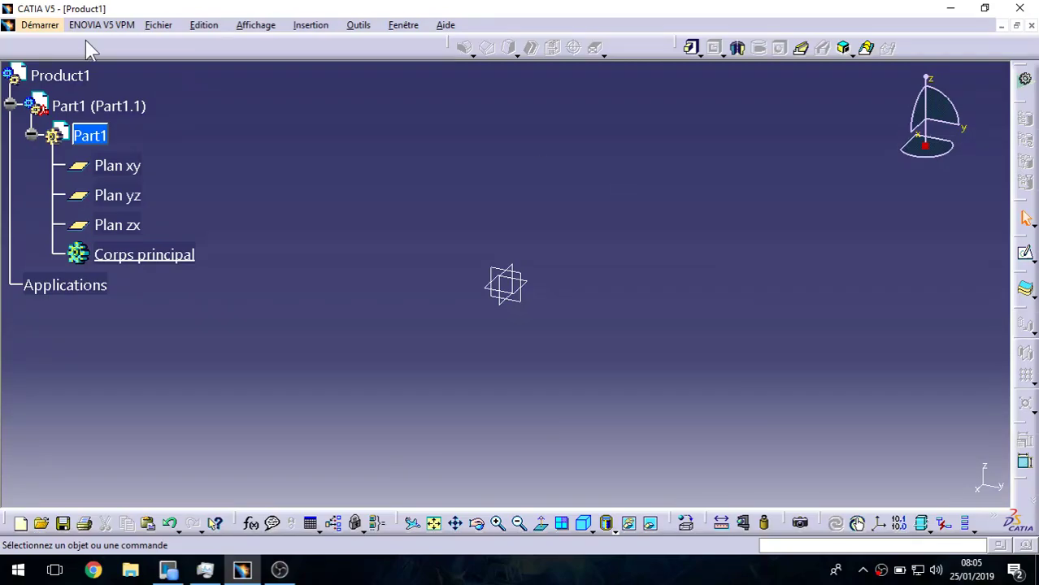
- Switch the active part to the Generative Shape Design workbench
click(39, 26)
mouse_move(40, 83)
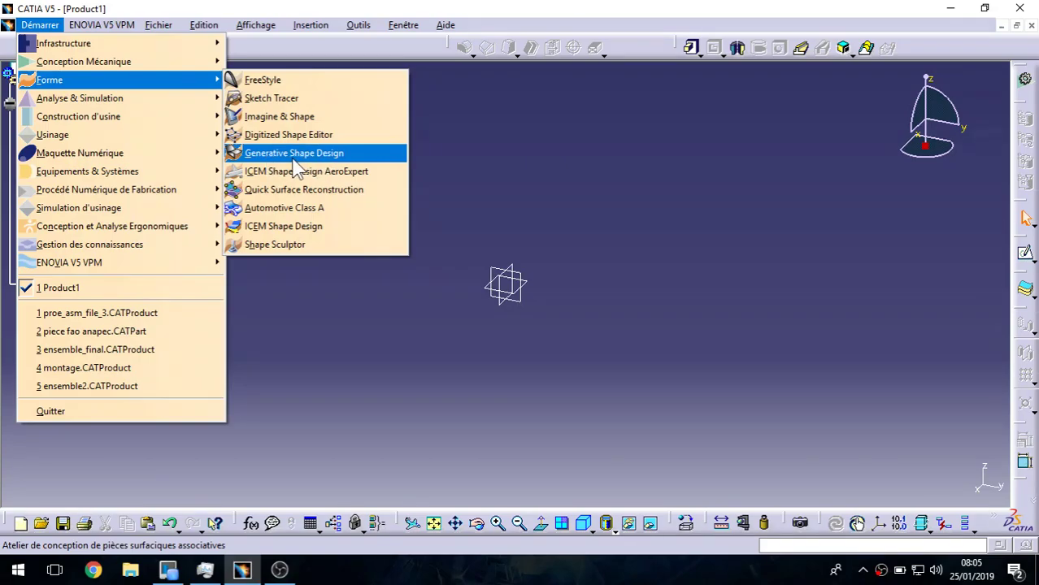
click(327, 154)
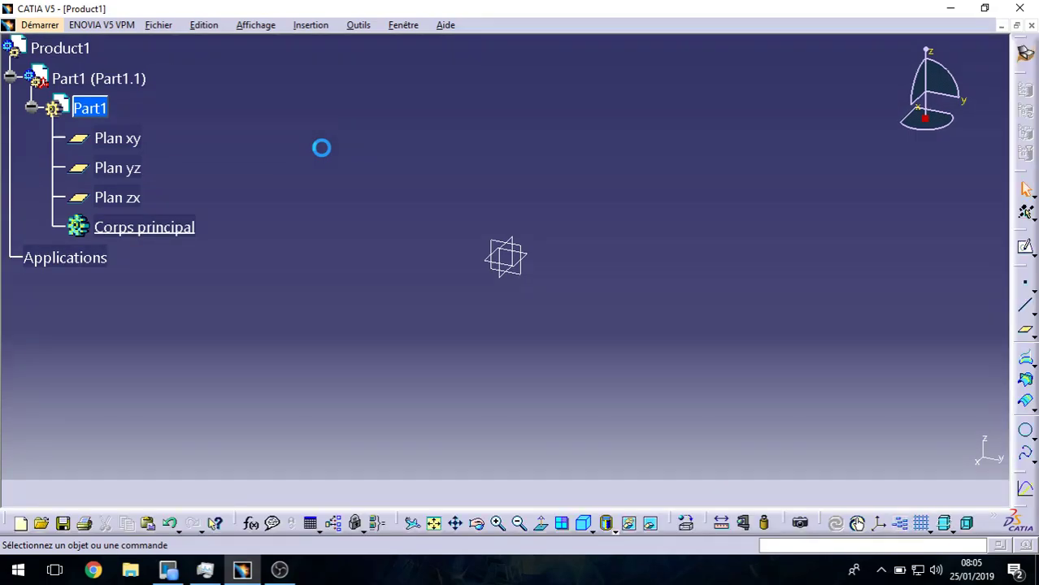
- Undock the wireframe, surfaces, operations and replication toolbars into the model area, and place the sketcher toolbar first in its column
drag(1027, 283, 596, 88)
drag(1029, 315, 680, 95)
drag(1026, 309, 766, 92)
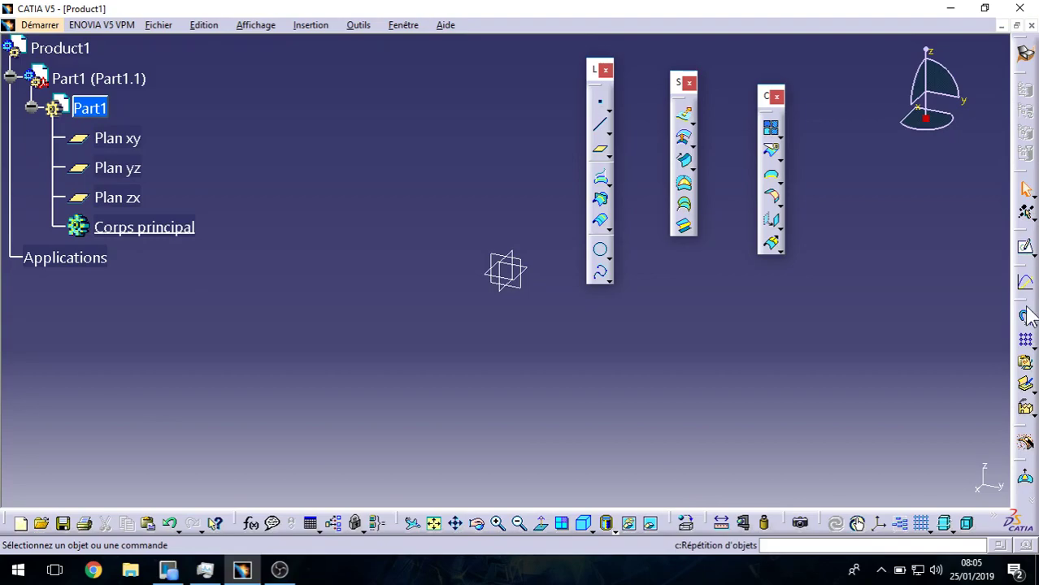
drag(1026, 302, 880, 118)
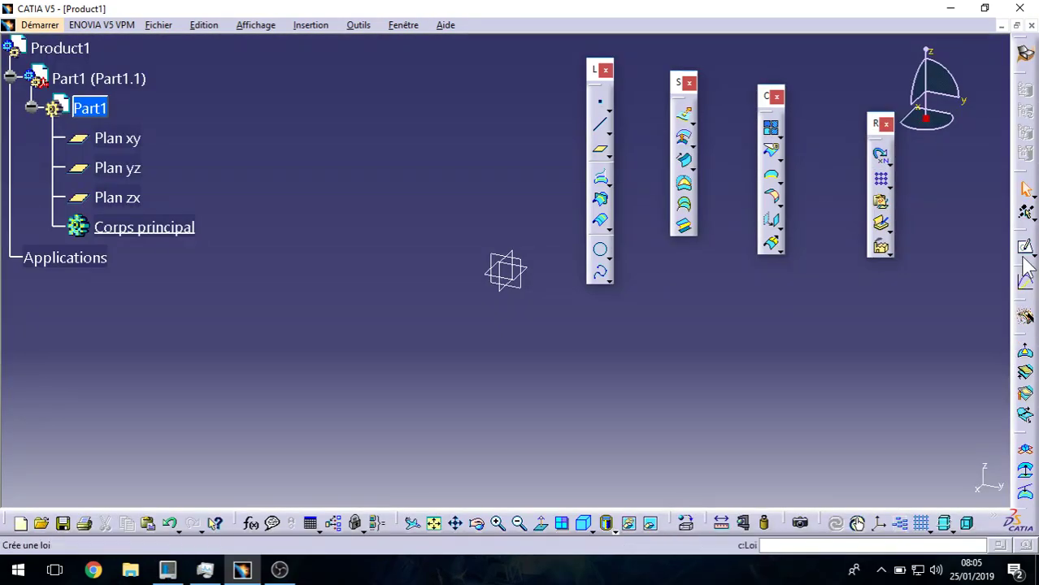
drag(1026, 247, 1020, 77)
- Dock the floating wireframe, surfaces, operations and replication toolbars side by side in one horizontal row above the model
drag(594, 70, 22, 46)
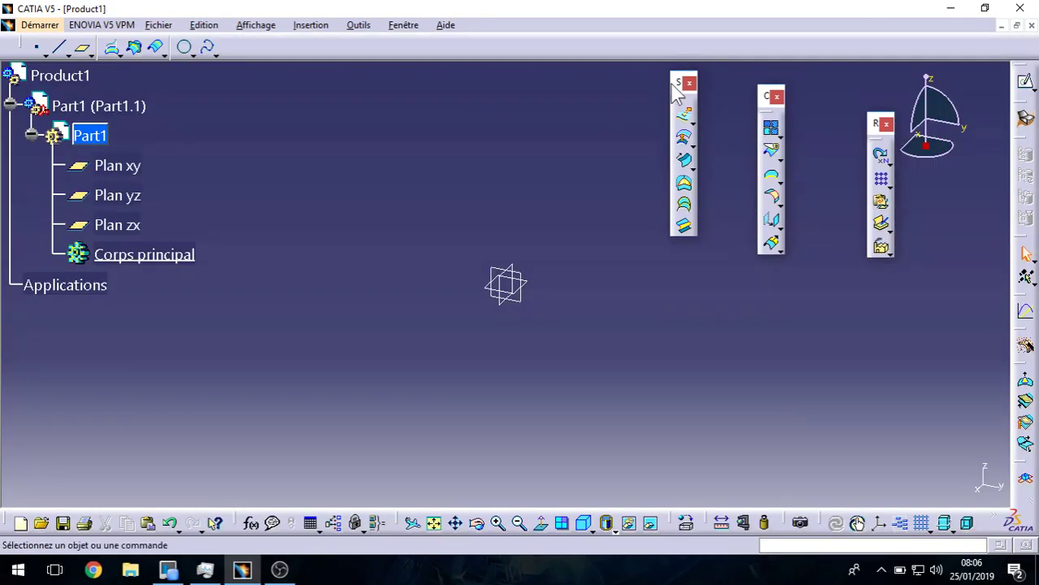
drag(675, 83, 262, 49)
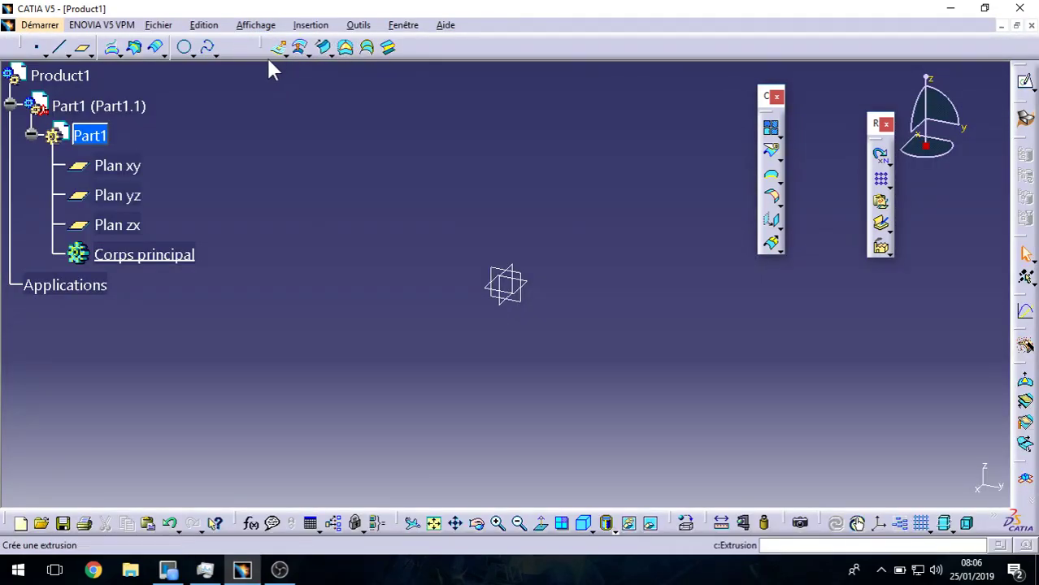
drag(769, 105, 473, 50)
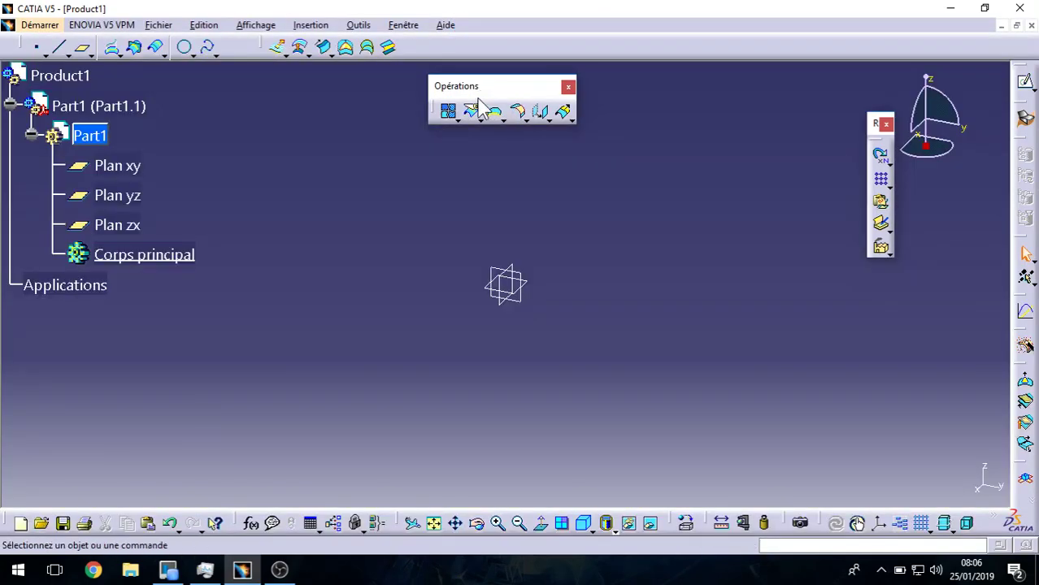
drag(457, 85, 460, 49)
drag(878, 137, 636, 109)
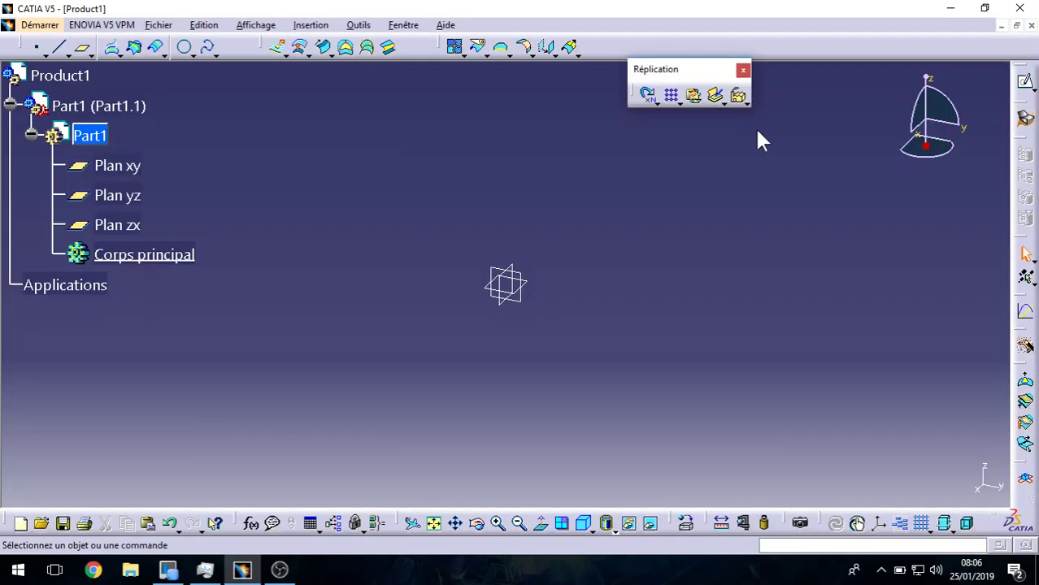
click(679, 102)
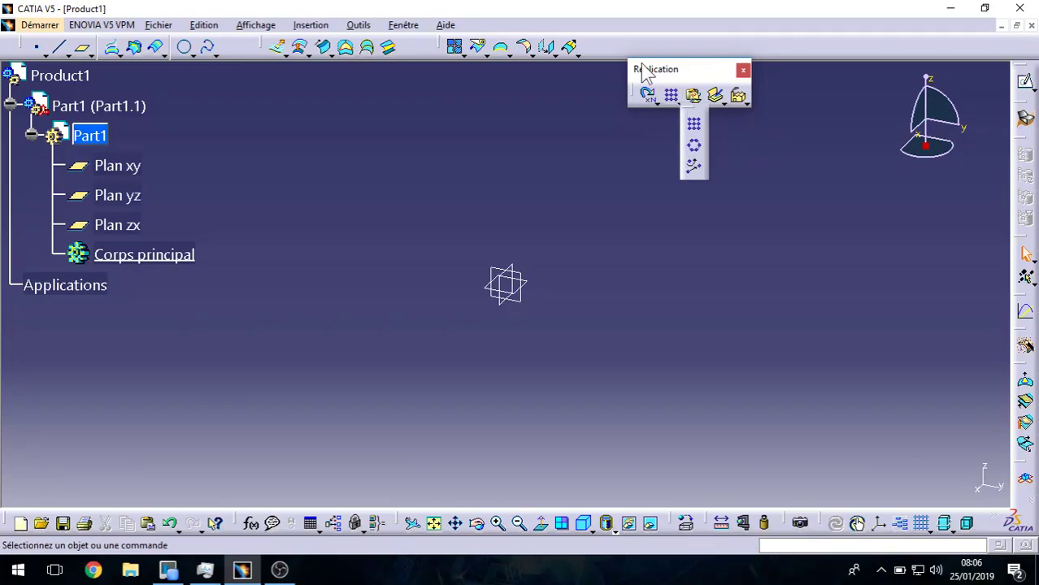
drag(639, 70, 630, 47)
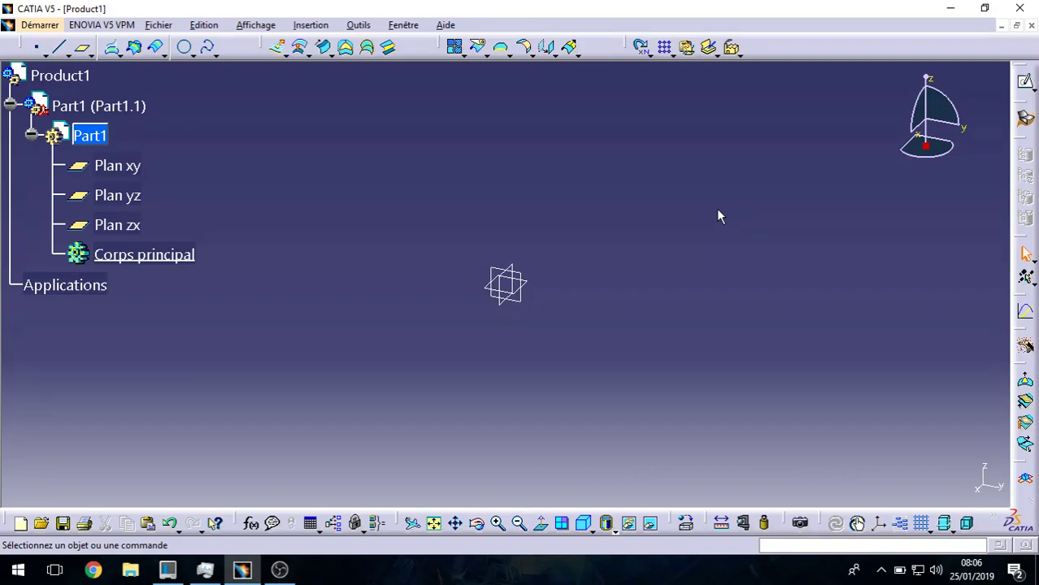
- Sketch an open S-shaped spline through four points on Plan xy and exit the sketch
click(1025, 81)
click(504, 285)
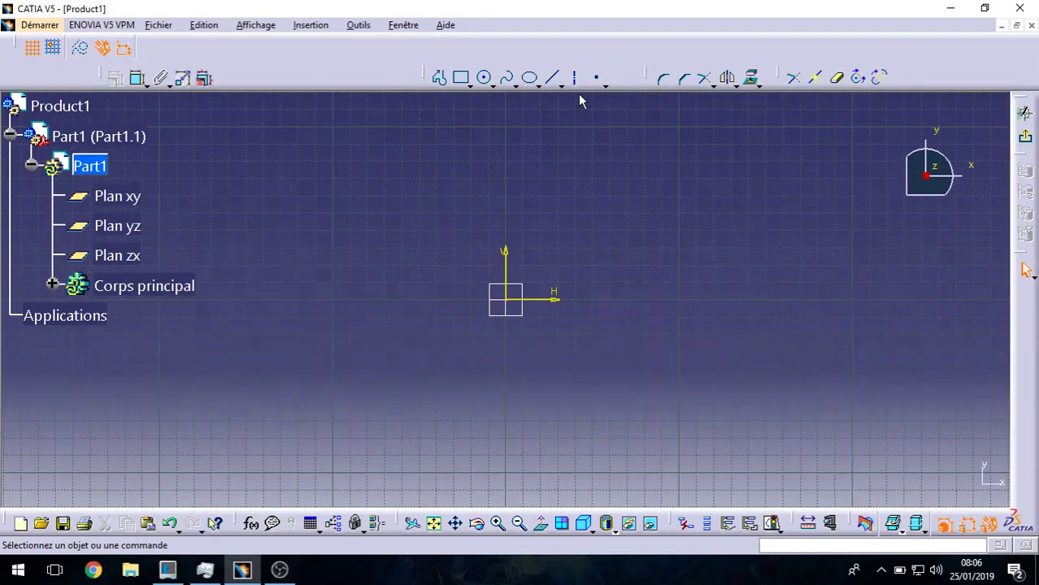
click(507, 78)
click(375, 228)
click(507, 165)
click(760, 241)
double_click(823, 178)
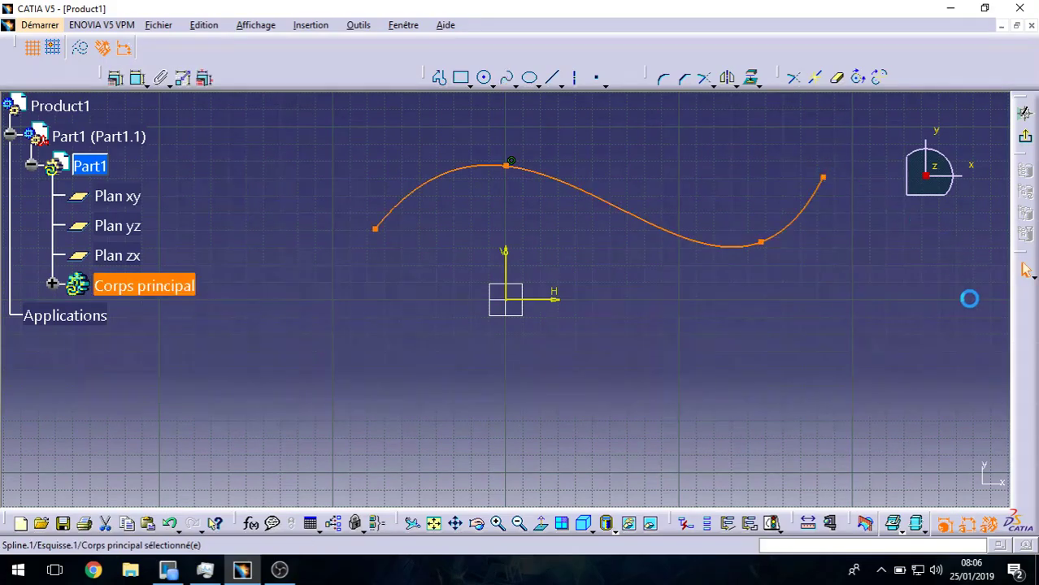
click(1025, 136)
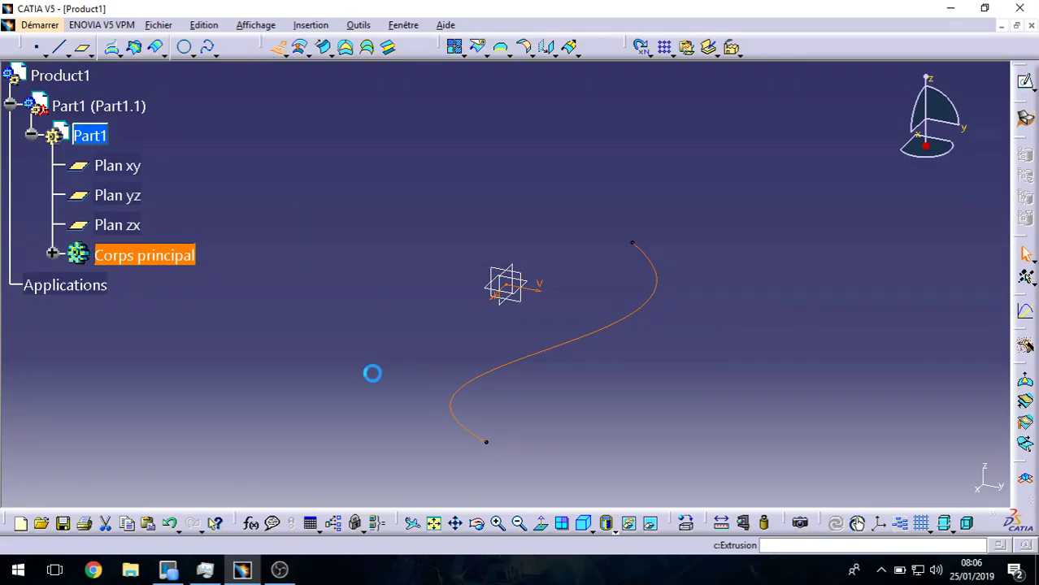
- Extrude the spline sketch into a surface with limits of about 166 mm and 108 mm along the sketch normal
middle_drag(376, 371, 496, 350)
middle_drag(699, 339, 691, 367)
drag(577, 196, 711, 81)
middle_drag(628, 248, 525, 293)
drag(494, 307, 454, 426)
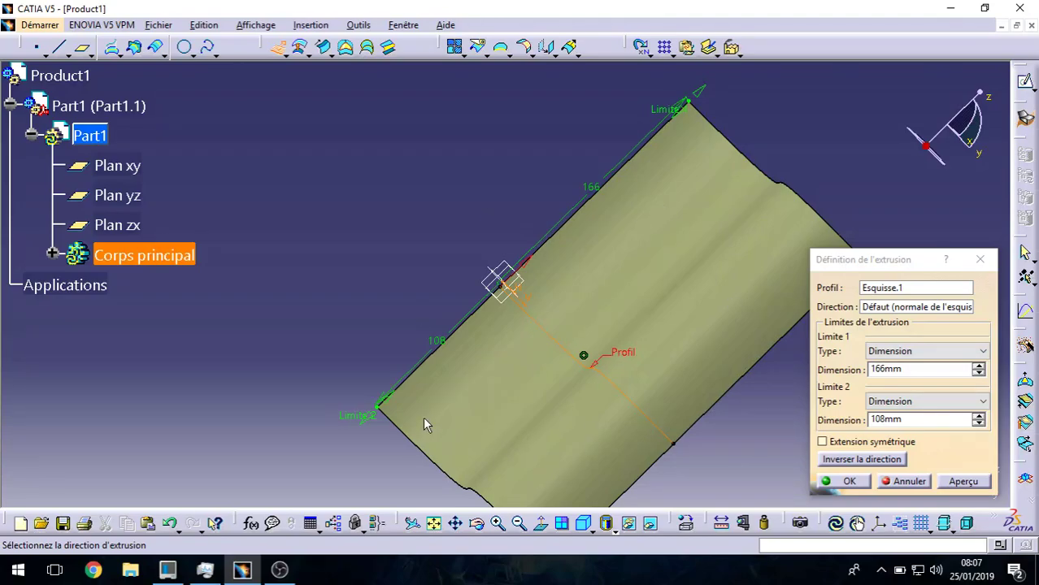
click(846, 483)
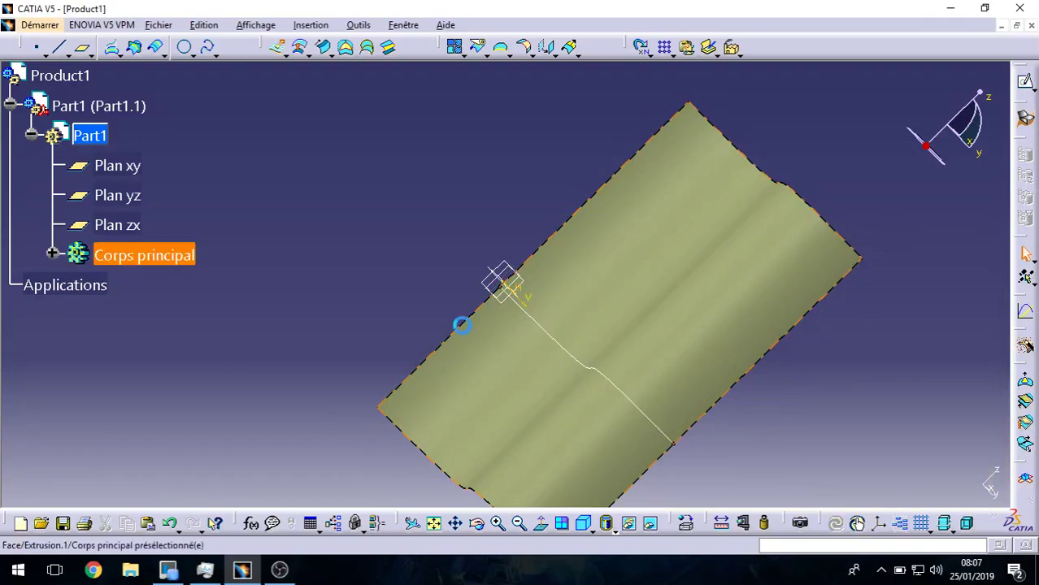
- Start a cylinder surface and create its centre point on Plan zx at about H -65.8 mm and V 30.1 mm
middle_drag(347, 423, 656, 328)
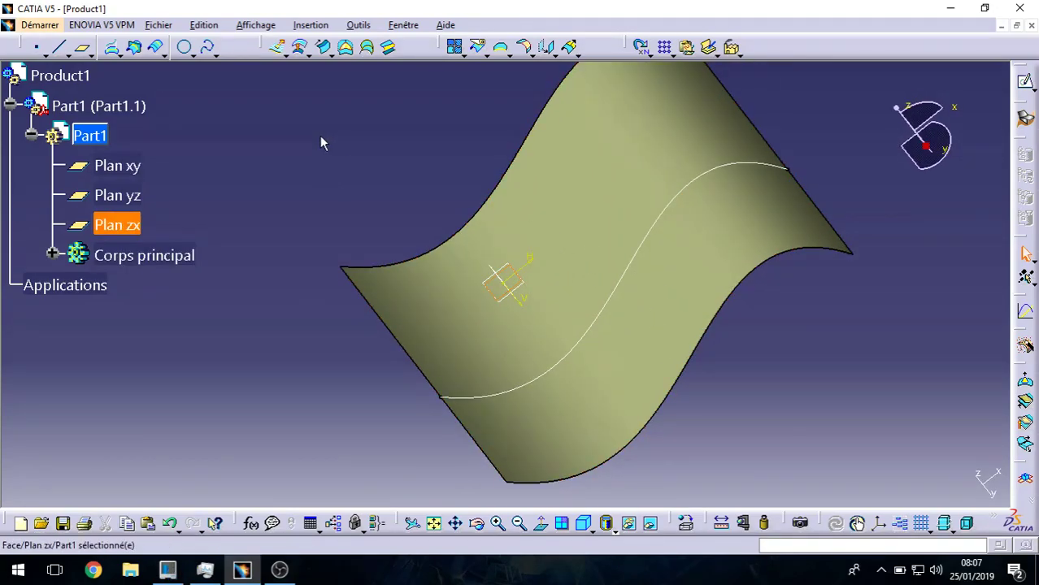
click(281, 51)
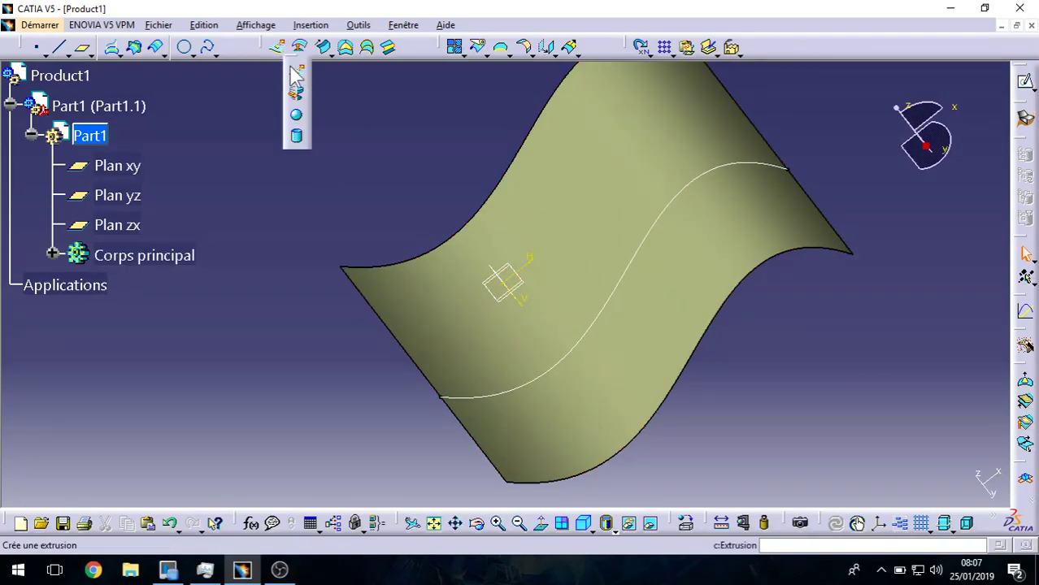
click(298, 138)
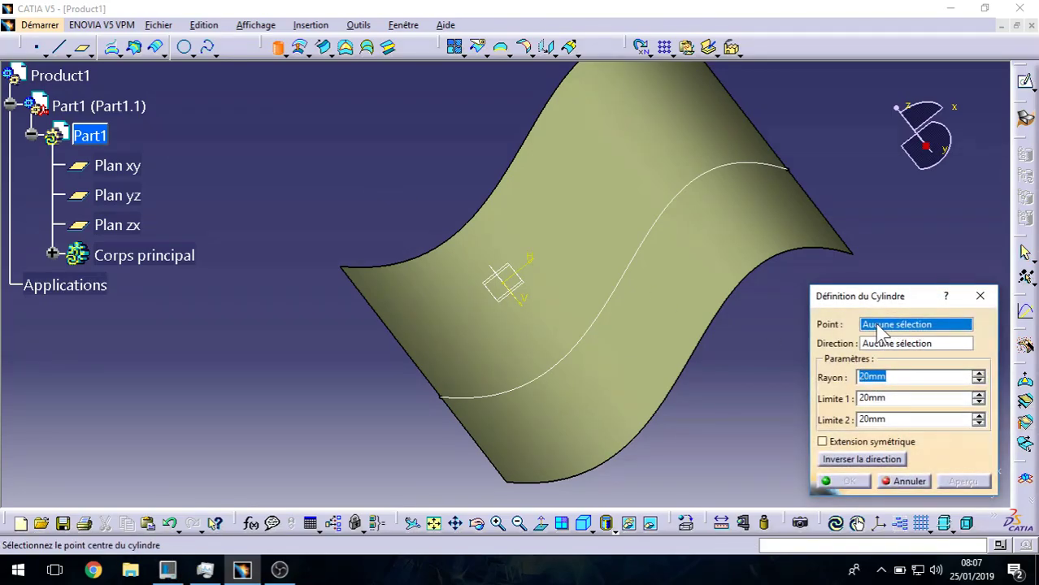
right_click(874, 325)
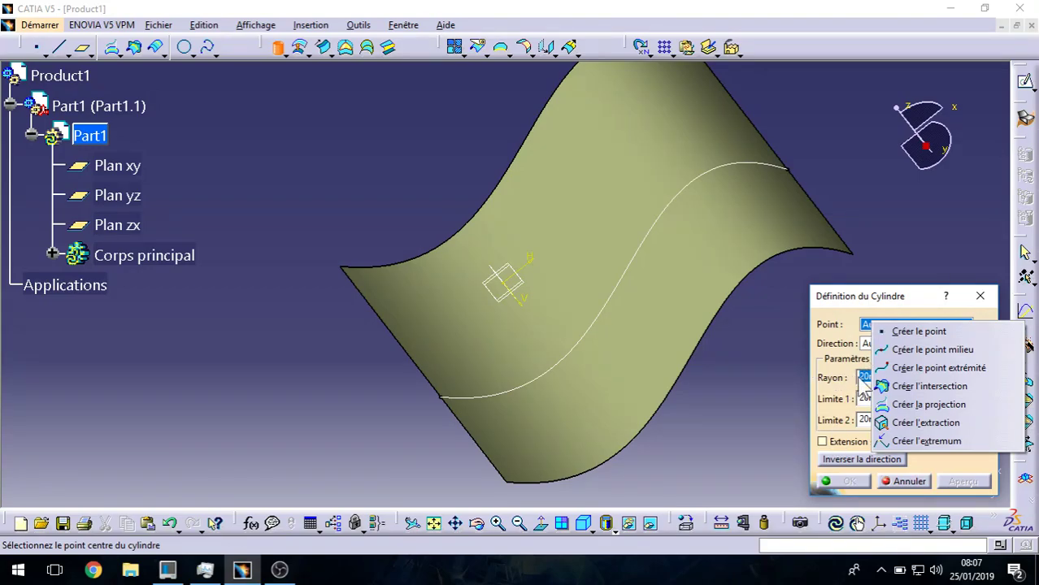
click(919, 332)
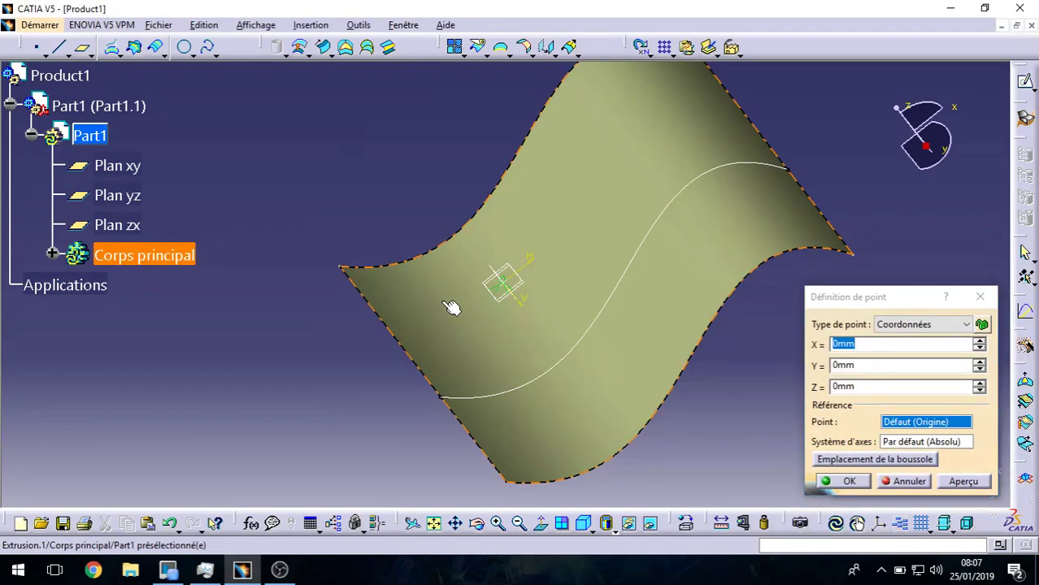
middle_drag(449, 303, 623, 347)
mouse_move(529, 293)
middle_down()
mouse_move(519, 332)
mouse_move(353, 204)
mouse_move(436, 179)
mouse_move(436, 119)
mouse_move(472, 217)
middle_up()
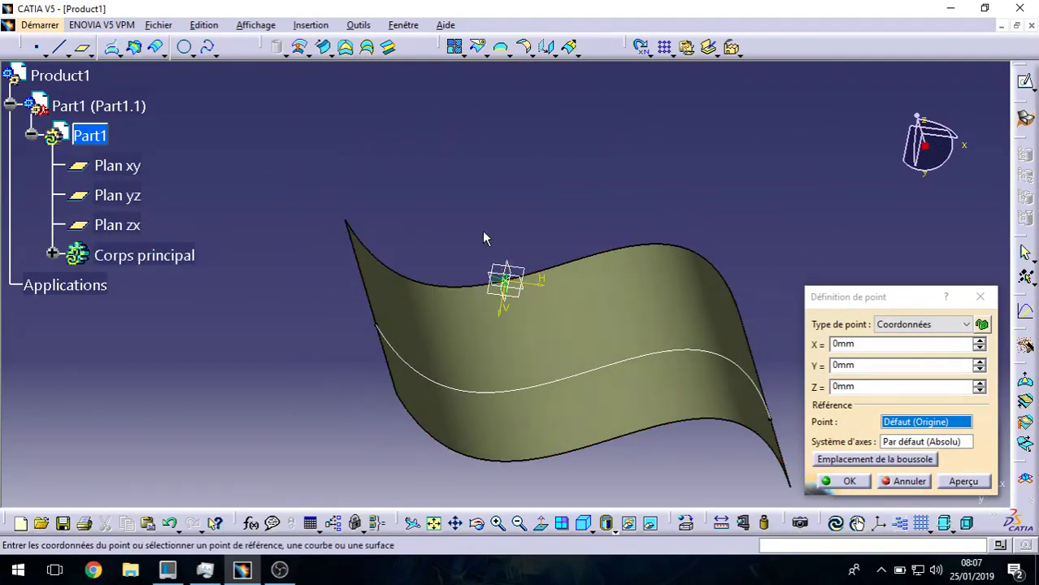
click(532, 292)
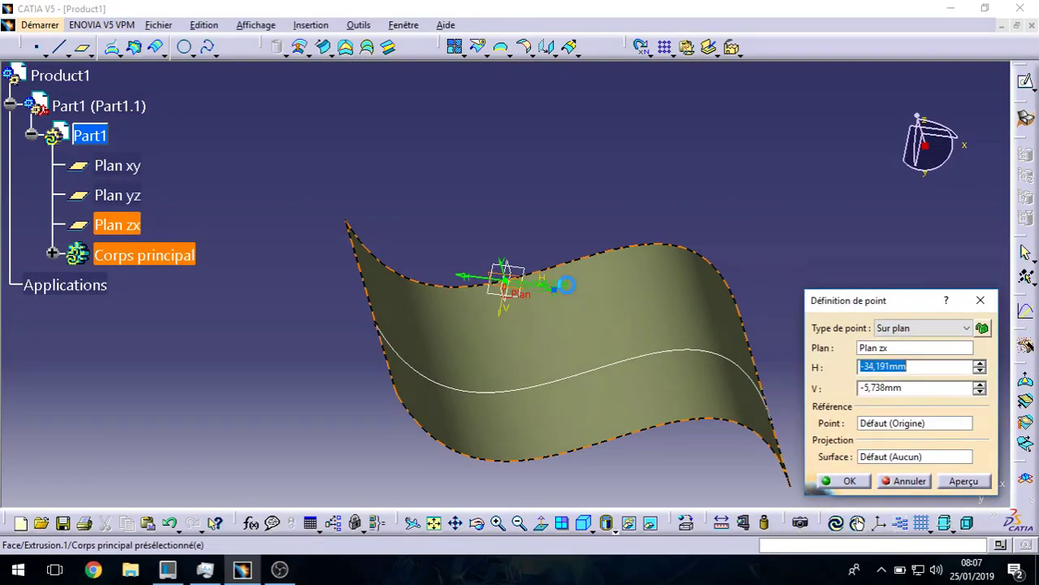
middle_drag(591, 302, 561, 366)
middle_drag(666, 460, 896, 455)
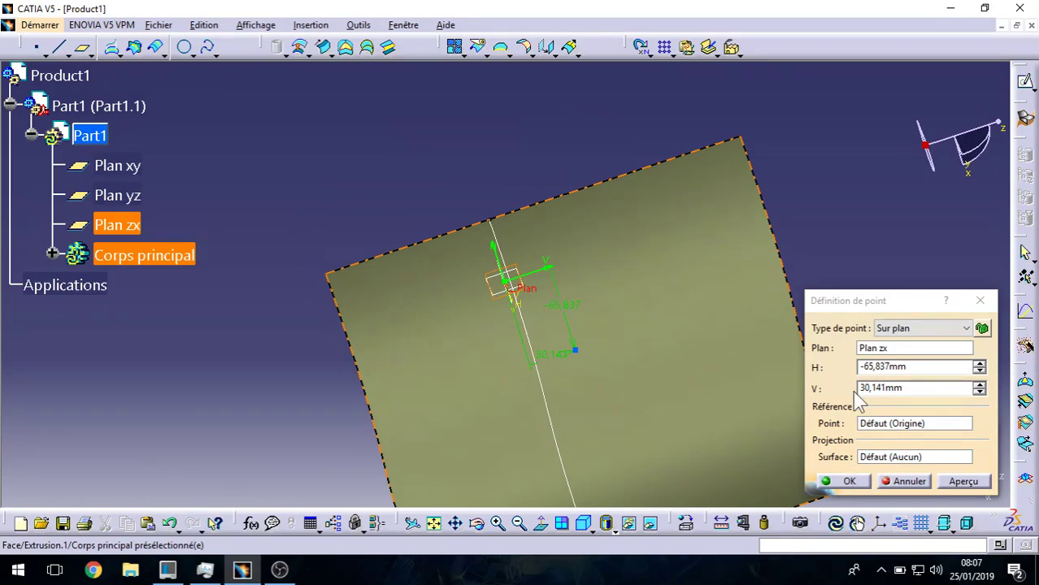
click(860, 482)
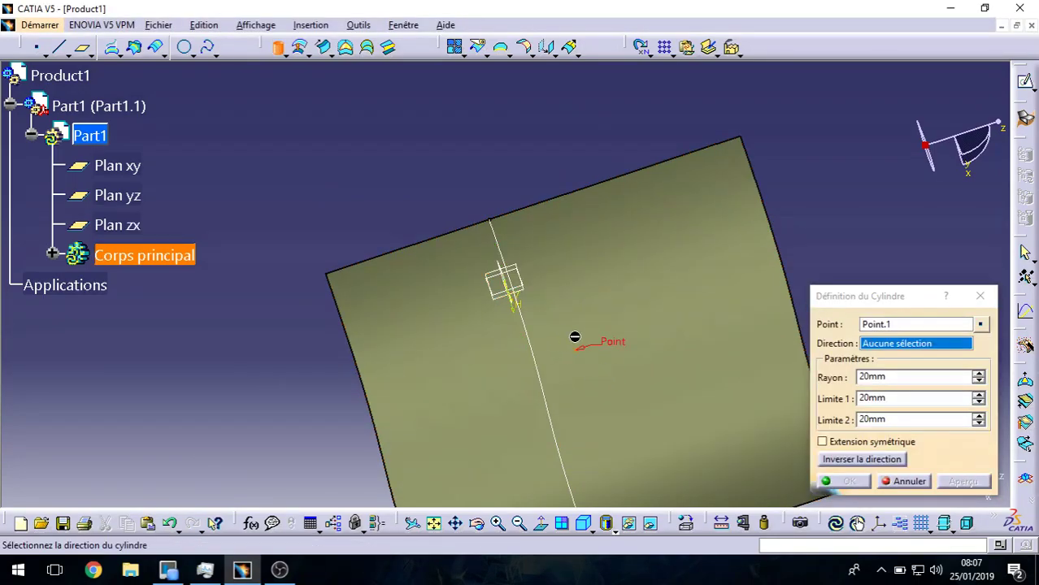
- Orient the cylinder along the Y component and extend its limits to about 140 mm and 81 mm through the wavy surface
mouse_move(602, 403)
middle_down()
mouse_move(625, 323)
mouse_move(688, 288)
mouse_move(580, 324)
mouse_move(653, 261)
mouse_move(644, 269)
mouse_move(585, 239)
mouse_move(626, 232)
mouse_move(614, 232)
middle_up()
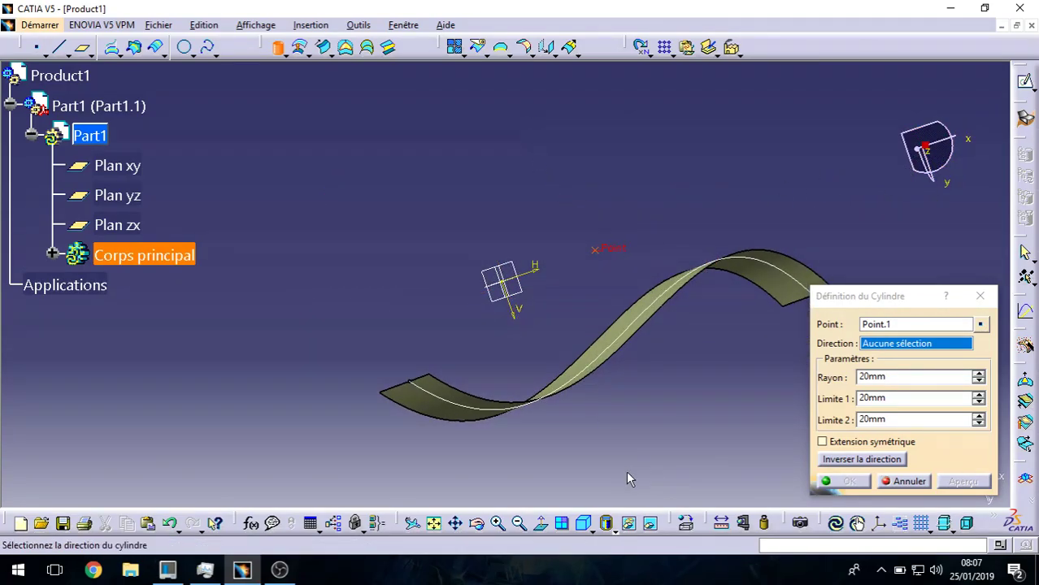
right_click(902, 350)
click(926, 437)
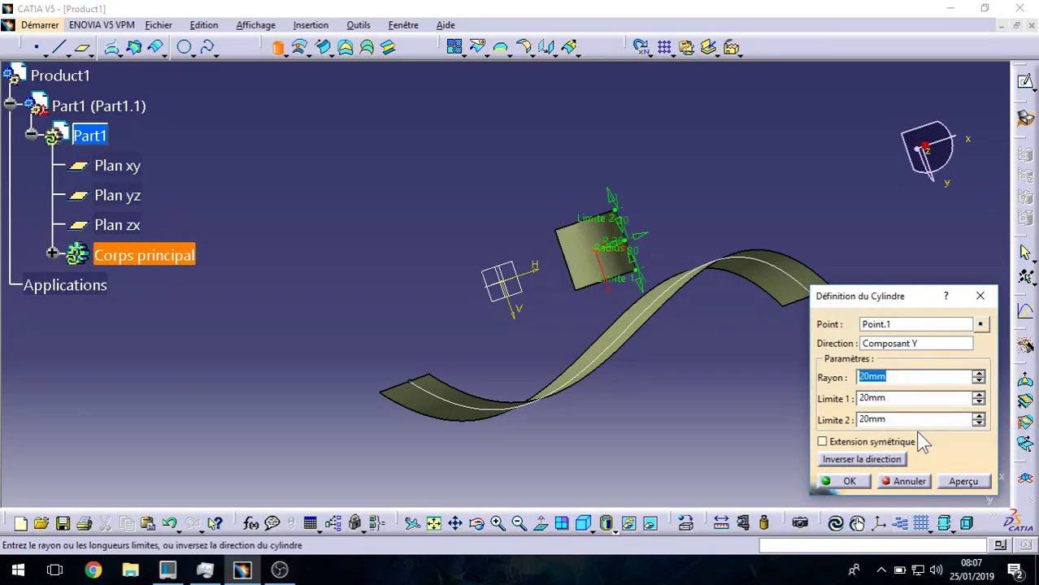
drag(642, 294, 701, 486)
drag(622, 213, 570, 124)
middle_drag(531, 210, 662, 318)
middle_drag(574, 259, 521, 351)
middle_drag(654, 256, 633, 309)
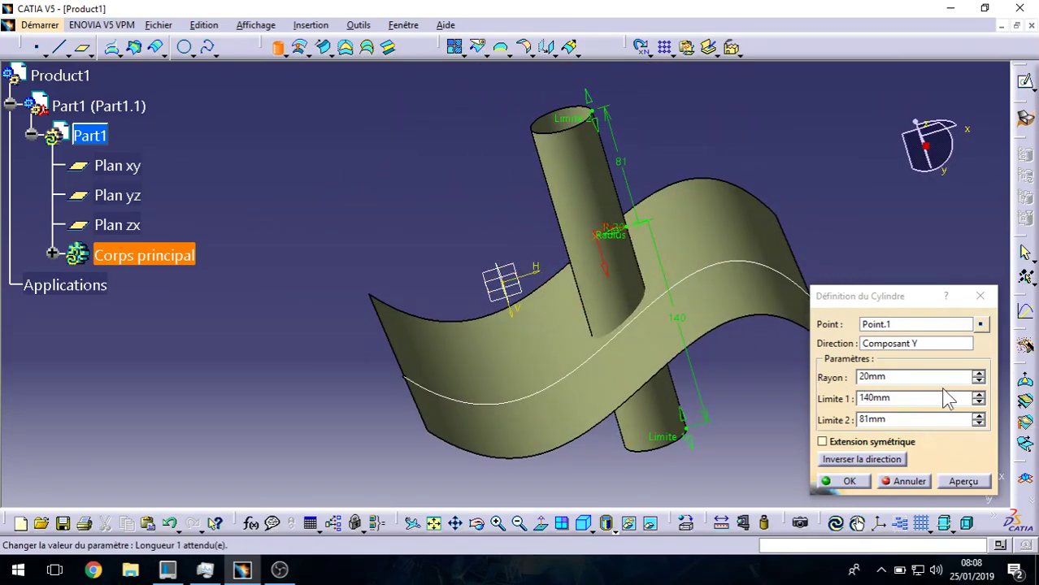
- Enlarge the cylinder's radius to 32 mm and create the surface
click(979, 373)
click(979, 374)
mouse_move(645, 225)
mouse_down()
mouse_move(696, 210)
mouse_move(655, 220)
mouse_up()
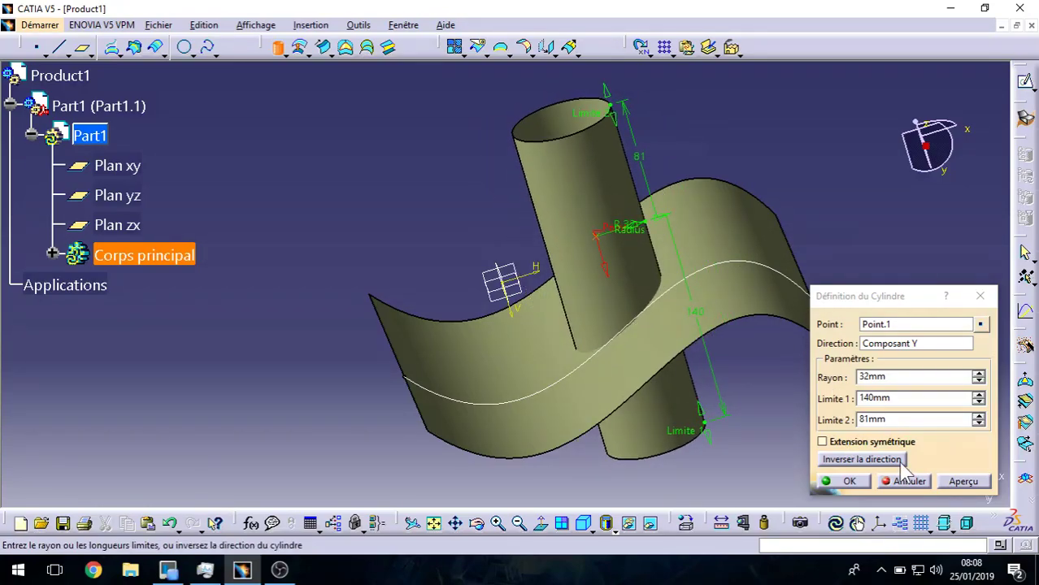
click(845, 481)
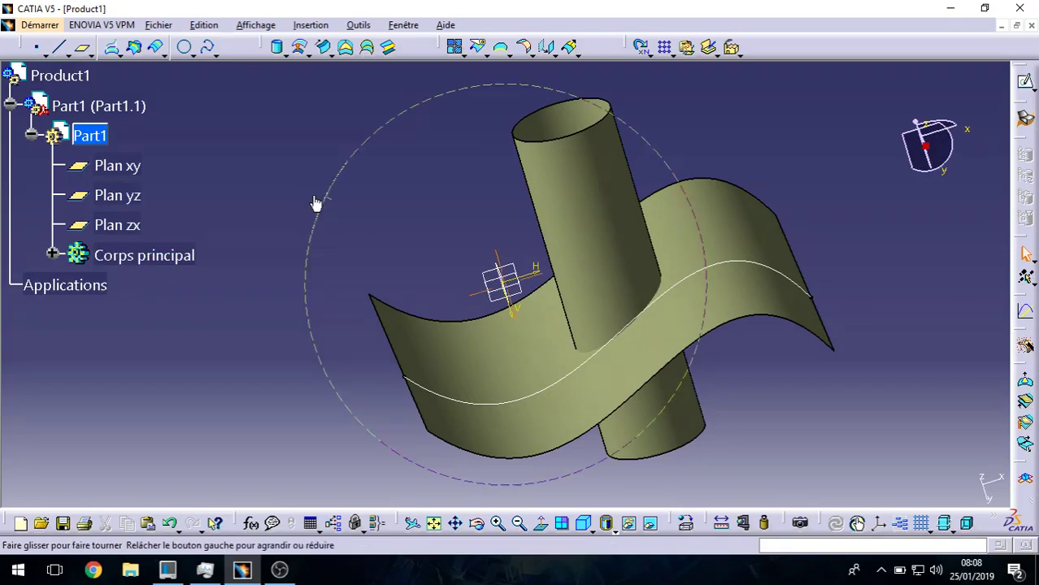
- Create an offset copy of the wavy extruded surface at a distance of 28 mm
middle_drag(315, 200, 395, 249)
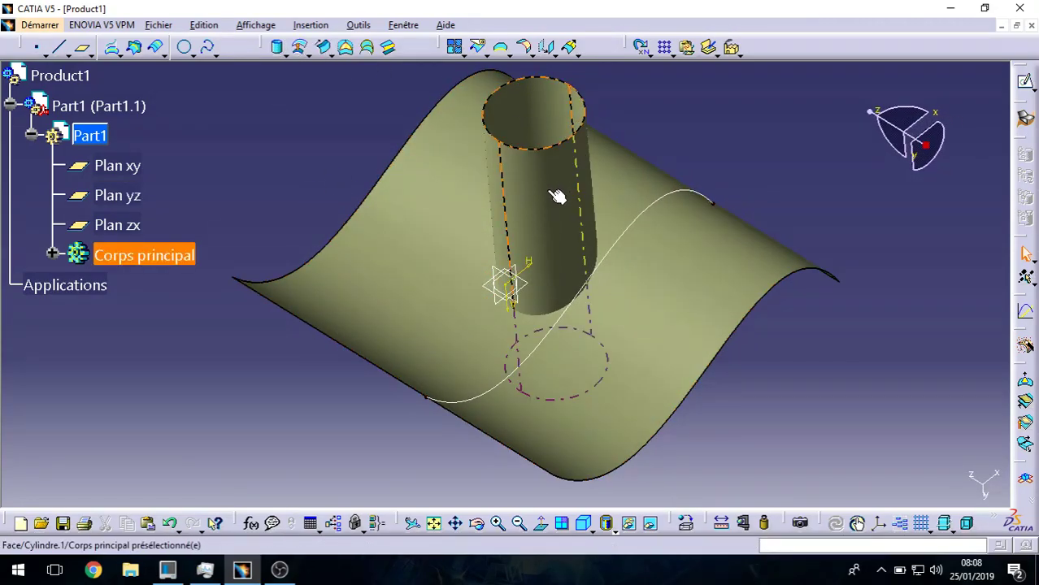
click(299, 47)
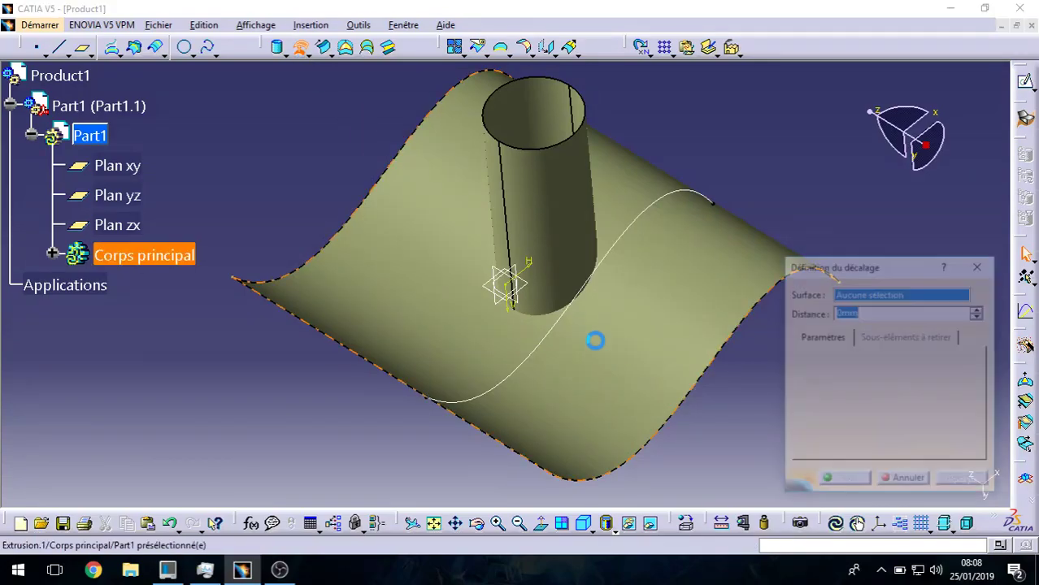
click(617, 331)
middle_drag(519, 425, 634, 386)
drag(569, 366, 551, 322)
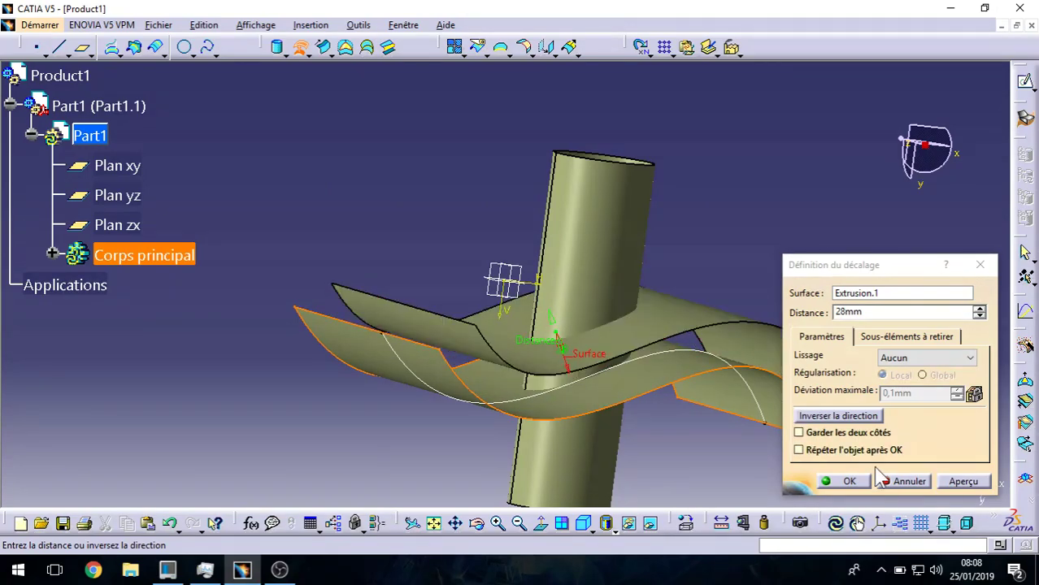
click(837, 470)
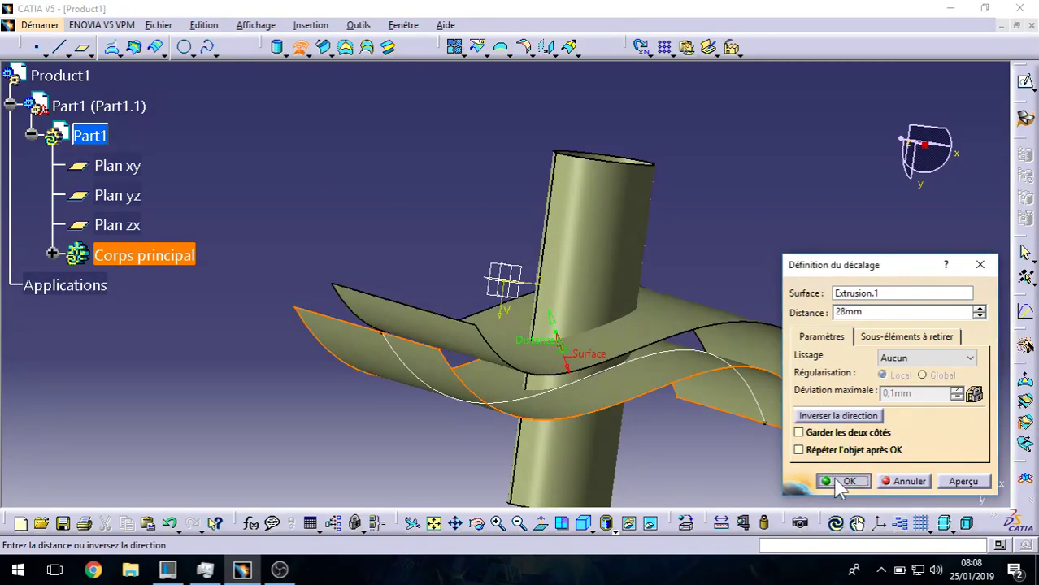
click(839, 482)
middle_drag(737, 285, 635, 348)
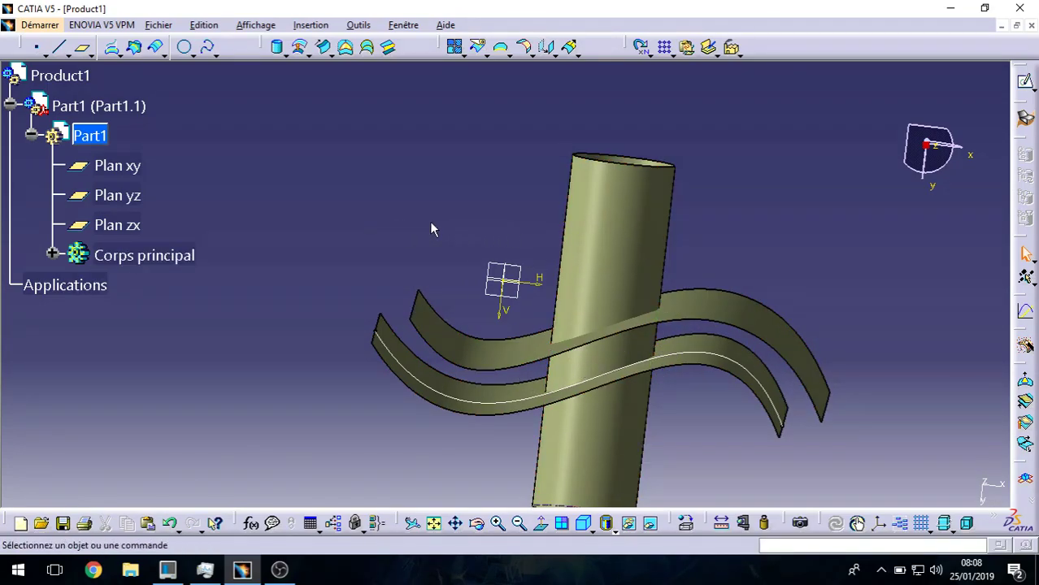
middle_drag(432, 209, 323, 81)
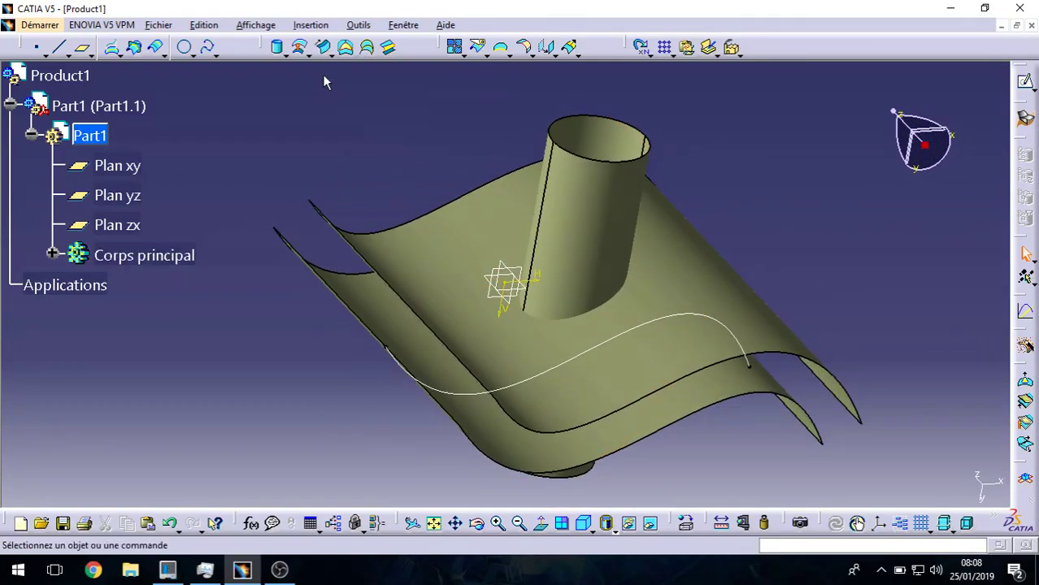
click(277, 49)
click(981, 298)
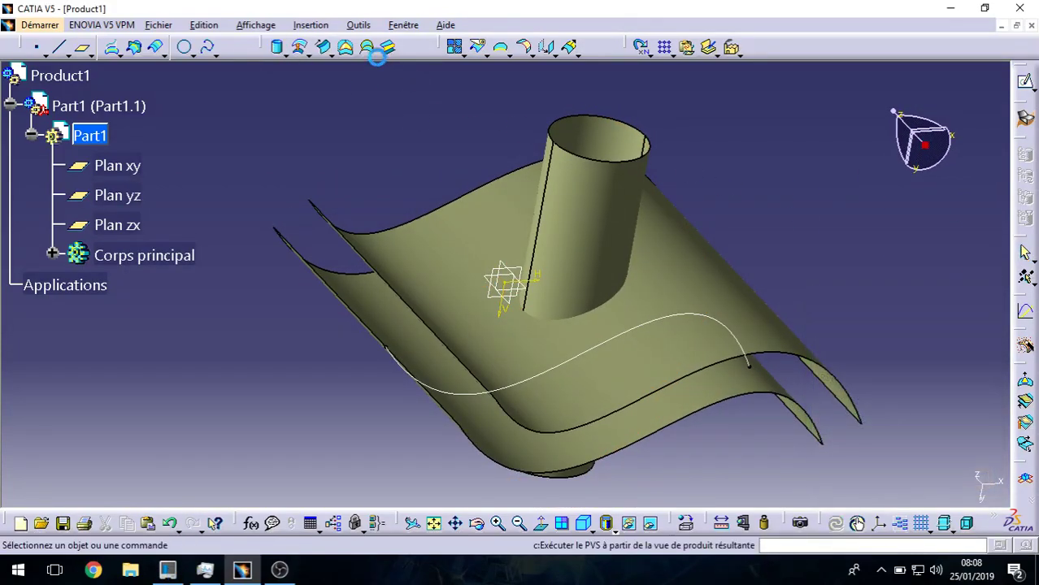
click(282, 52)
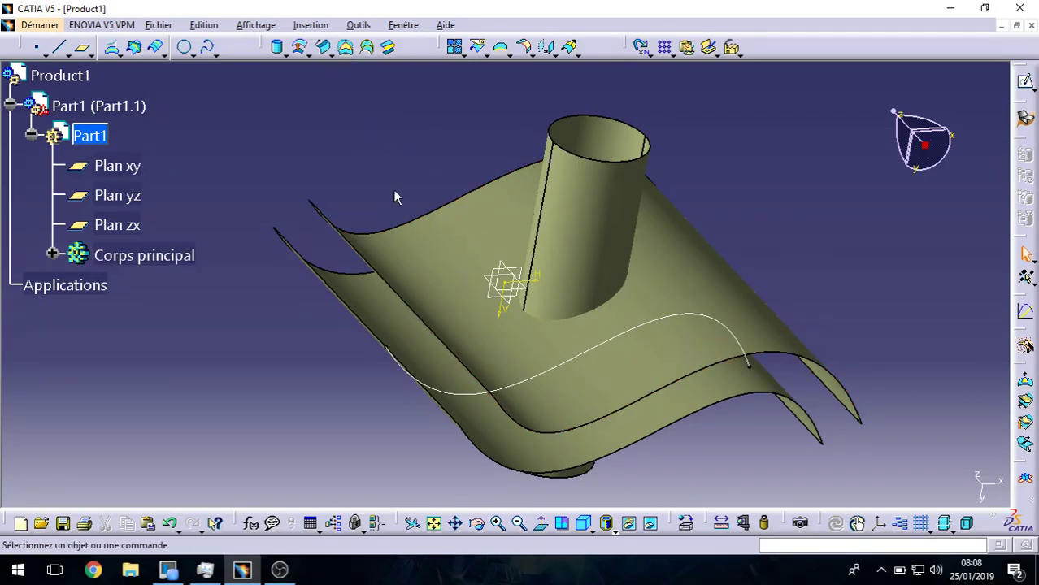
- Split the cylinder with the original wavy extruded surface, keeping the portion that passes through the offset surface
middle_drag(395, 199, 304, 132)
middle_drag(409, 183, 453, 235)
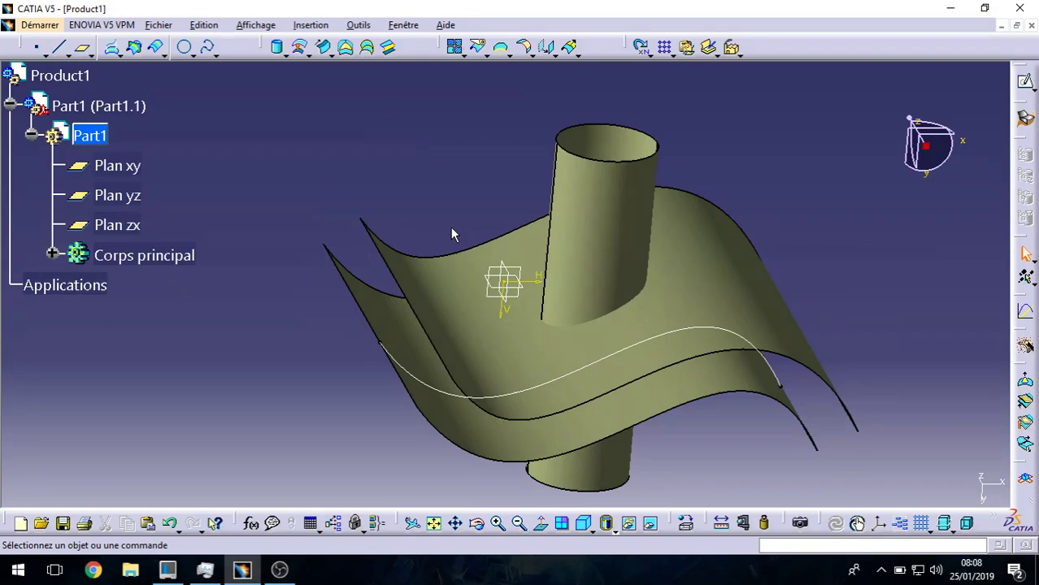
click(477, 47)
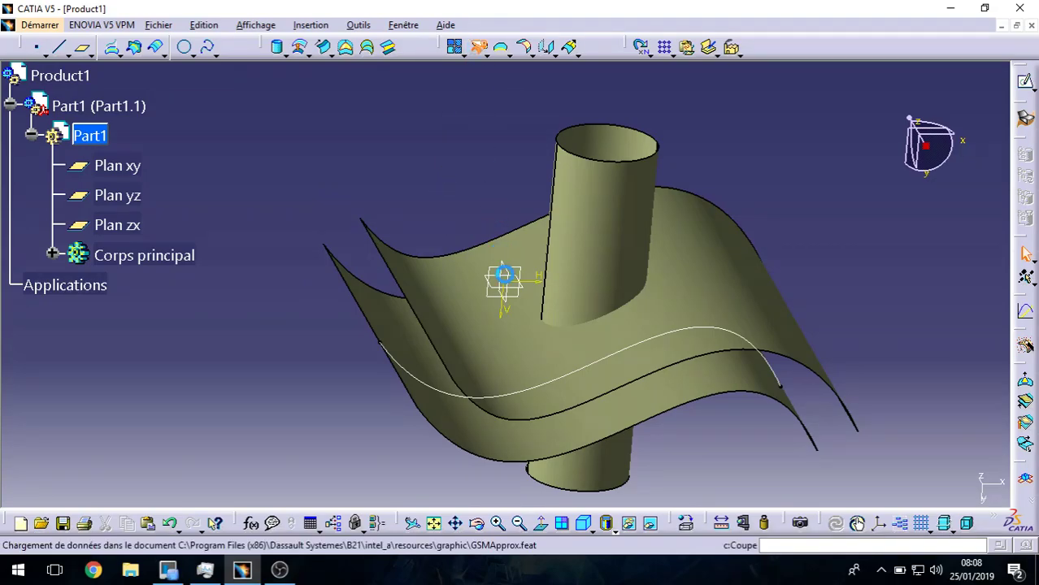
middle_drag(587, 394, 527, 296)
click(611, 280)
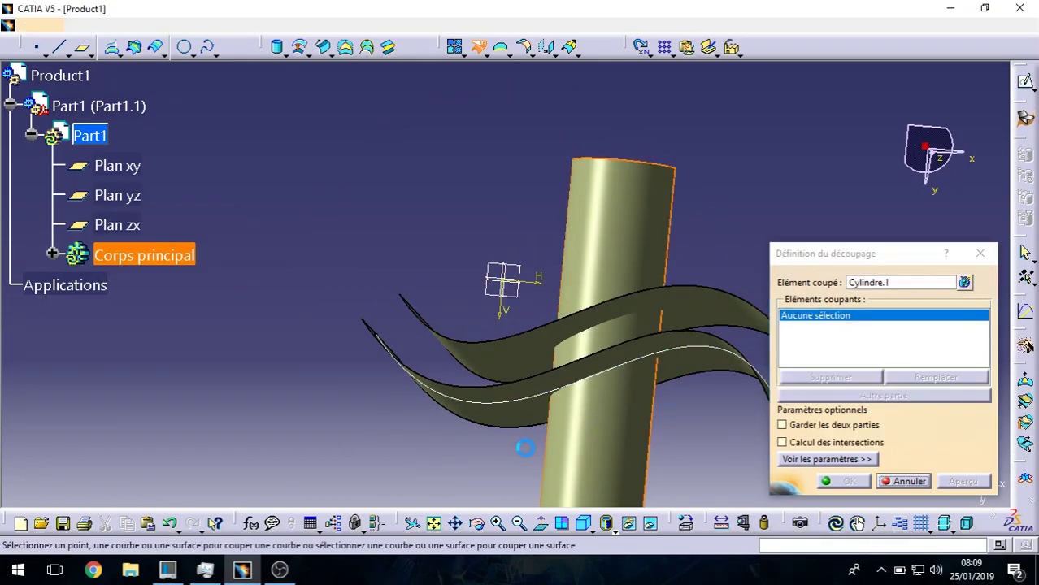
middle_drag(524, 436, 523, 414)
click(501, 427)
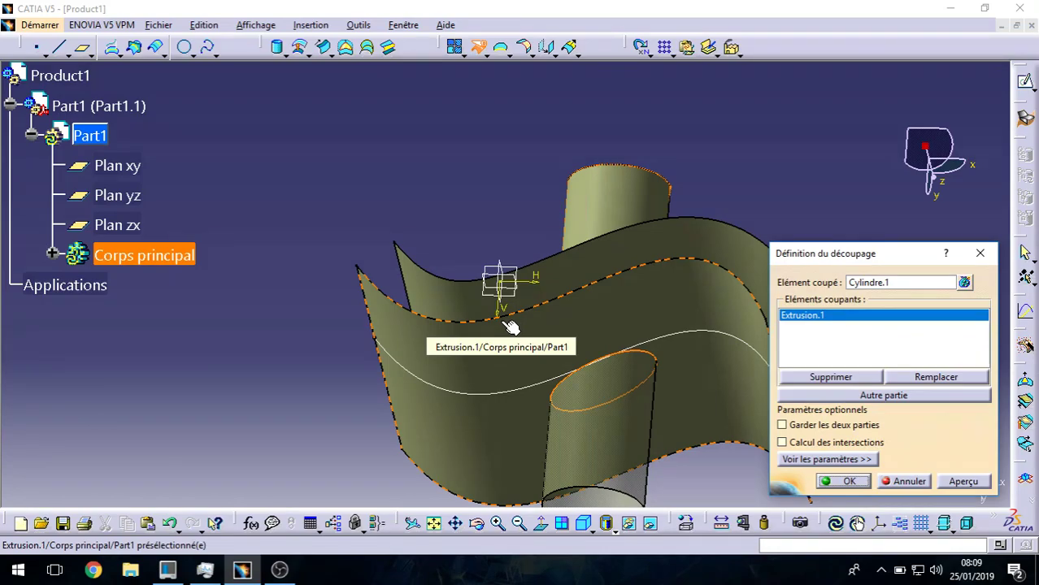
click(846, 481)
middle_drag(688, 355, 650, 397)
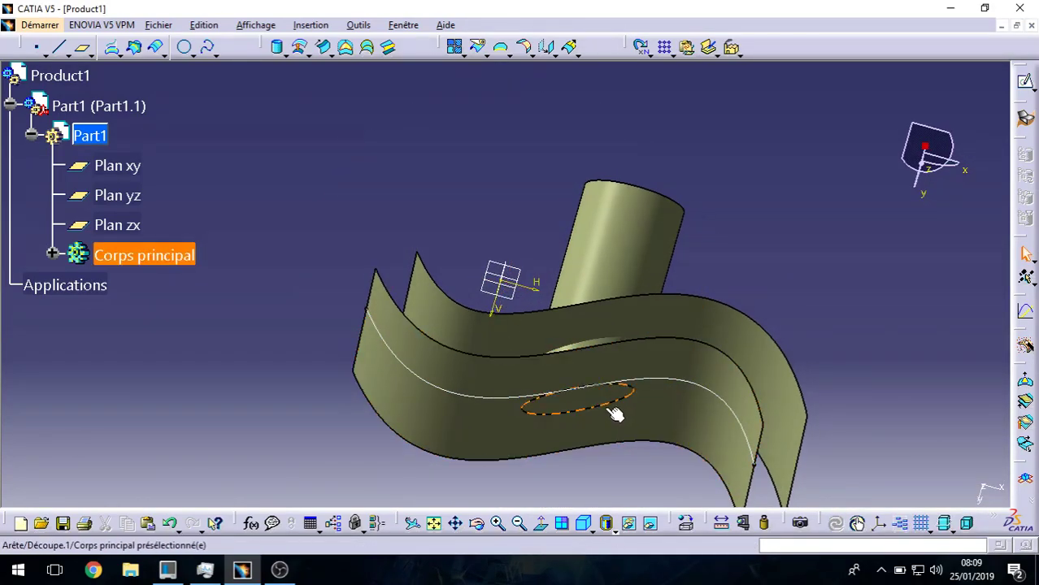
- Split the original wavy extruded surface with the split cylinder to cut a round opening in it
middle_drag(583, 358, 564, 332)
middle_drag(606, 415, 571, 366)
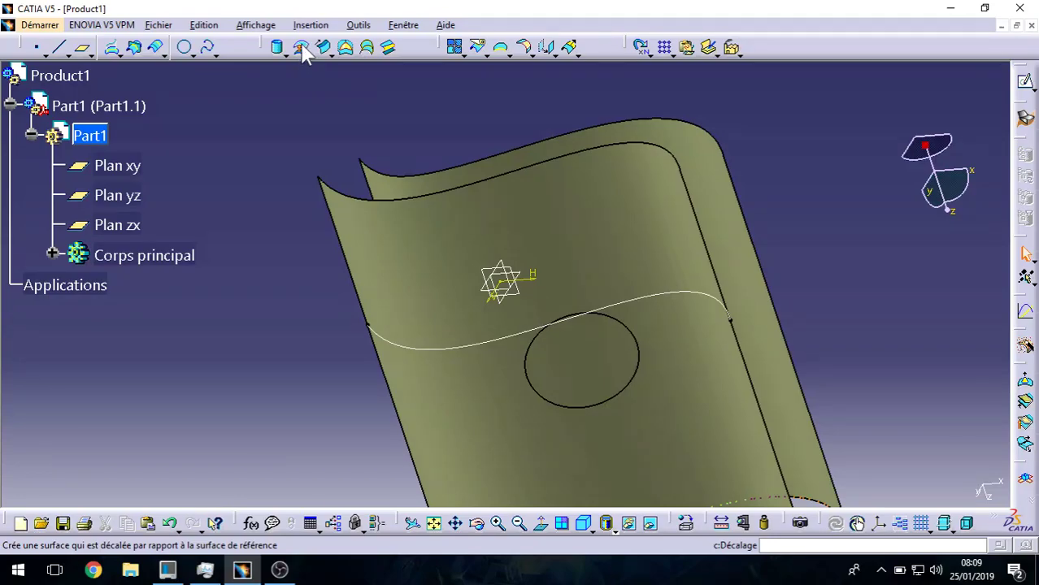
click(478, 47)
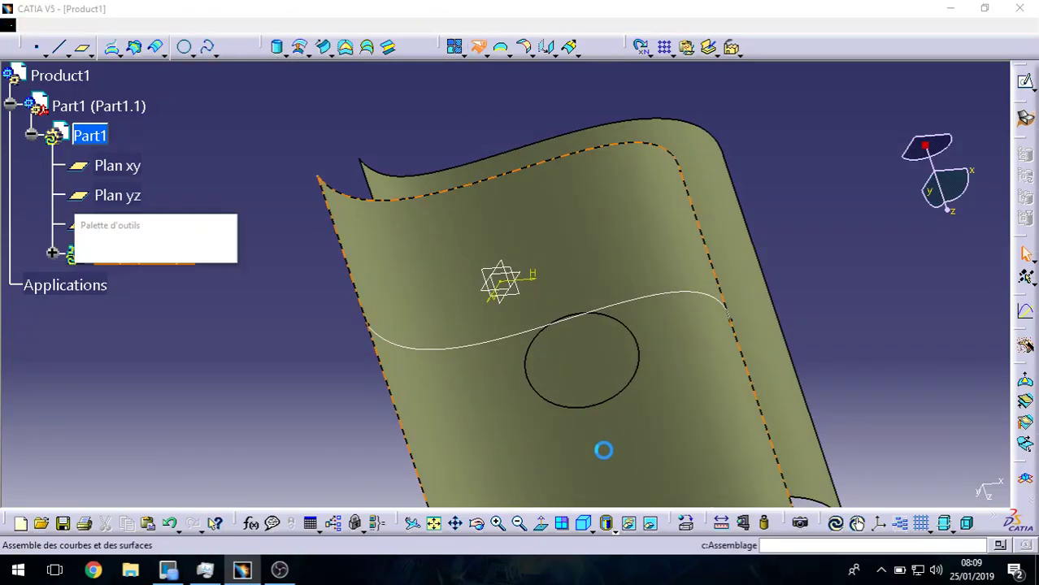
click(611, 244)
middle_drag(606, 250, 569, 295)
click(595, 360)
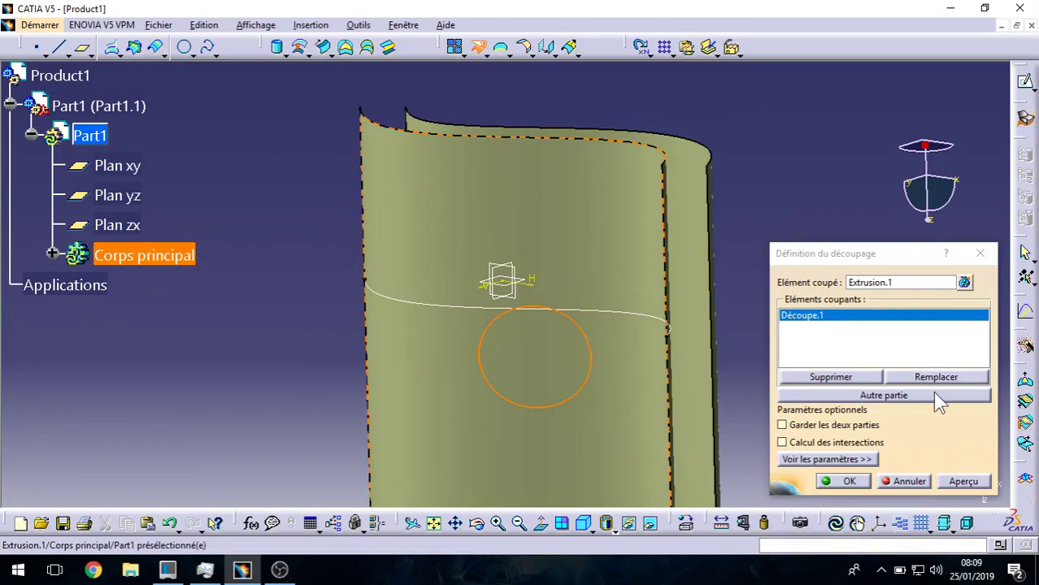
click(959, 481)
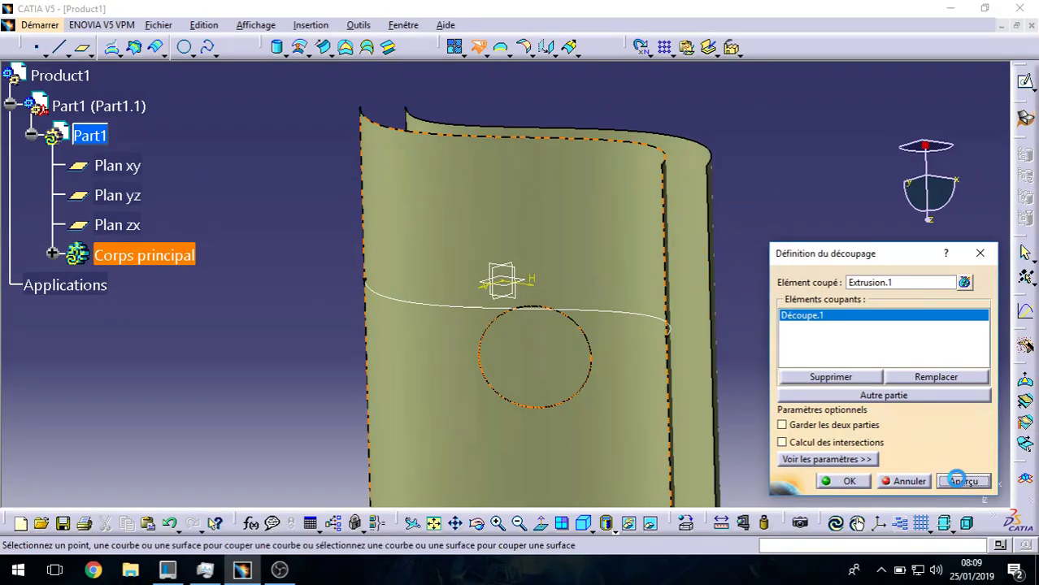
click(864, 483)
middle_drag(671, 345, 634, 317)
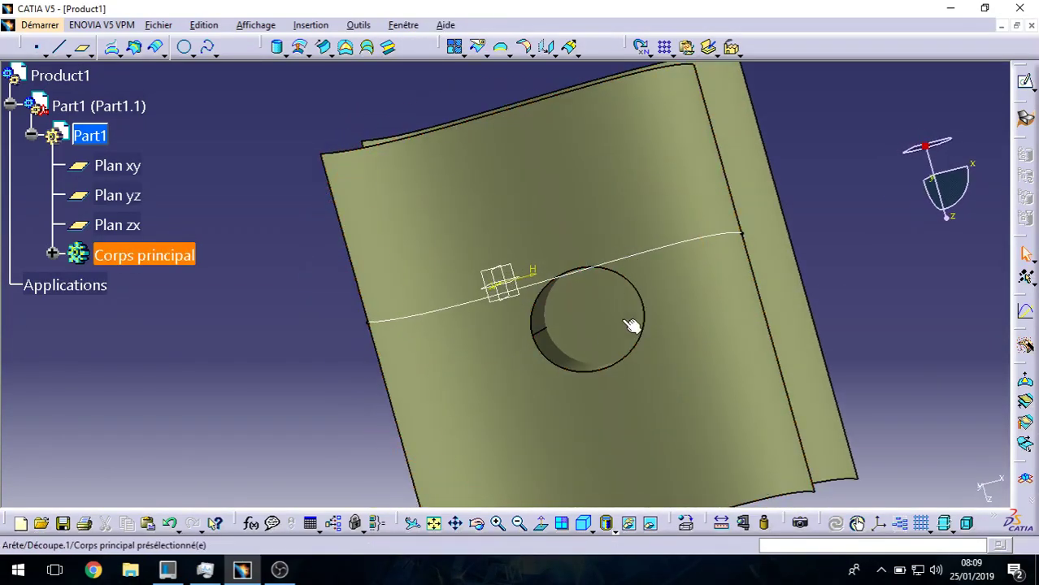
middle_drag(538, 327, 507, 311)
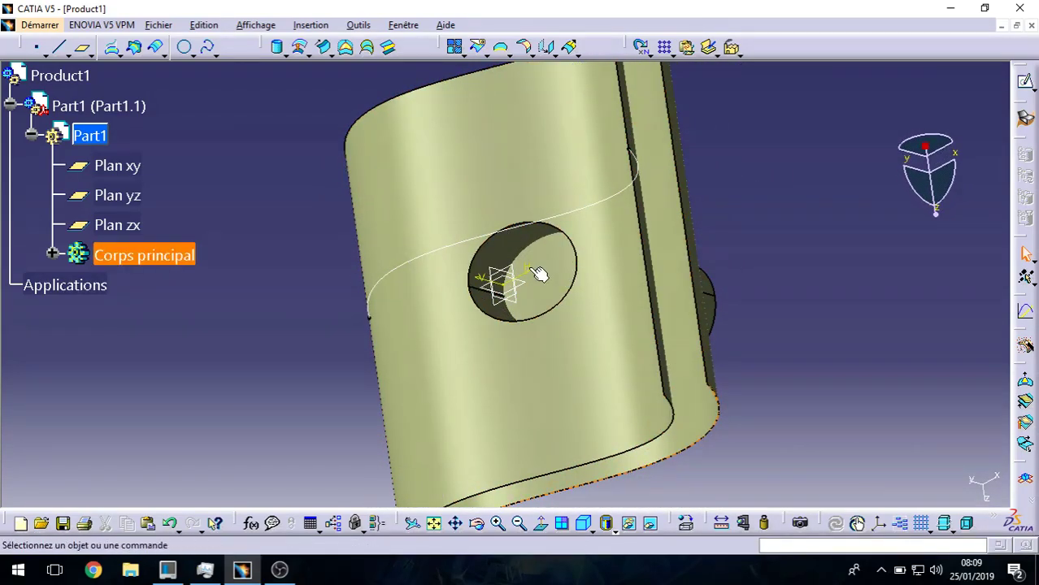
- Start a Standard trim between the split cylinder and the offset wavy surface
middle_drag(327, 244, 468, 175)
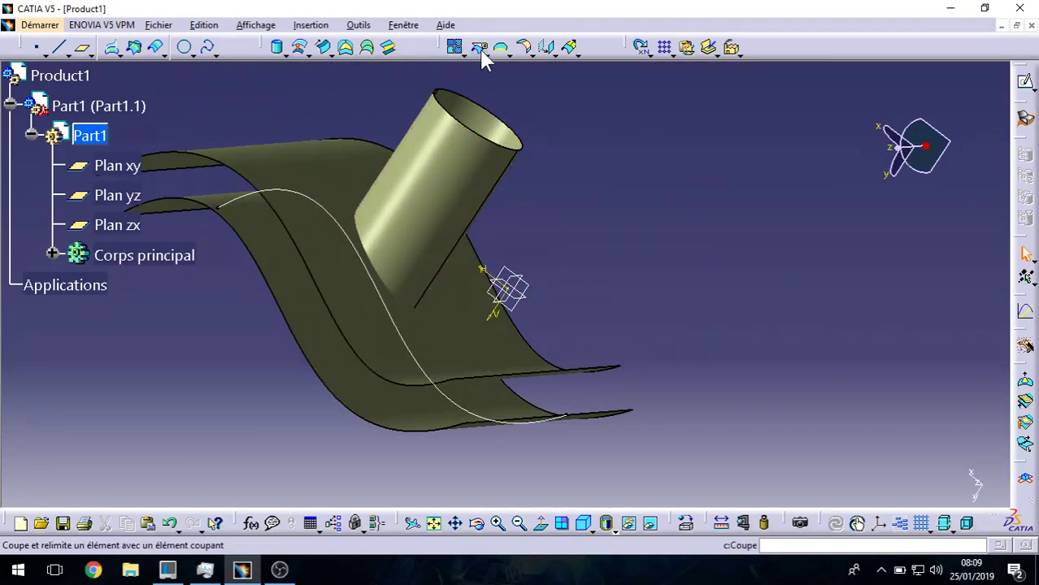
click(487, 54)
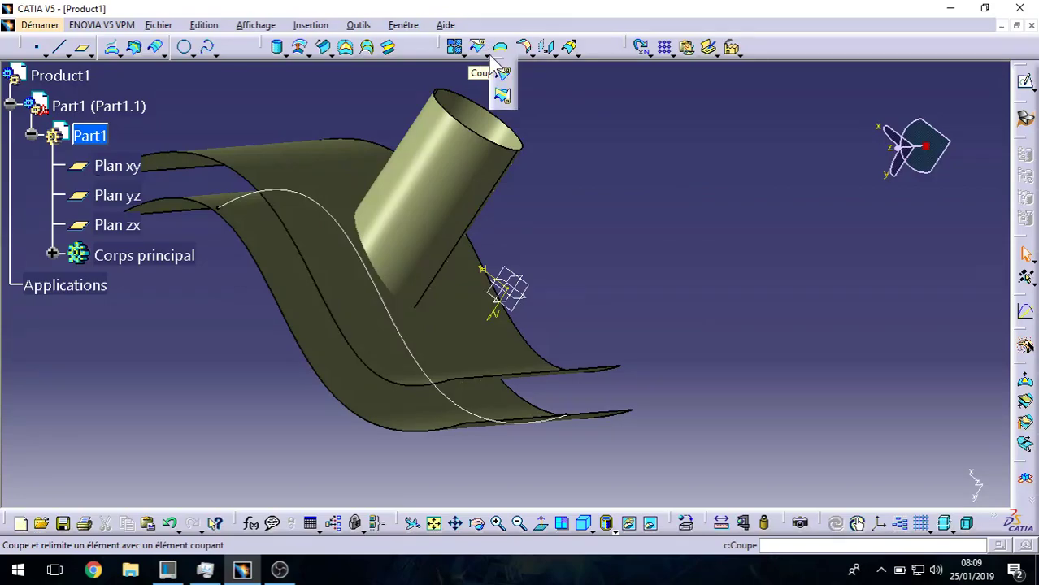
click(504, 98)
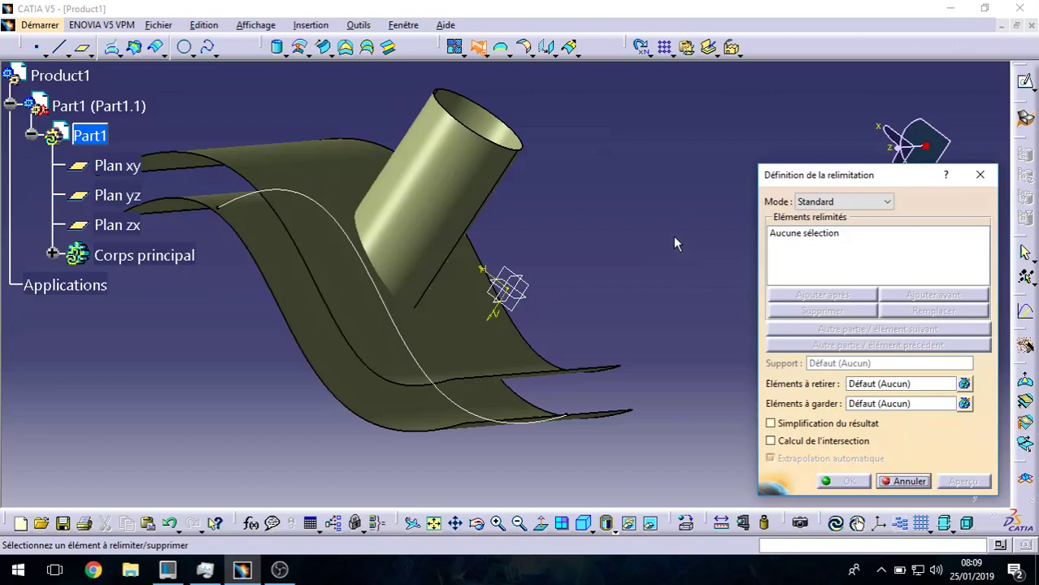
mouse_move(595, 244)
middle_down()
mouse_move(575, 202)
mouse_move(482, 221)
mouse_move(670, 223)
mouse_move(606, 244)
middle_up()
click(364, 215)
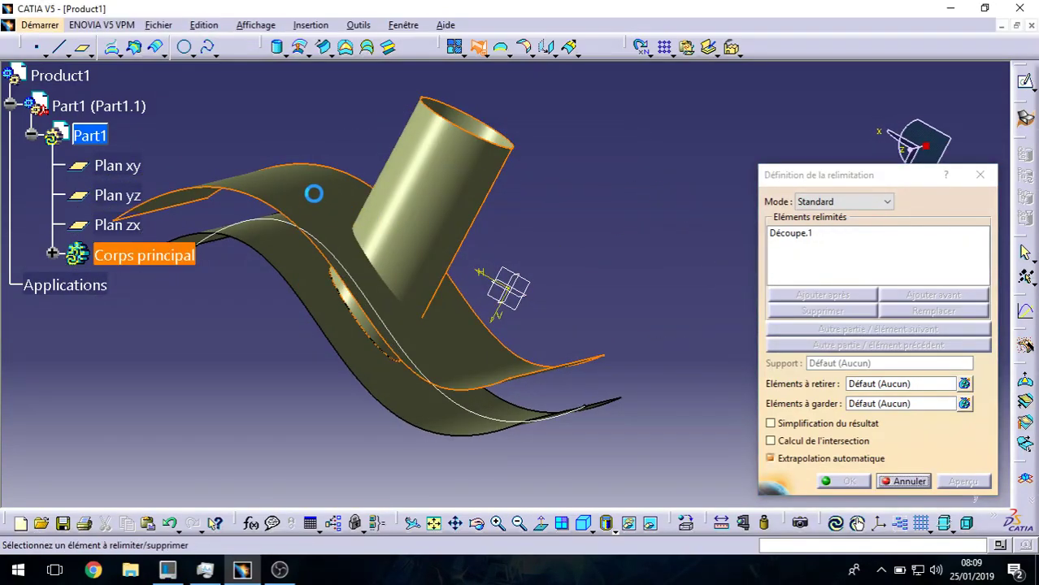
click(314, 193)
middle_drag(353, 283, 376, 239)
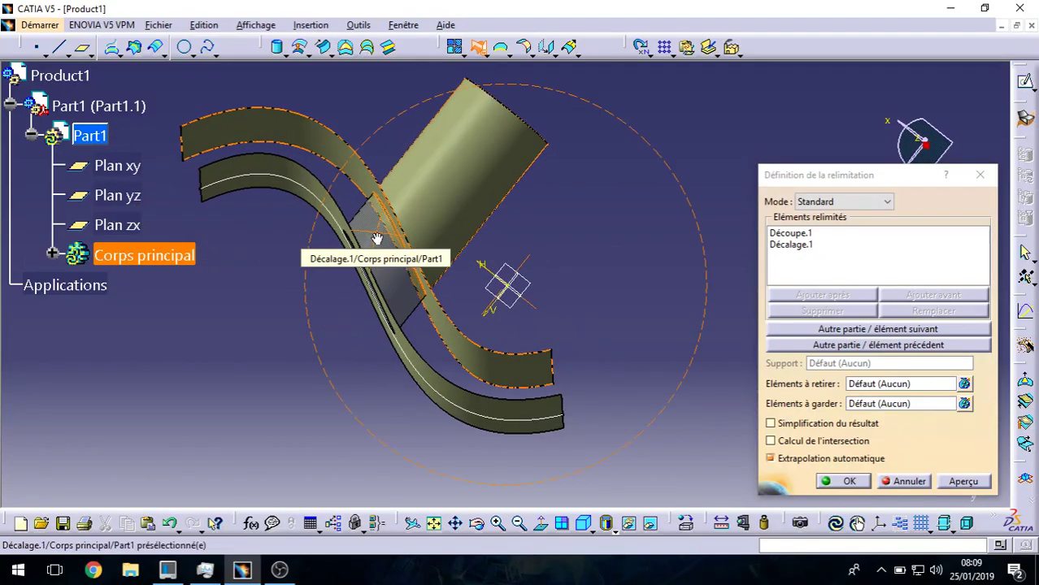
- Switch the kept side of both trimmed elements to retain the cylinder between the wavy surfaces and the offset's inner portion, and create the trim
click(871, 332)
middle_drag(431, 260, 437, 402)
click(841, 348)
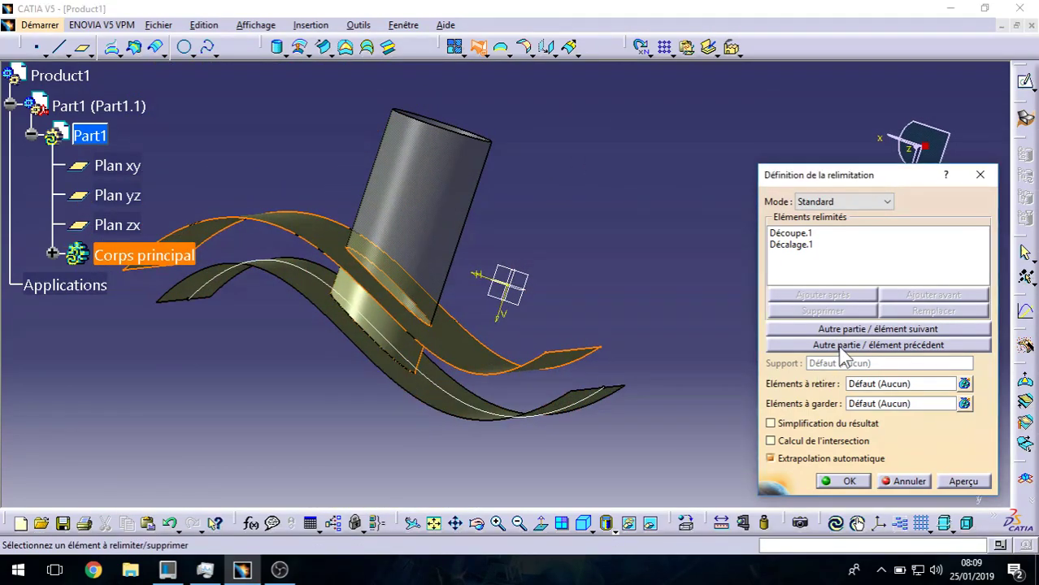
middle_drag(511, 250, 506, 299)
click(845, 482)
middle_drag(602, 302, 402, 299)
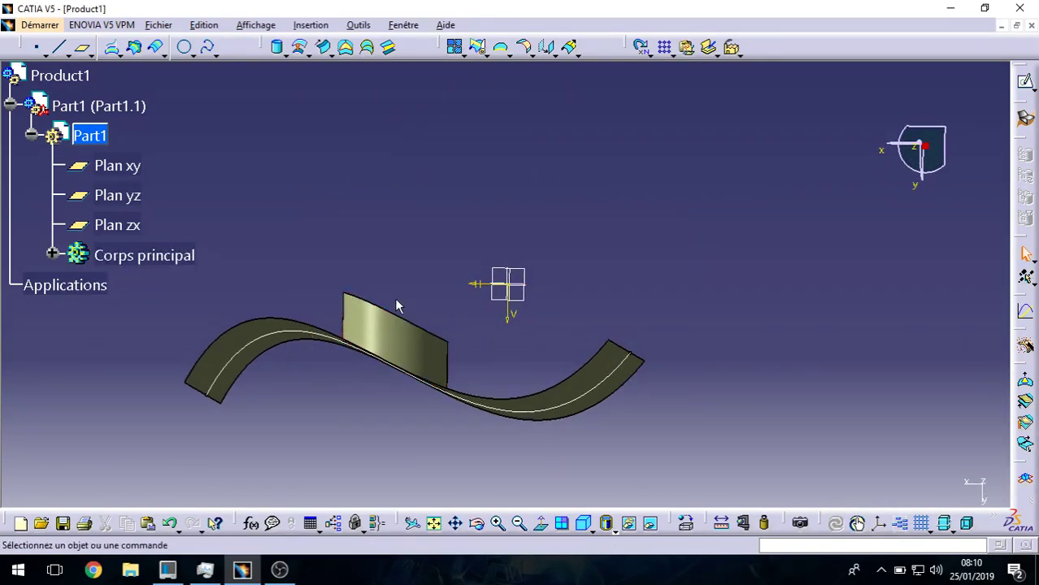
- Delete all the modelled curves and surfaces together with their children, leaving only the reference planes
middle_drag(523, 381, 476, 372)
middle_click(475, 372)
drag(315, 203, 740, 511)
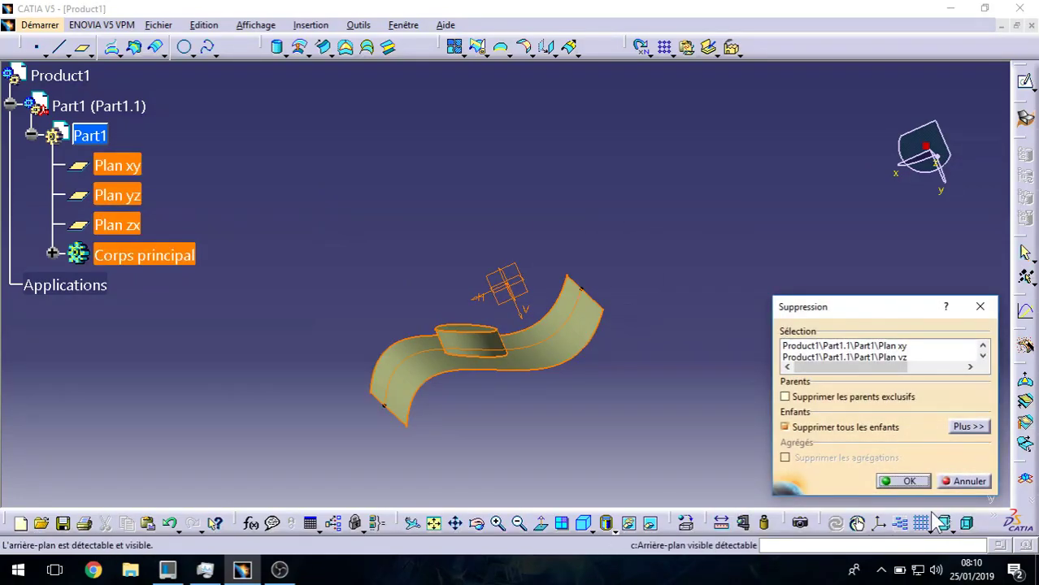
click(901, 480)
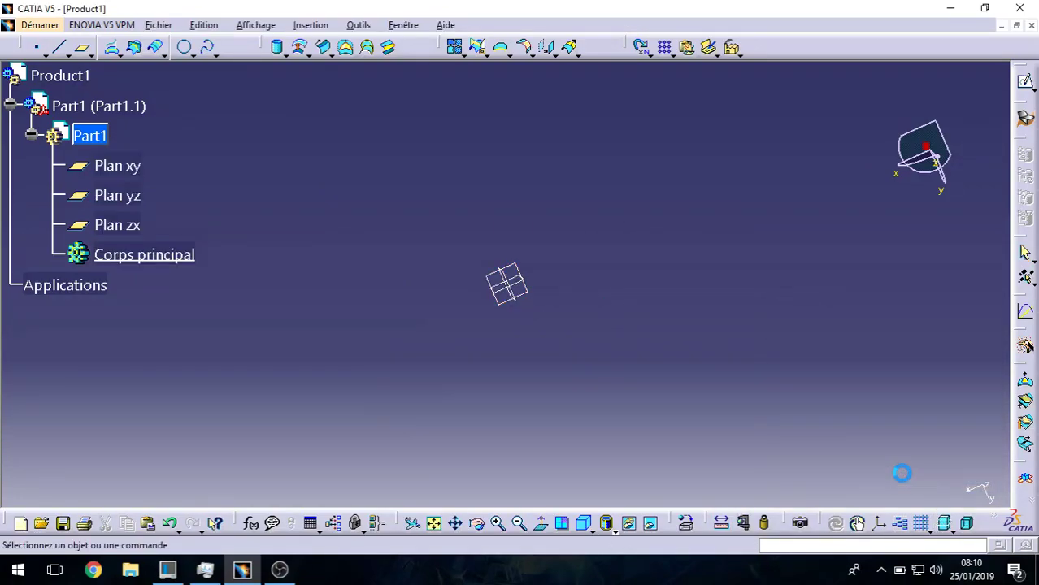
- Examine the Sweep definition's explicit, line, circle and conic profile types and their subtypes, and close it without creating a surface
click(325, 48)
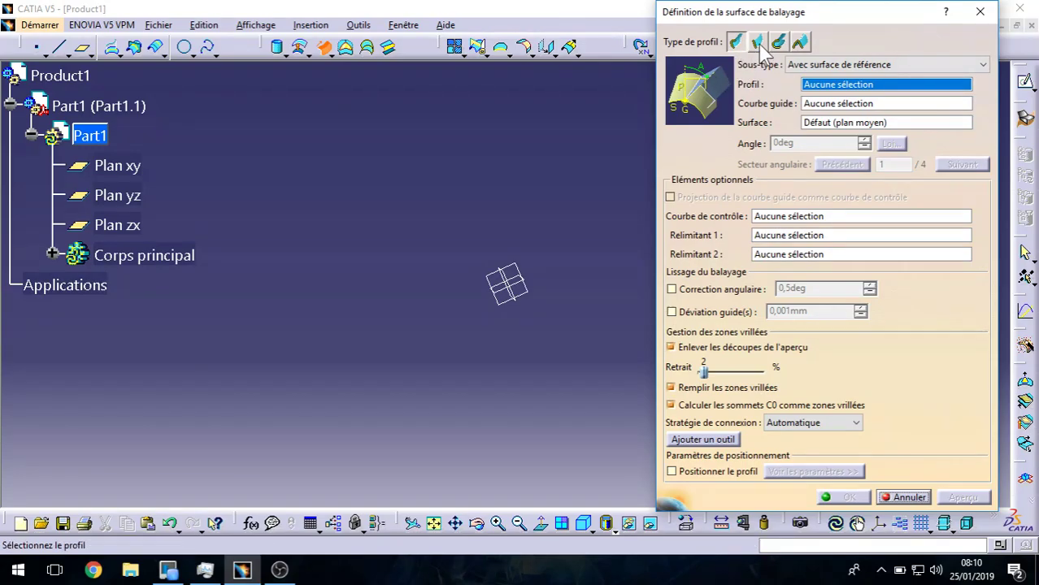
click(936, 66)
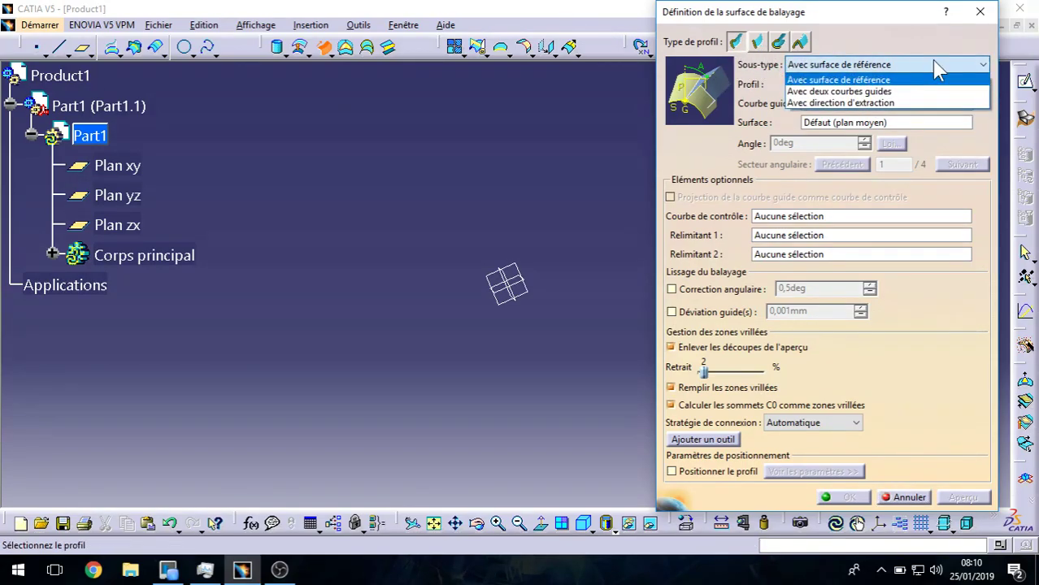
click(758, 43)
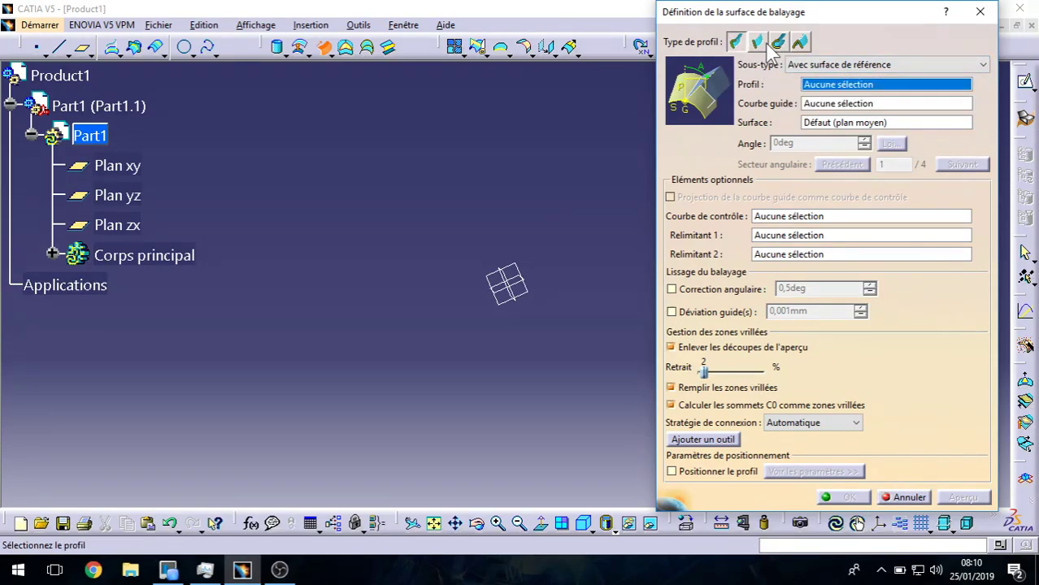
click(782, 42)
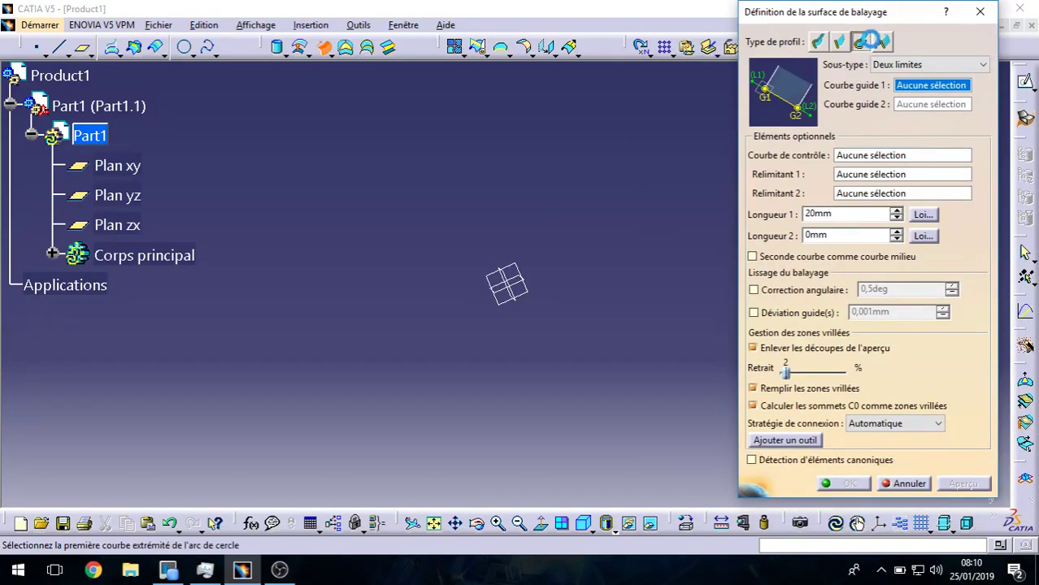
click(882, 96)
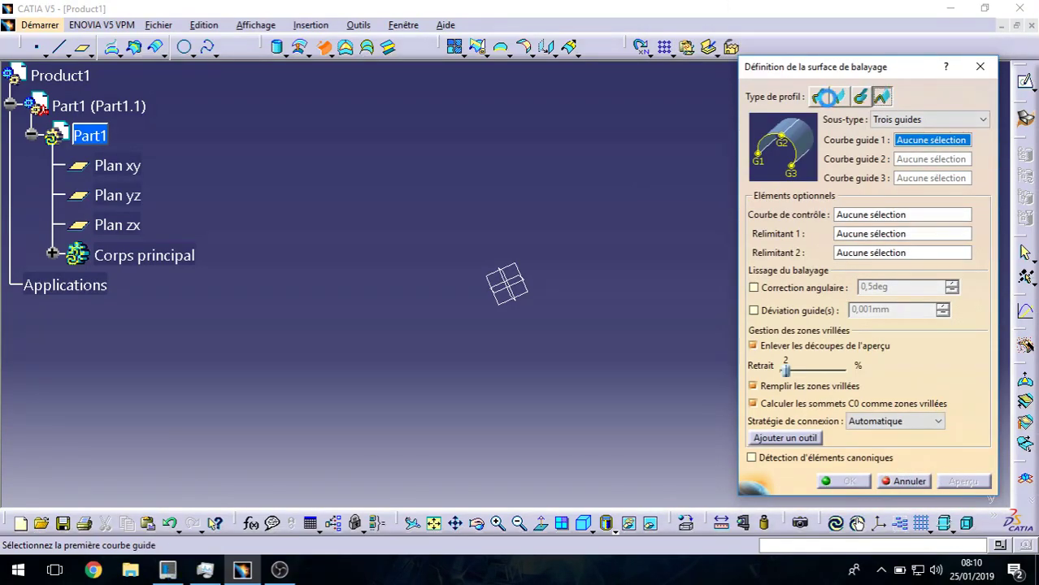
click(795, 39)
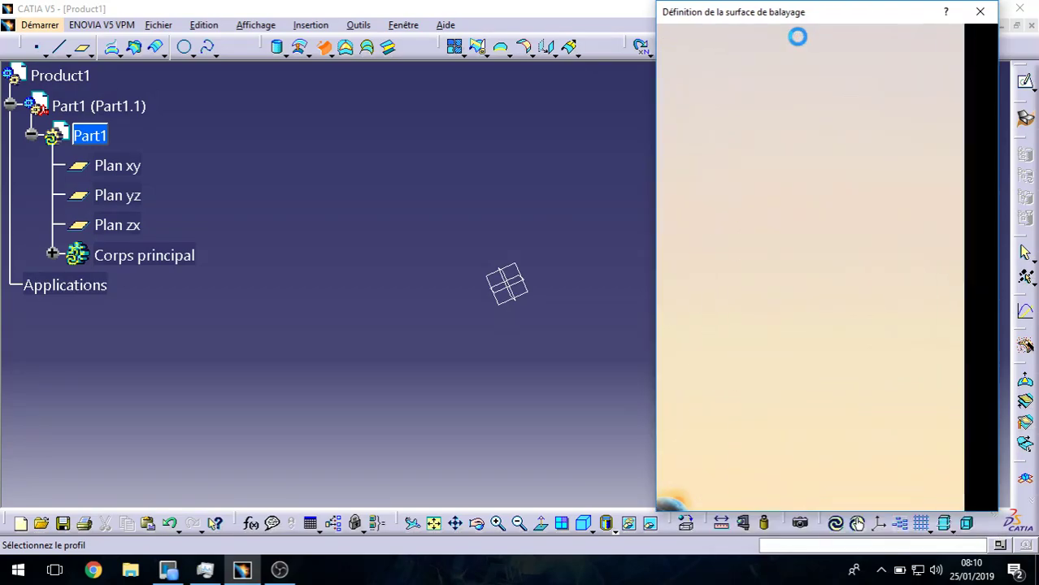
click(972, 65)
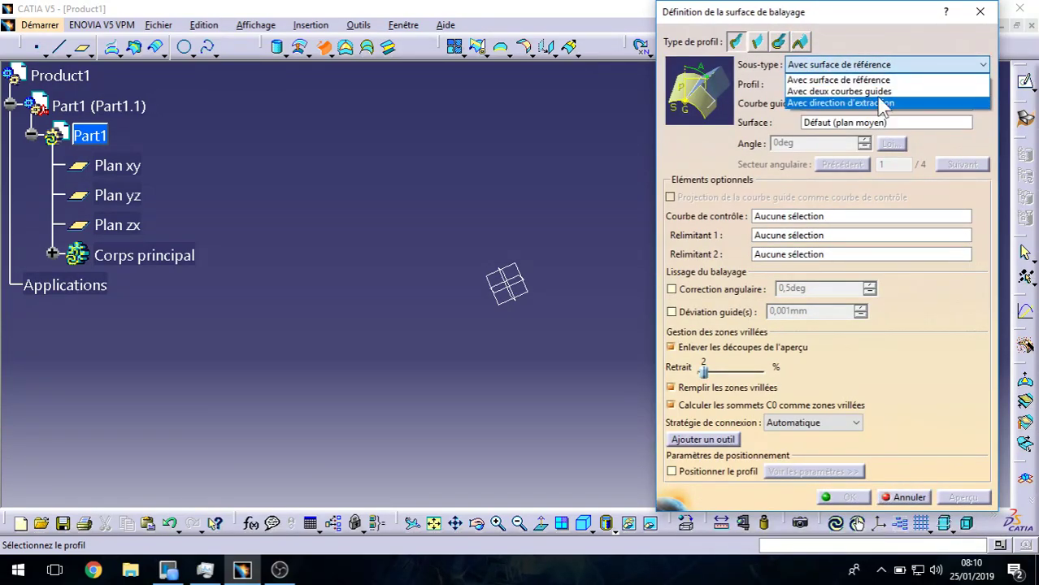
click(902, 80)
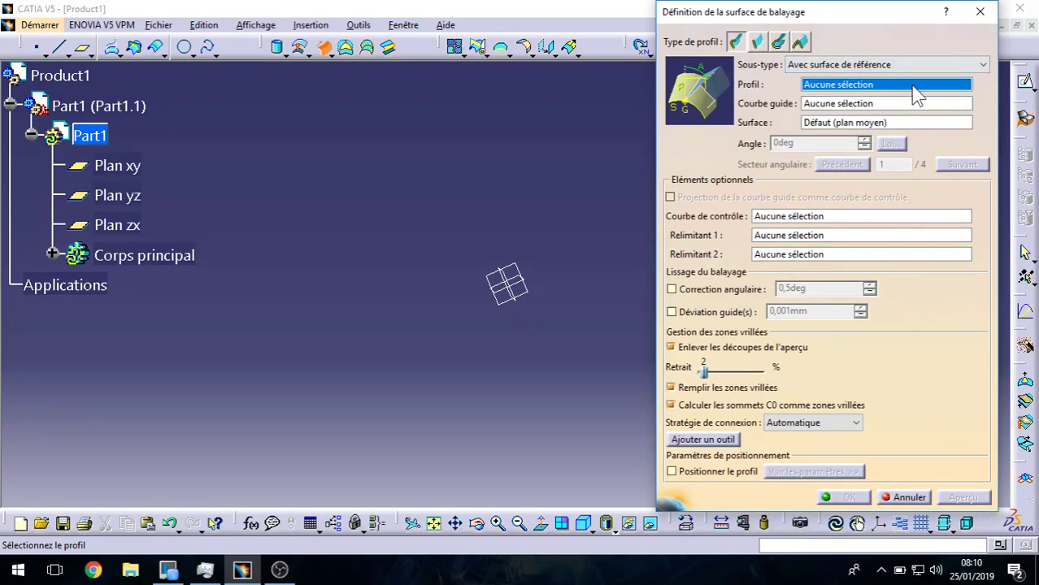
click(769, 40)
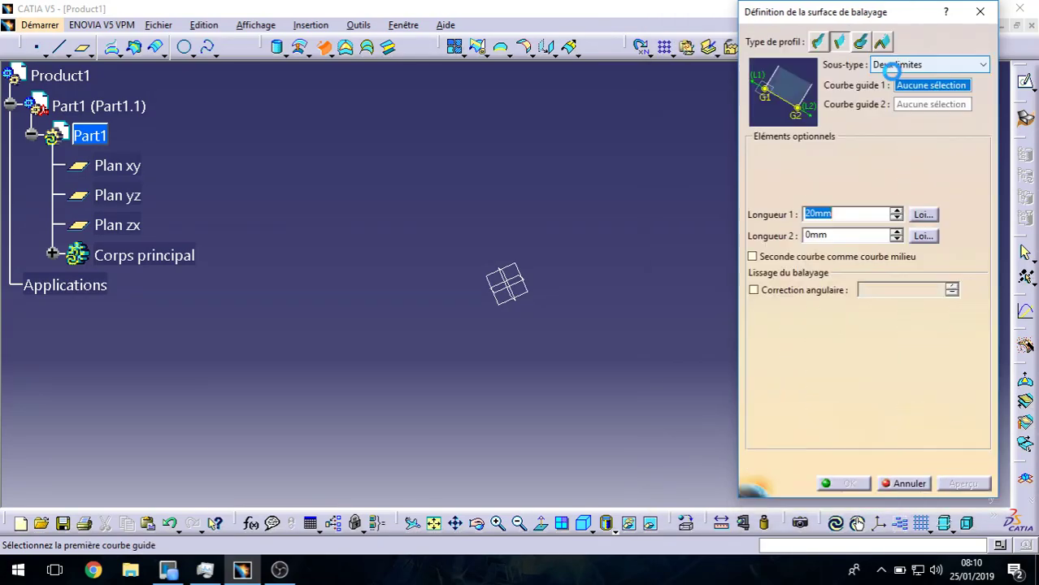
click(927, 65)
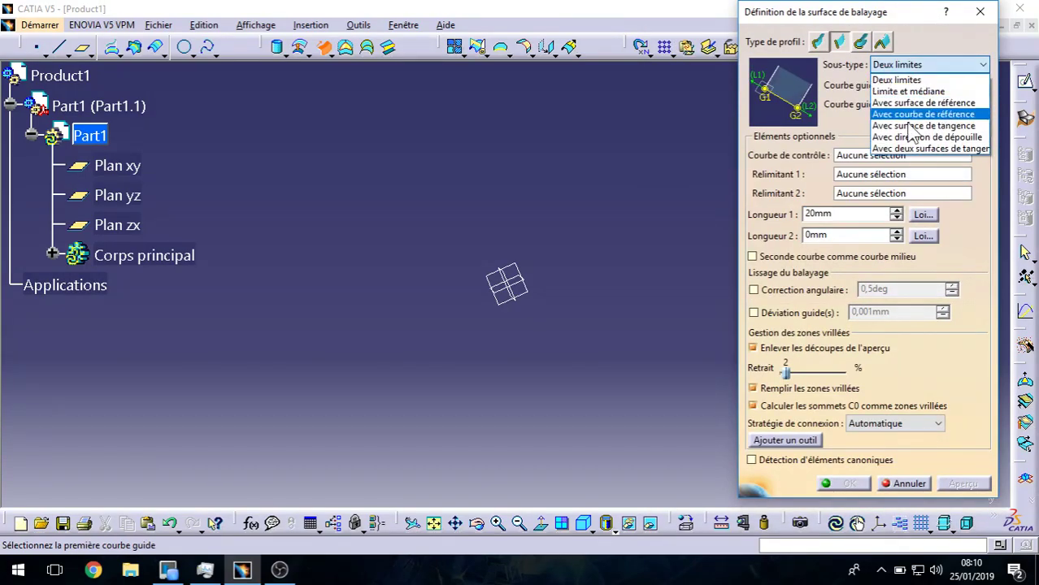
click(867, 53)
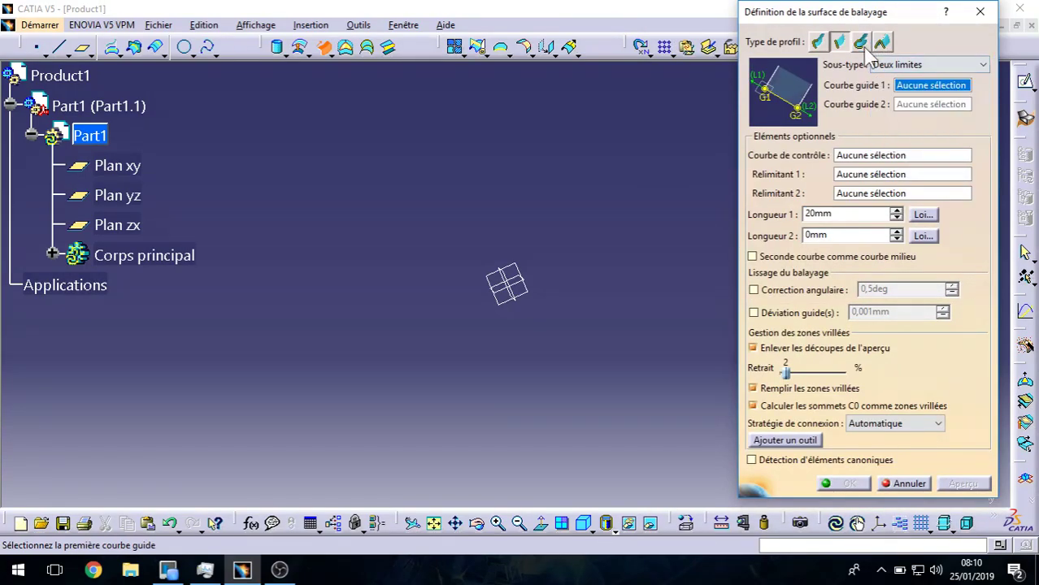
click(818, 38)
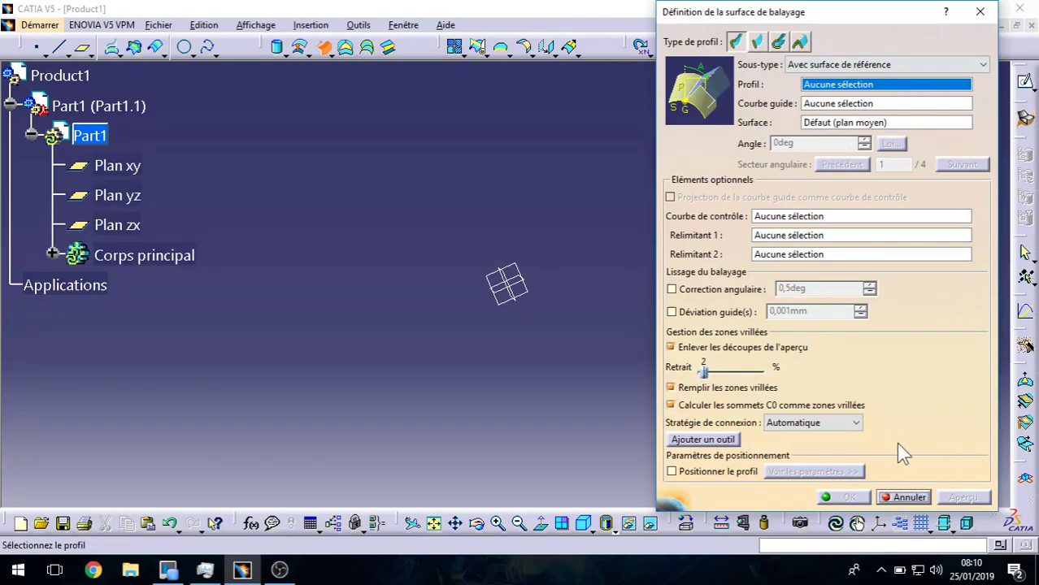
click(902, 497)
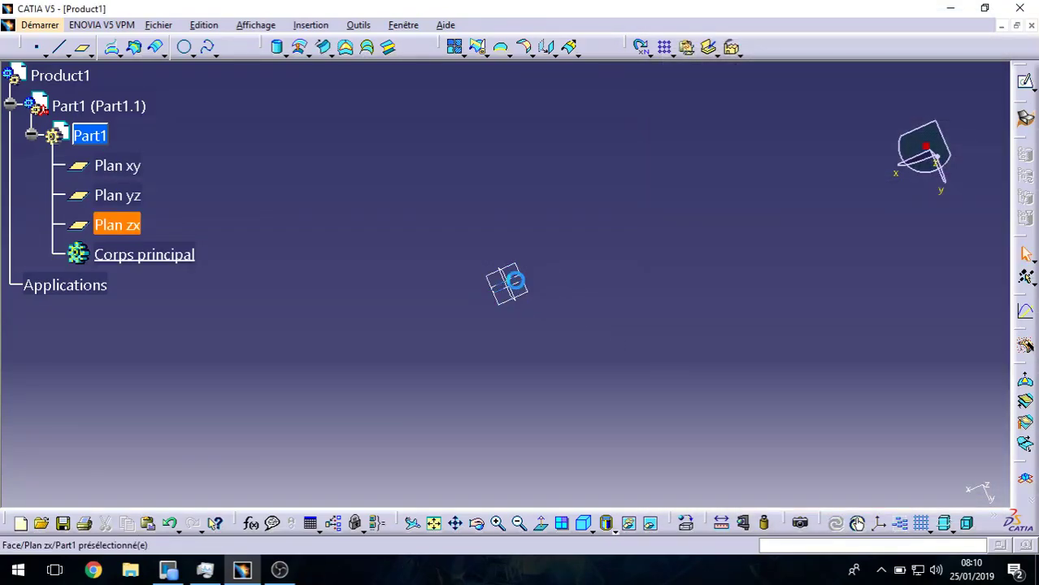
- Sketch a four-point wavy spline on the zx plane above the origin and exit the sketch
click(1026, 81)
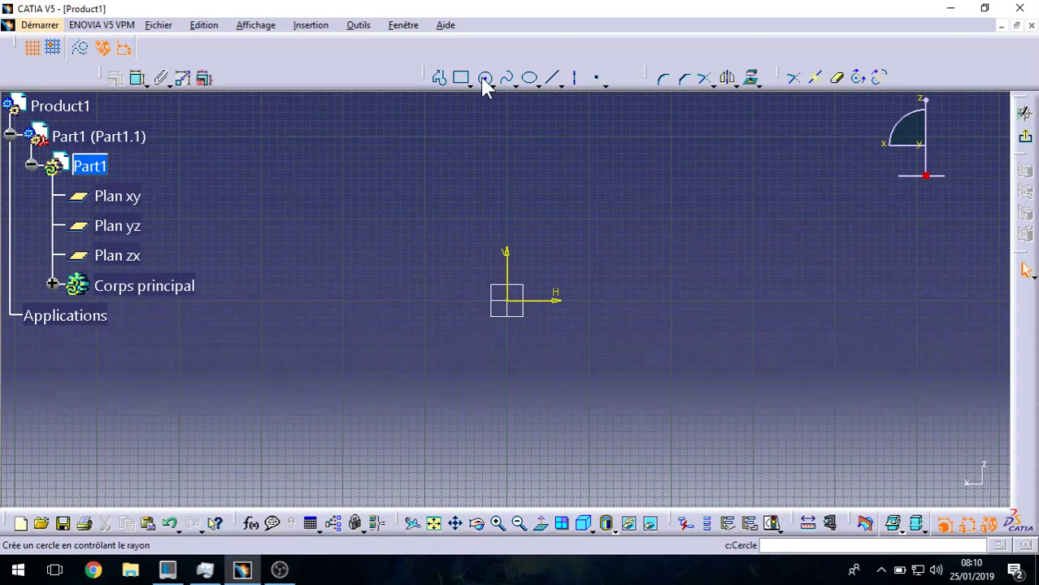
click(507, 79)
click(438, 262)
click(485, 239)
click(537, 257)
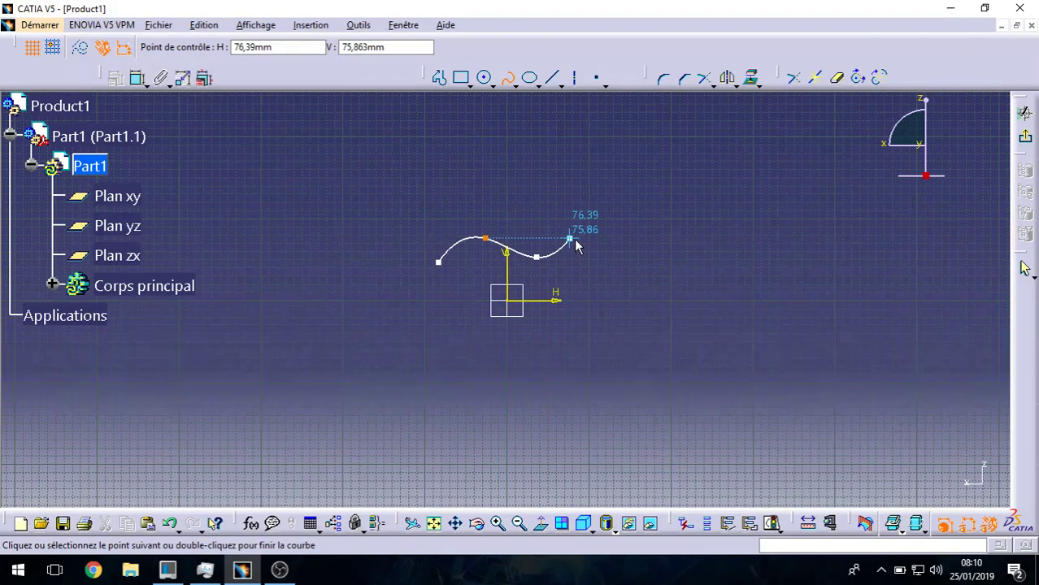
double_click(573, 238)
click(1025, 137)
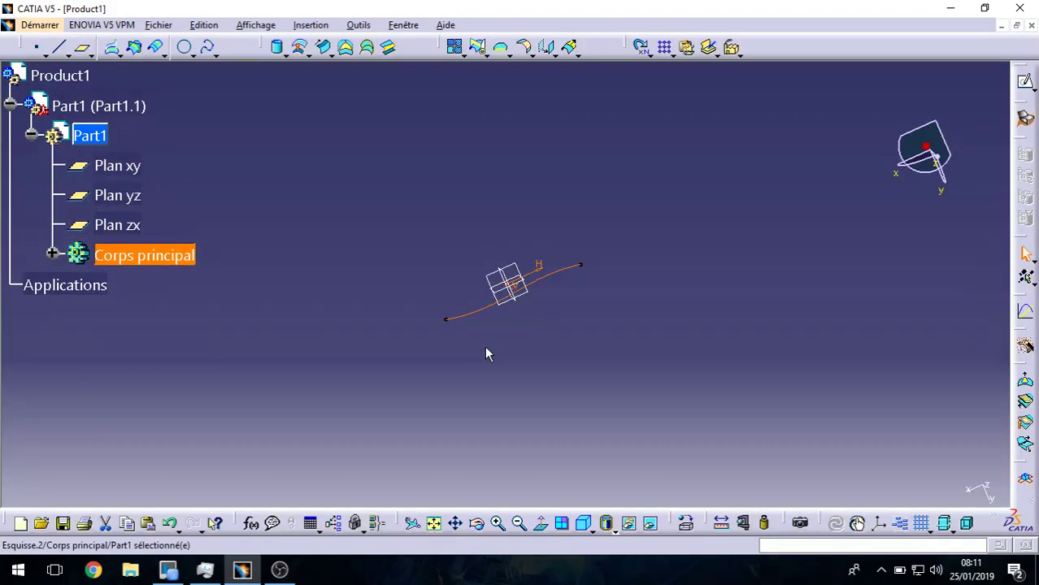
- Sketch a long four-point wavy spline on the yz plane, starting just below the origin, and exit the sketch
mouse_move(485, 346)
middle_down()
mouse_move(364, 171)
mouse_move(542, 336)
mouse_move(482, 327)
mouse_move(404, 341)
middle_up()
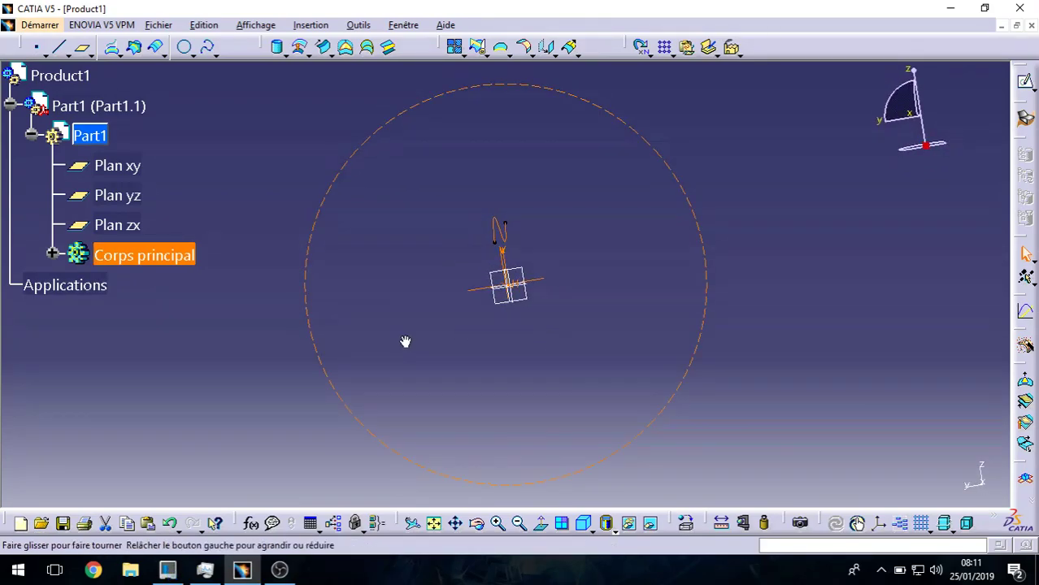
click(543, 279)
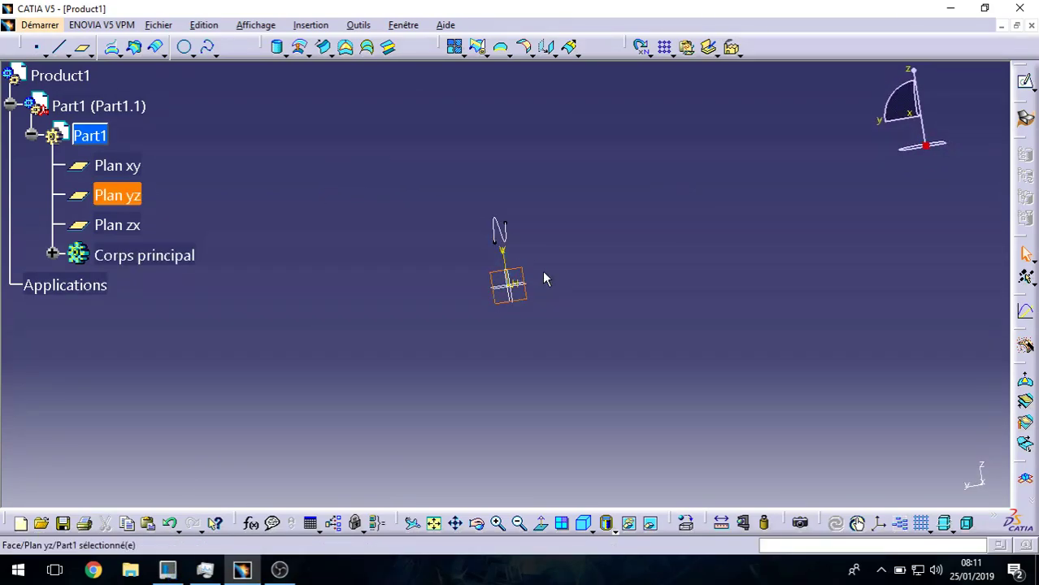
click(1025, 118)
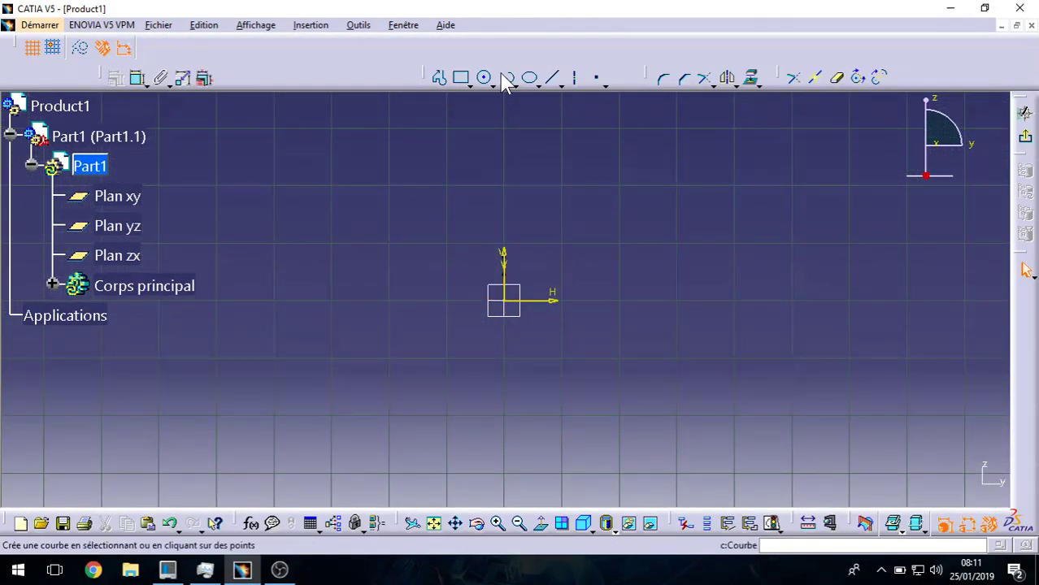
click(508, 78)
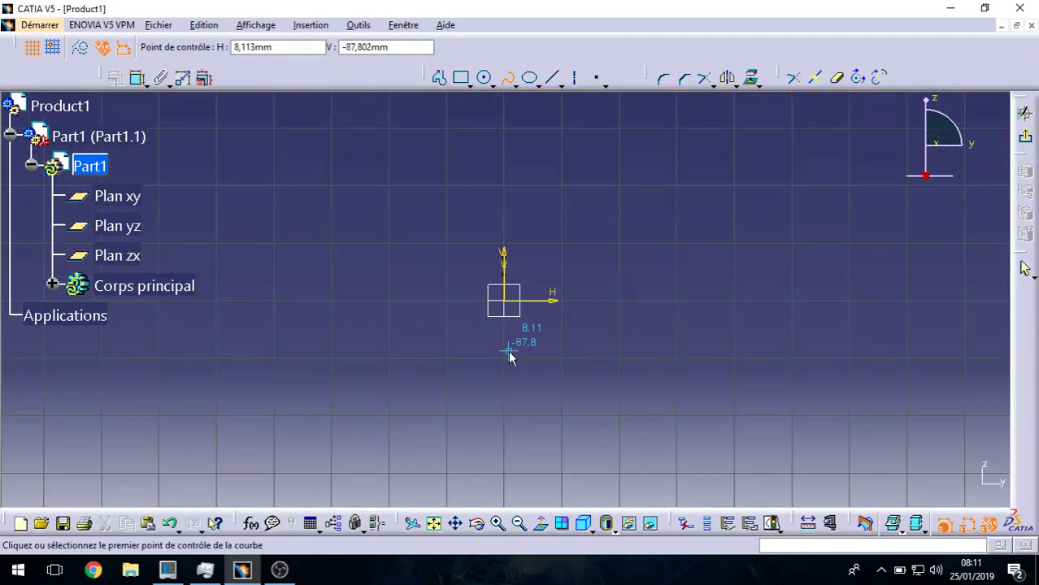
click(345, 304)
click(155, 343)
middle_drag(109, 339, 453, 333)
double_click(281, 229)
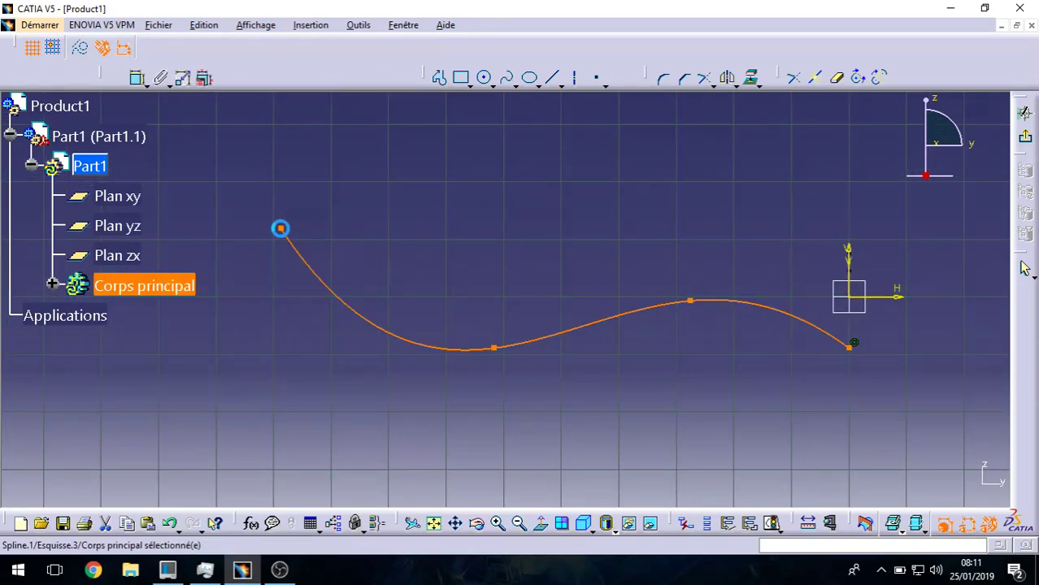
click(1026, 138)
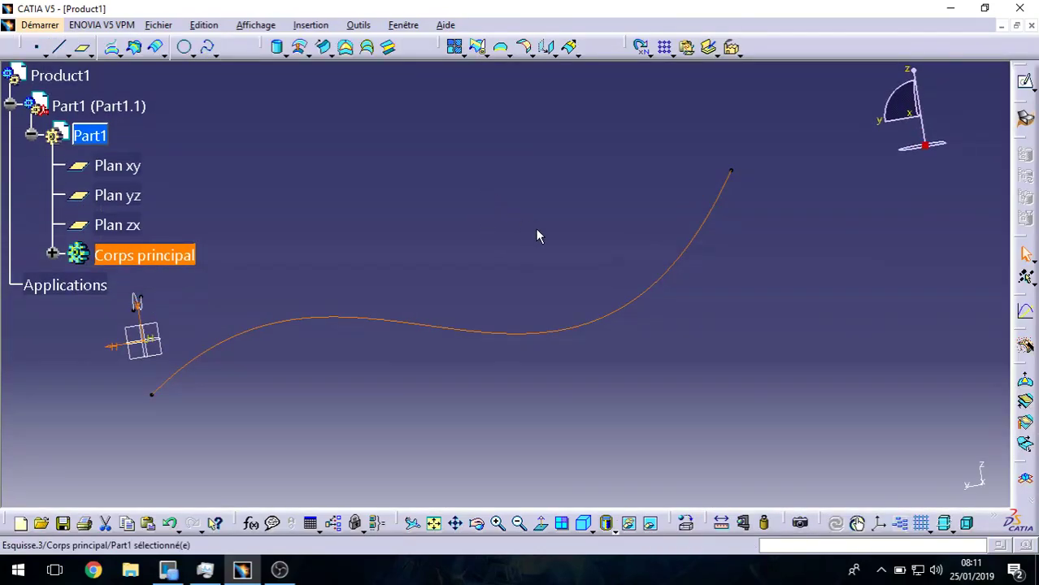
- Create an explicit sweep with reference surface, using the short zx spline as profile and the long yz spline as guide curve
mouse_move(538, 234)
middle_down()
mouse_move(441, 215)
mouse_move(639, 285)
middle_up()
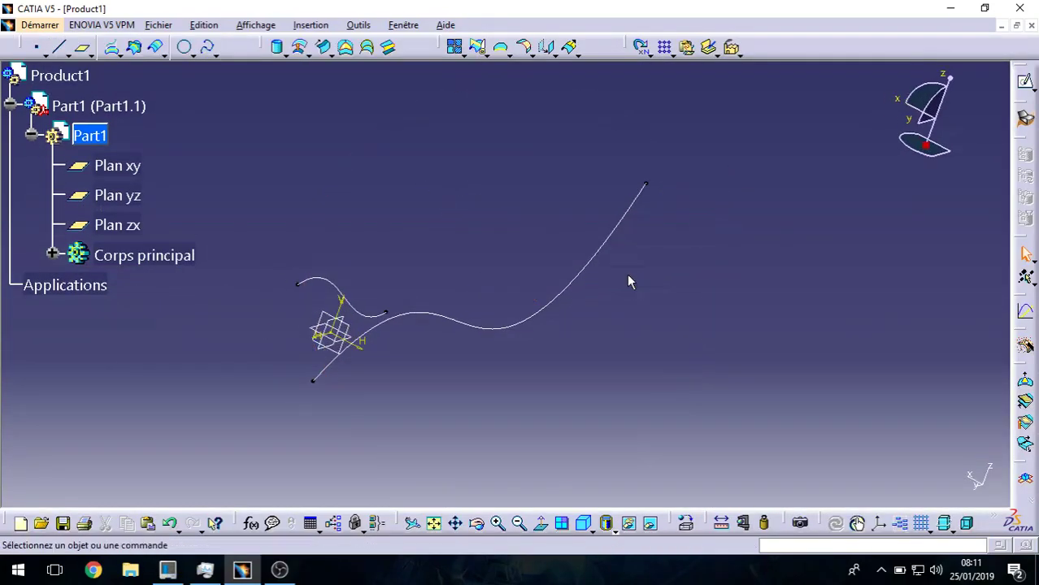
click(323, 48)
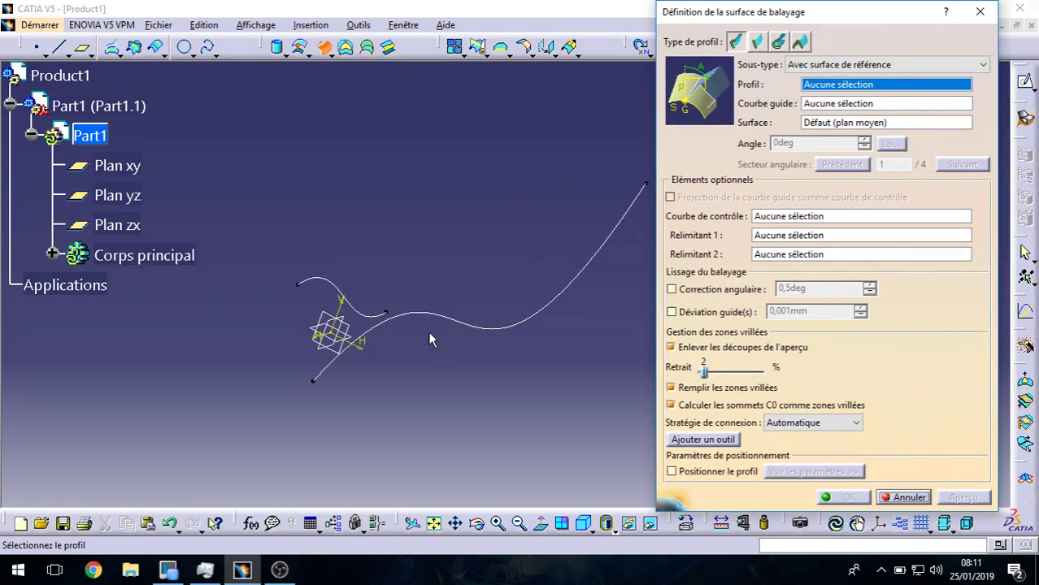
click(348, 301)
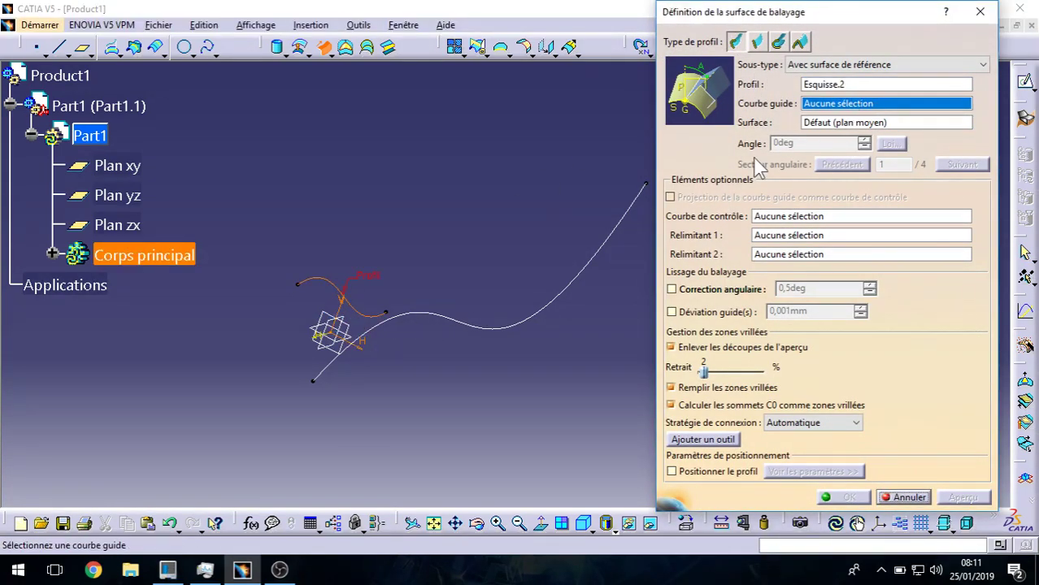
click(536, 319)
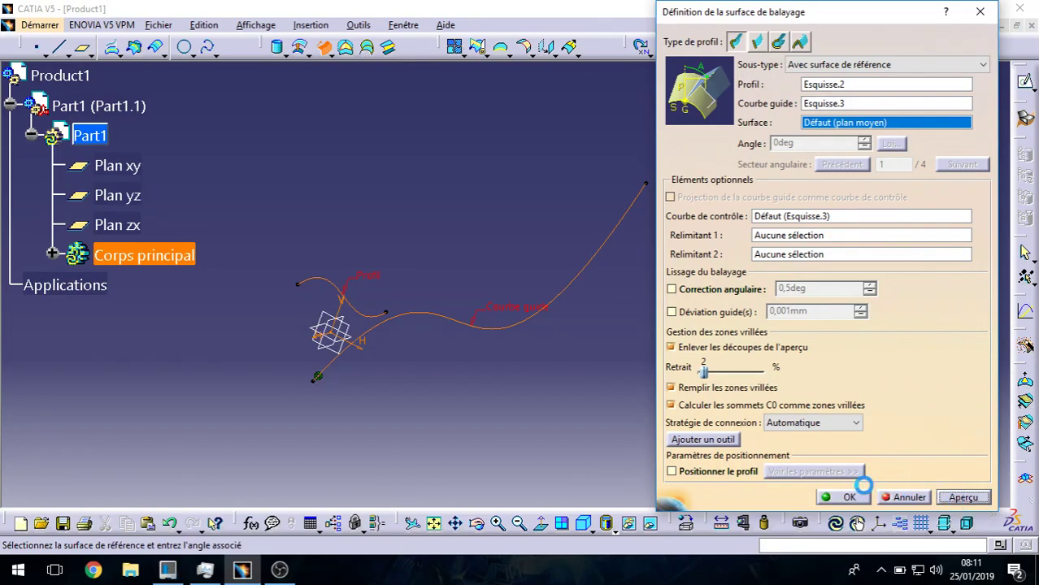
middle_drag(540, 337, 350, 317)
click(847, 499)
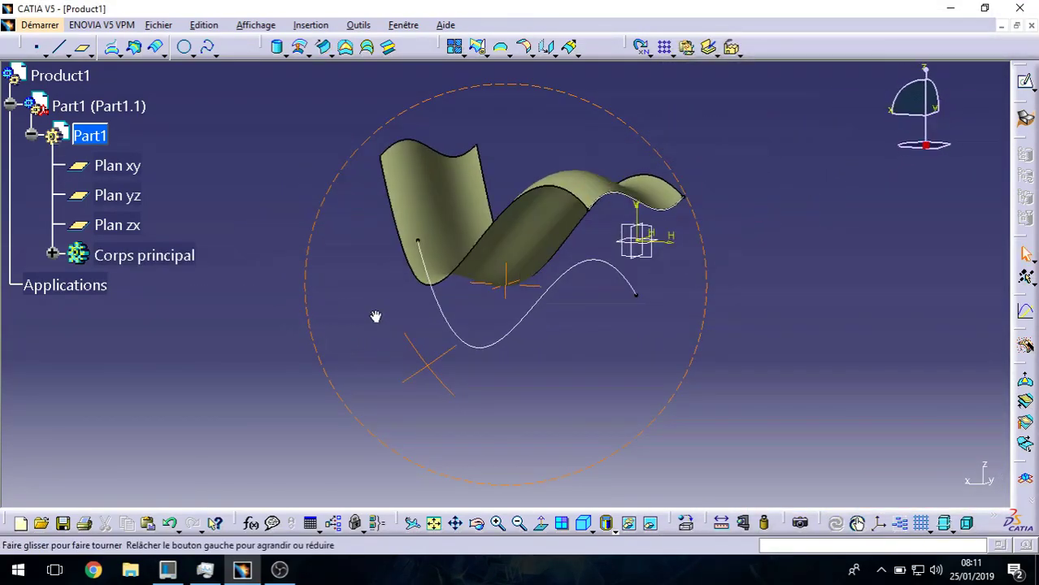
- Create a circular sweep of subtype Centre et rayon along the long spline with a 10 mm radius
middle_drag(459, 321, 261, 126)
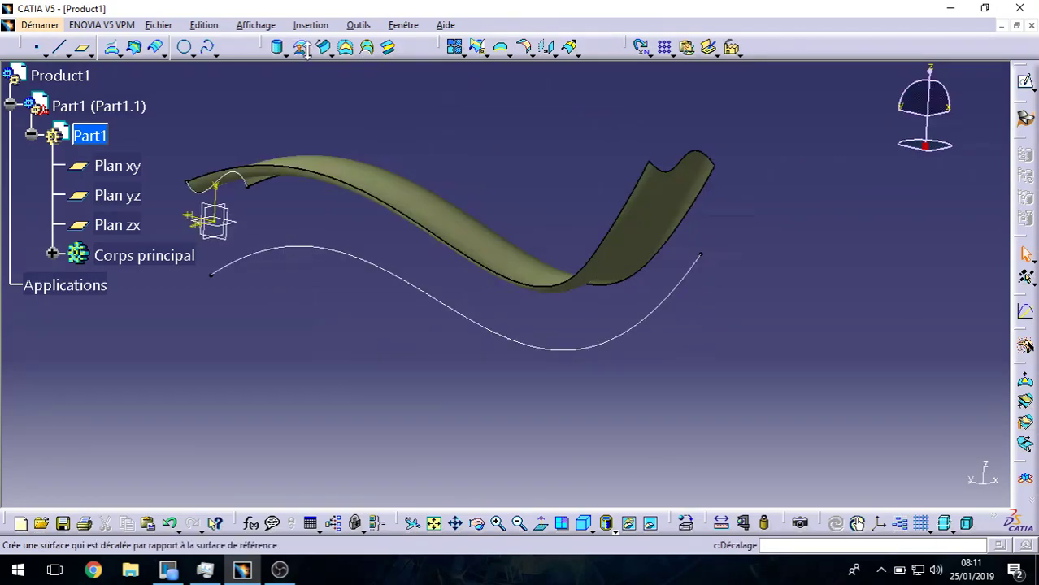
click(322, 47)
click(778, 42)
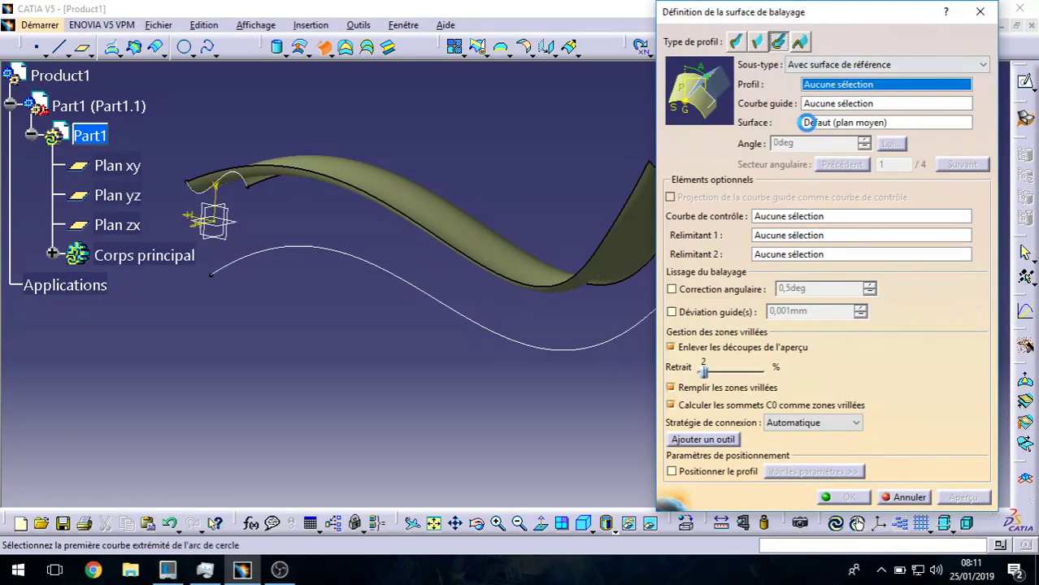
click(950, 122)
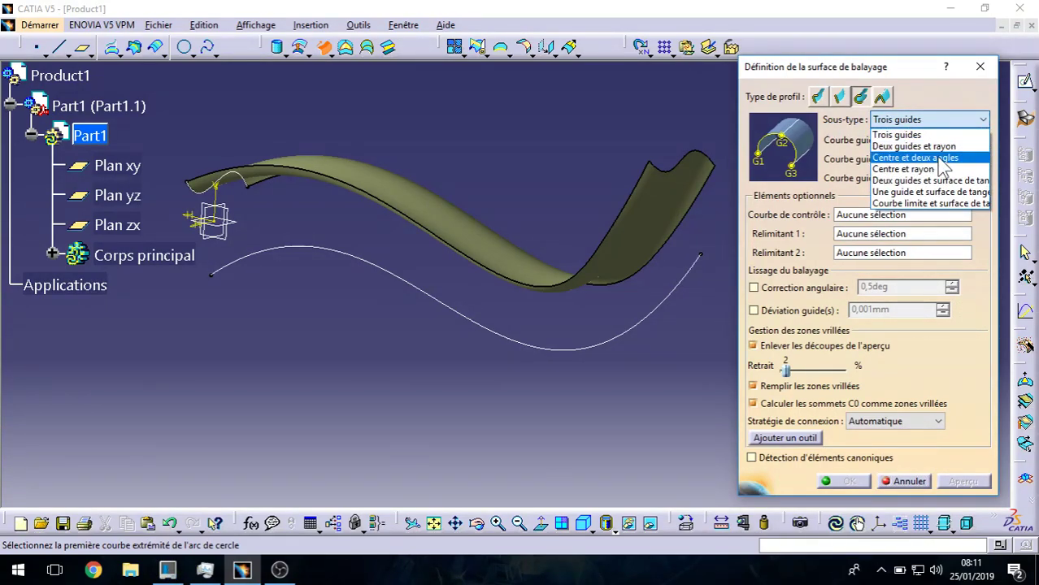
click(896, 169)
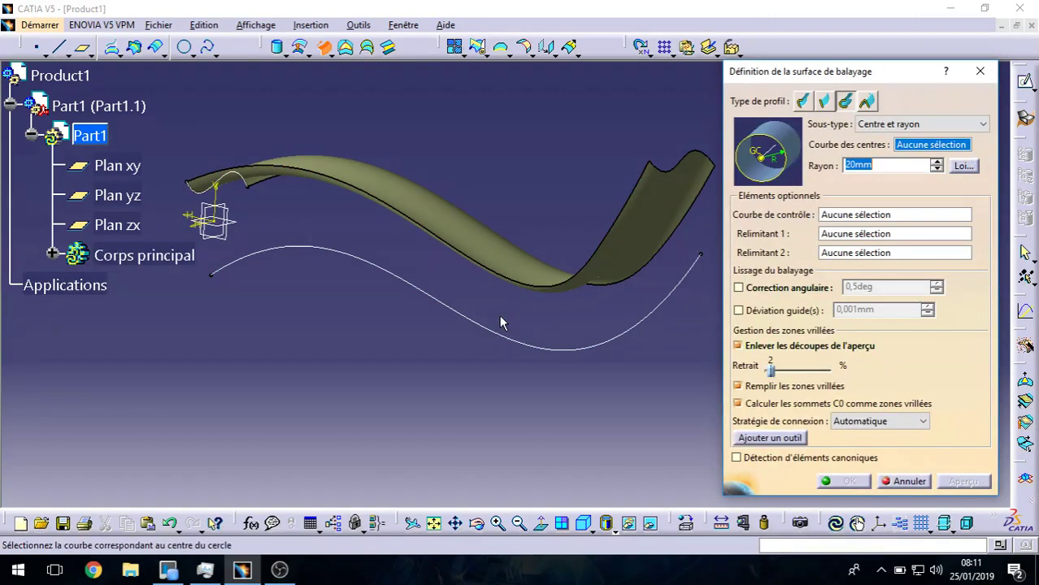
click(487, 334)
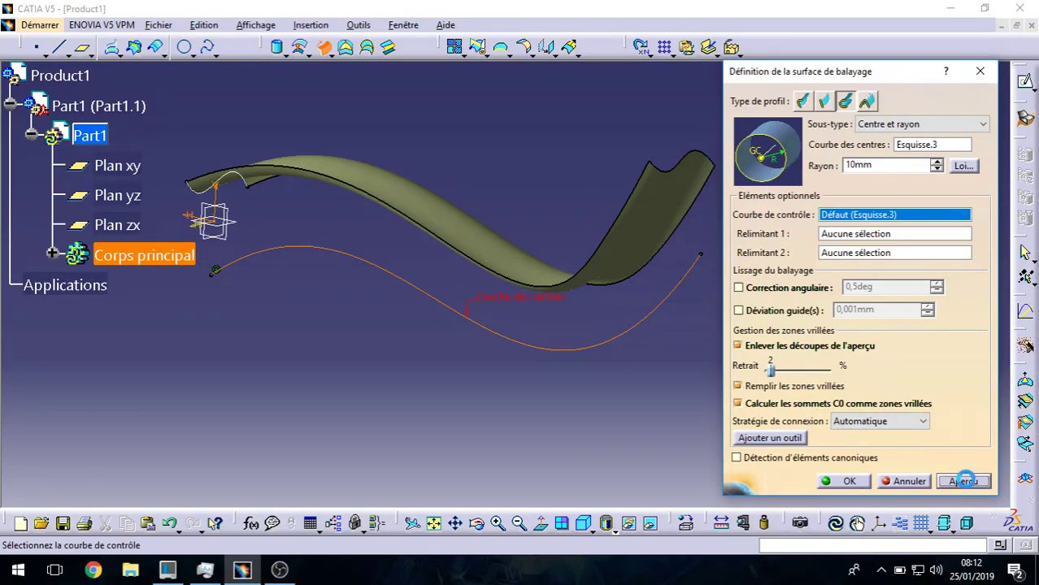
middle_drag(389, 352, 360, 331)
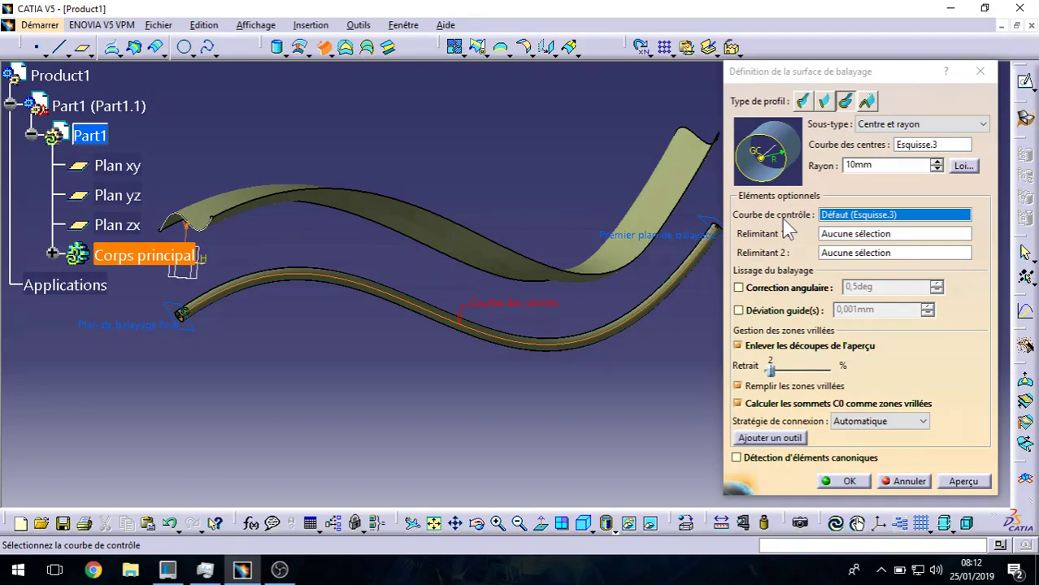
middle_drag(612, 322, 569, 316)
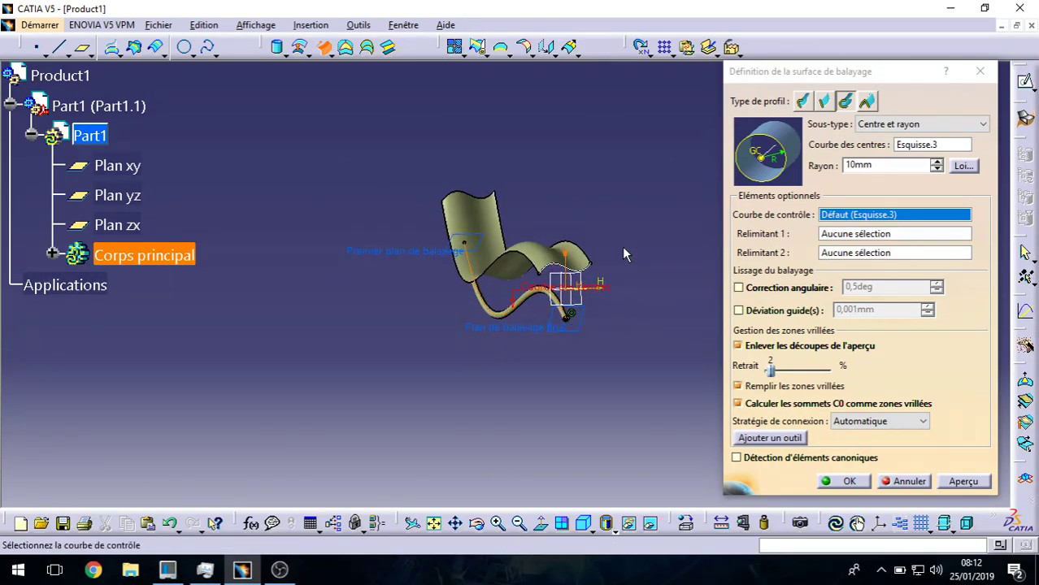
click(858, 482)
middle_drag(714, 355, 490, 345)
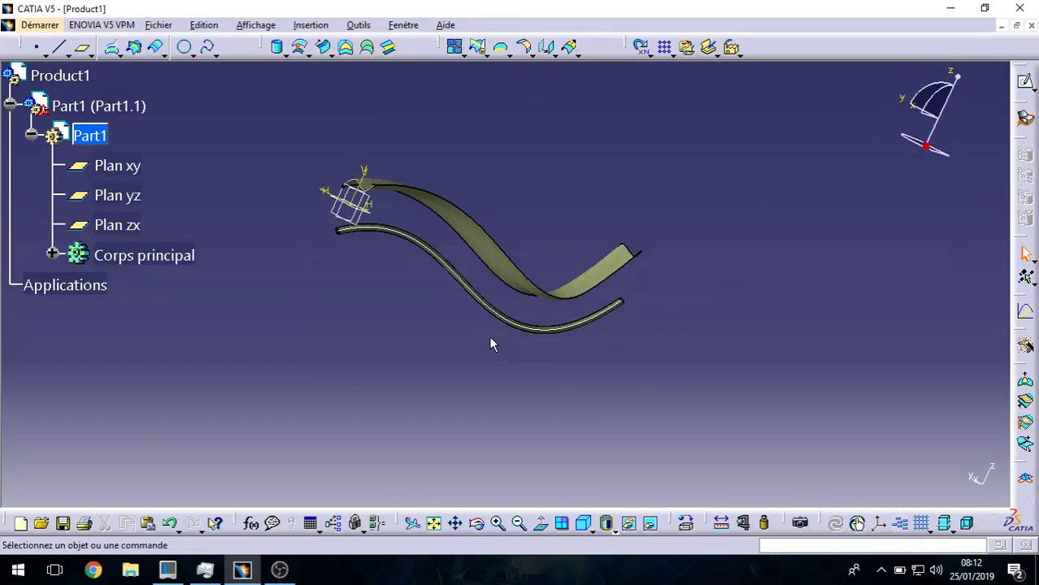
click(312, 52)
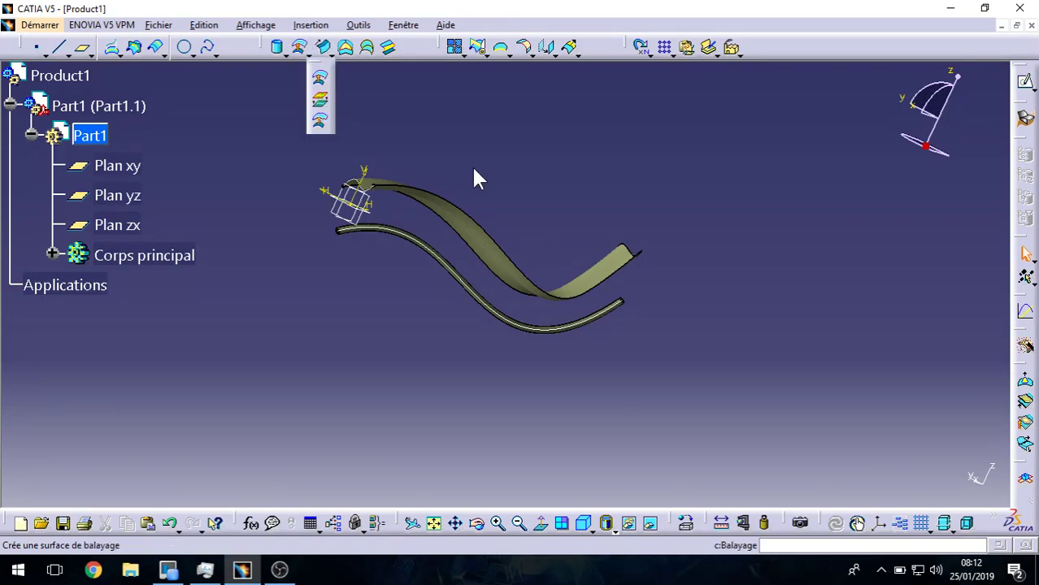
click(323, 81)
click(979, 265)
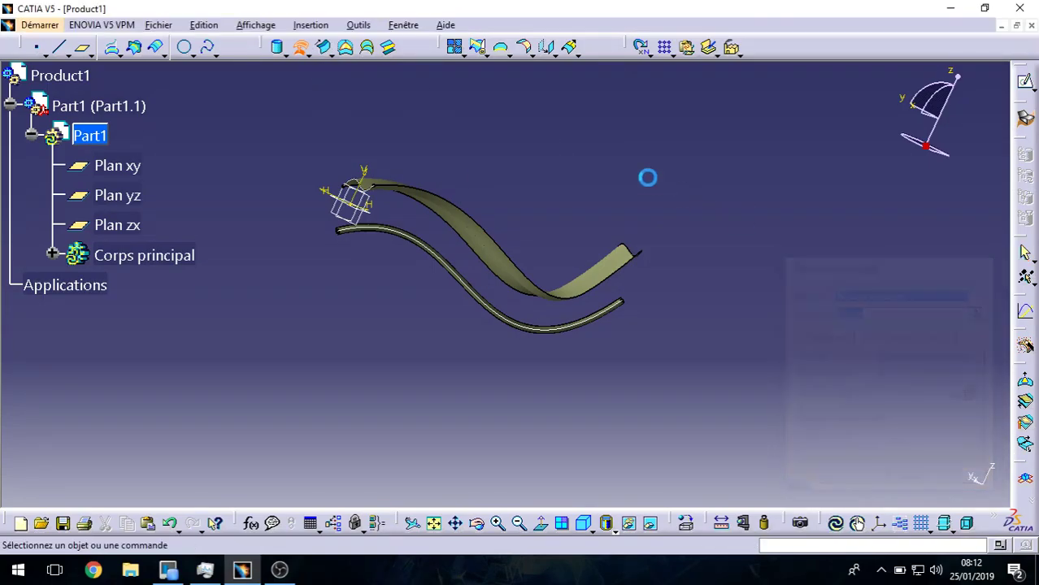
- Examine the Sweep definition's explicit and line profile types again, and close it without creating a surface
click(322, 49)
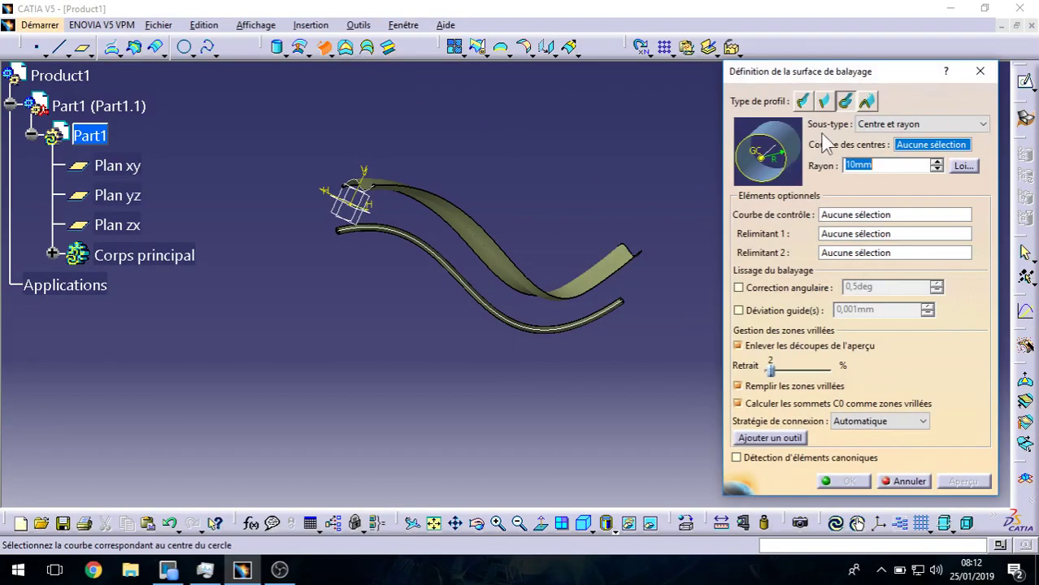
click(801, 101)
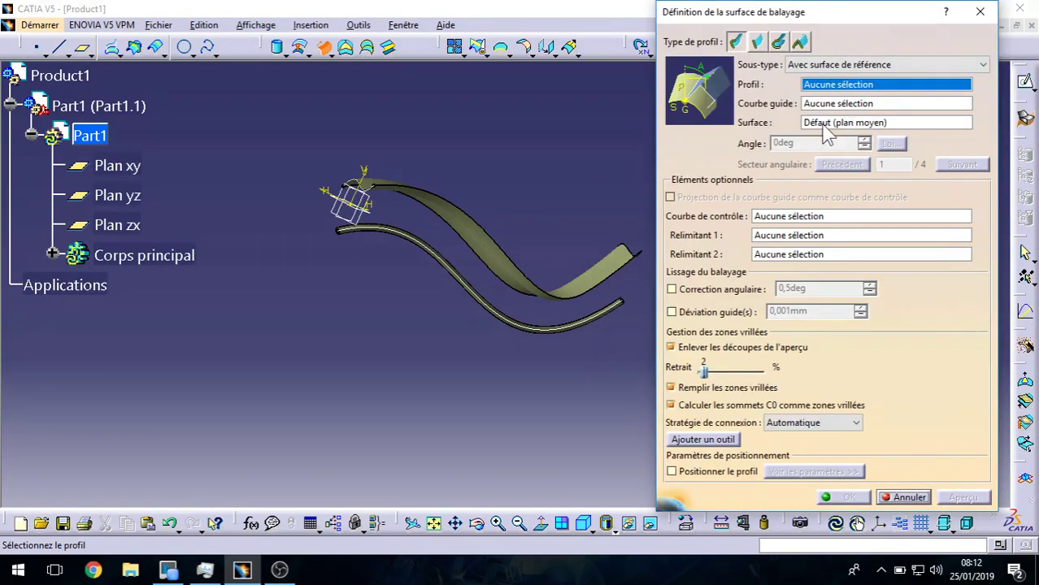
click(757, 42)
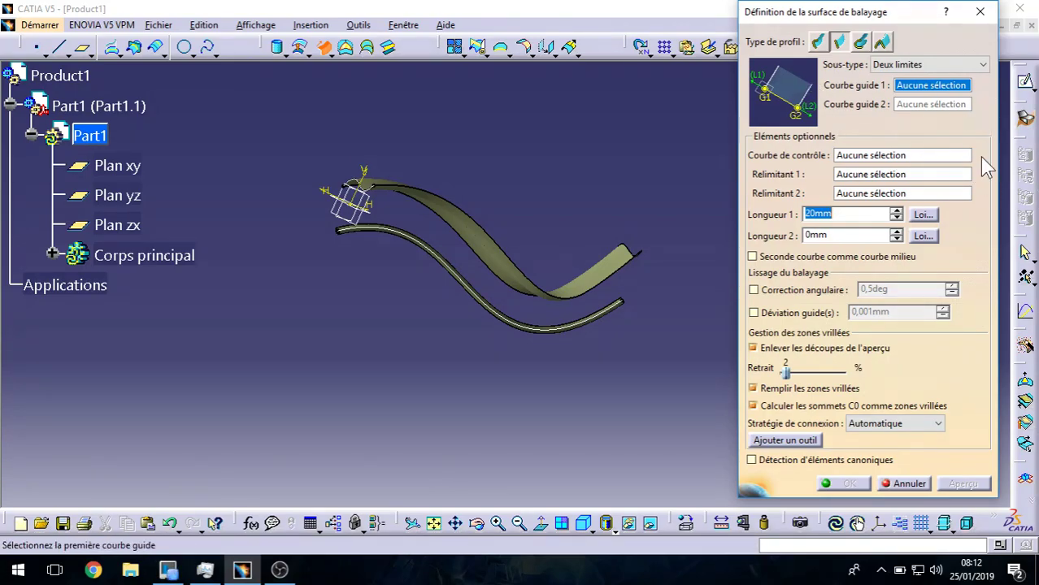
click(905, 484)
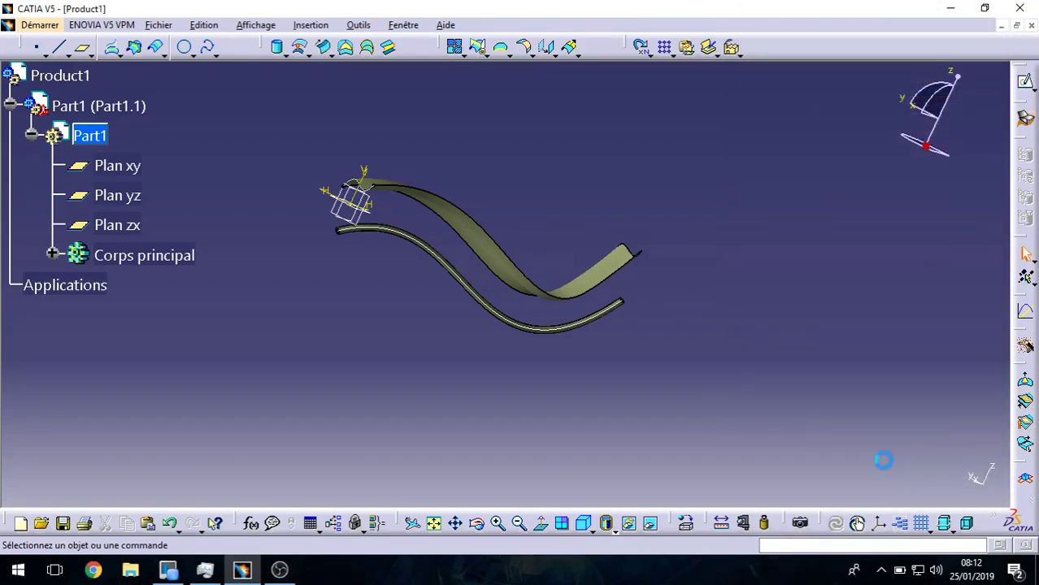
- Undo both sweeps, both spline sketches and the earlier deletion, going back to the wavy surfaces with the split cylinder
middle_drag(665, 252, 542, 327)
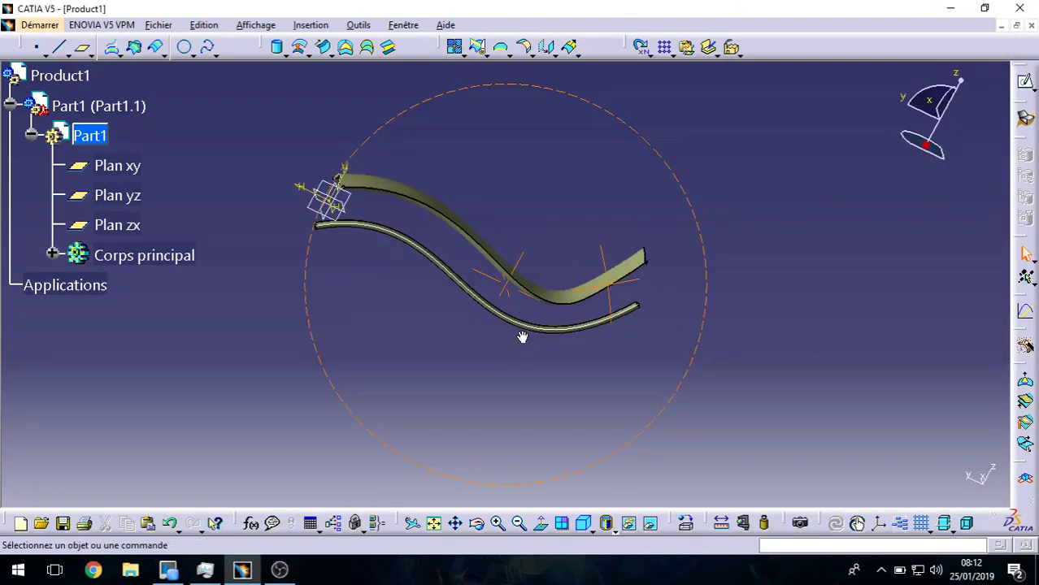
middle_drag(619, 309, 762, 347)
key(ctrl+z)
key(ctrl+z)
key(ctrl+z)
key(ctrl+z)
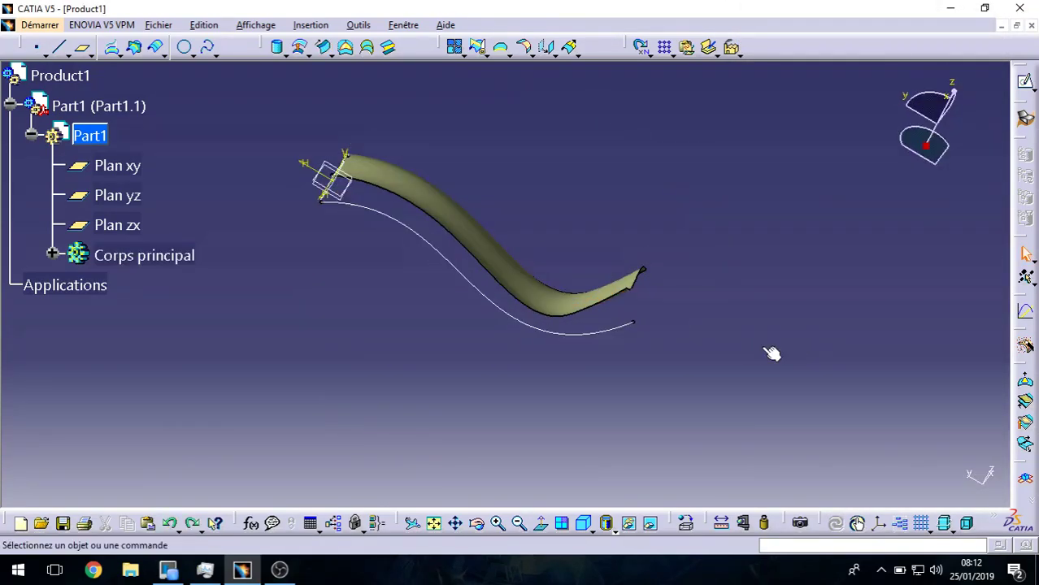
key(ctrl+z)
key(ctrl+z)
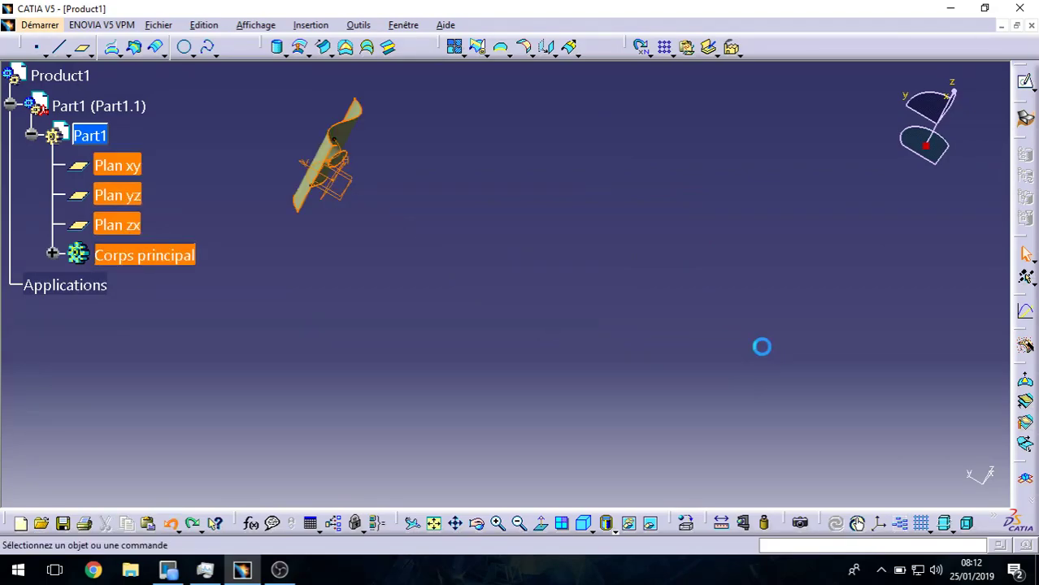
- Create a fill surface closing the upper circular edge of the split cylinder, with no support surface
middle_drag(573, 307, 489, 304)
middle_click(533, 337)
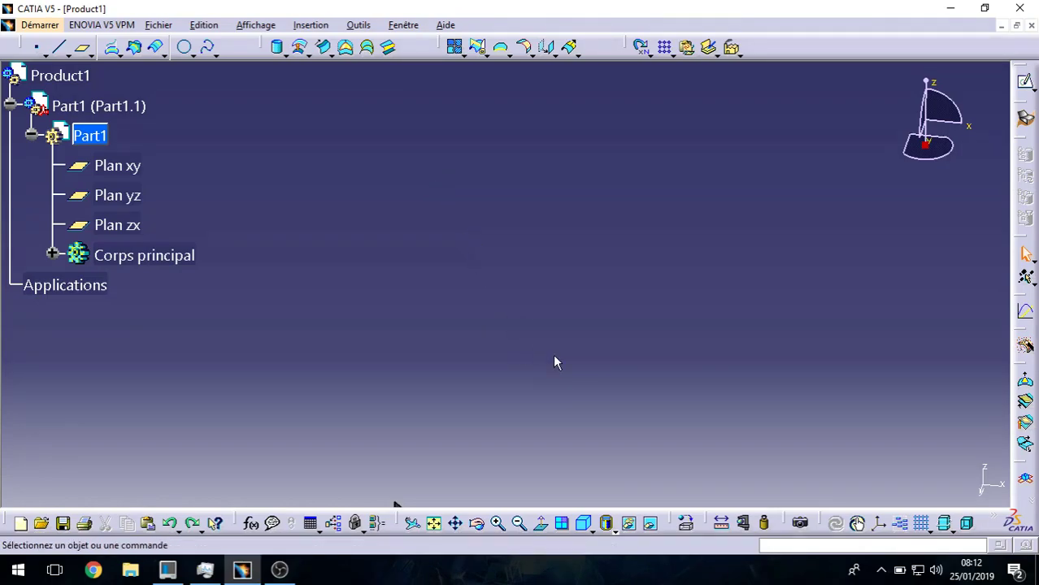
middle_click(540, 354)
middle_click(543, 370)
middle_click(539, 372)
middle_click(534, 374)
mouse_move(540, 379)
middle_down()
mouse_move(538, 390)
mouse_move(494, 348)
mouse_move(489, 385)
mouse_move(461, 208)
mouse_move(528, 323)
mouse_move(512, 292)
mouse_move(522, 382)
middle_up()
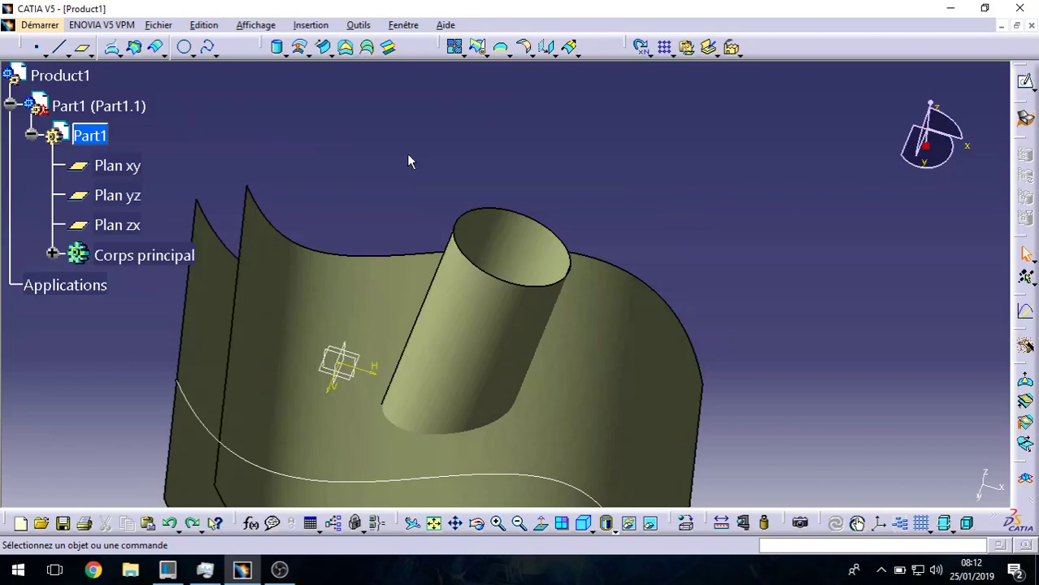
click(346, 49)
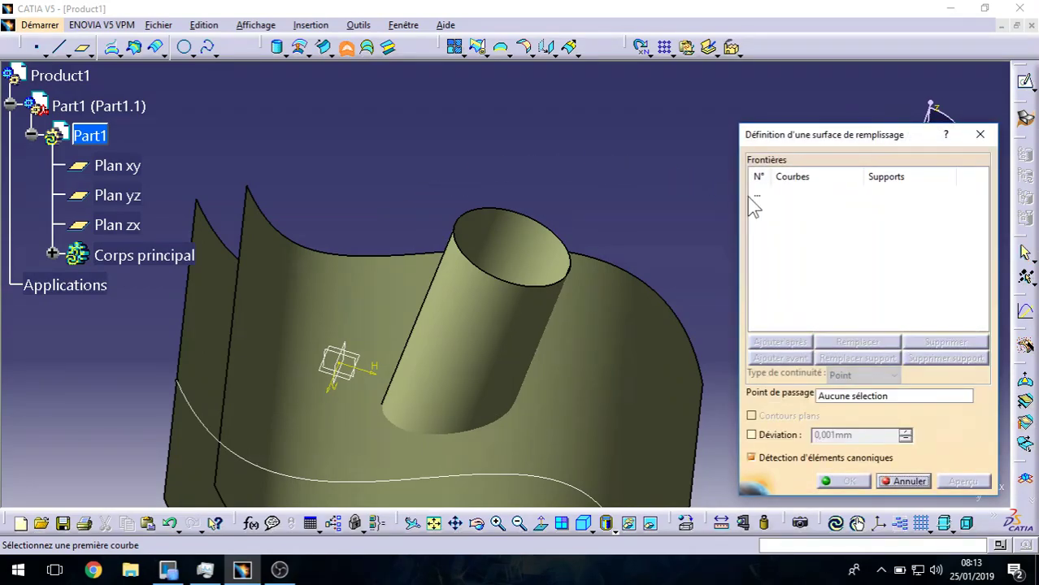
click(547, 290)
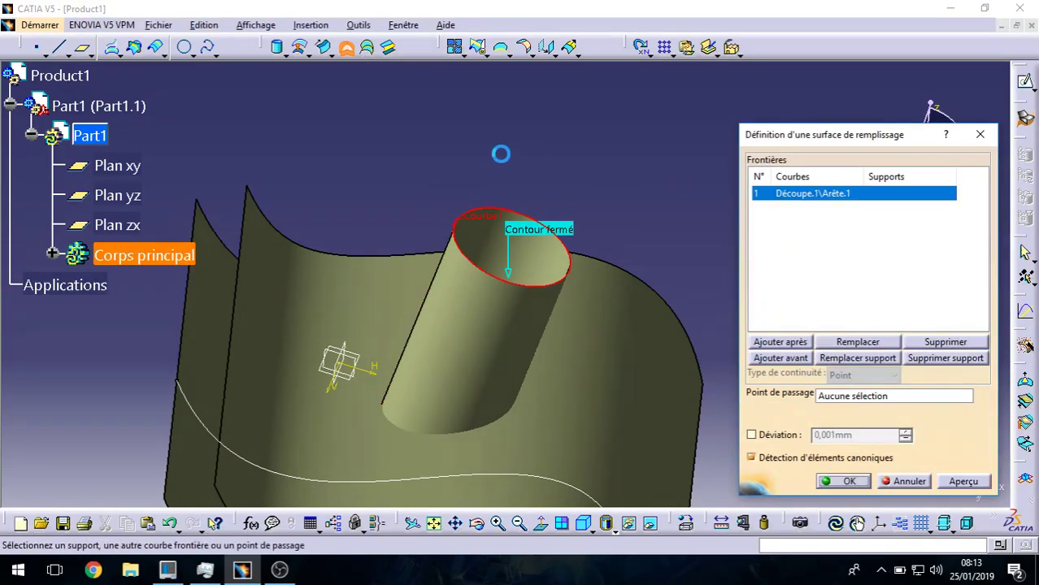
click(963, 481)
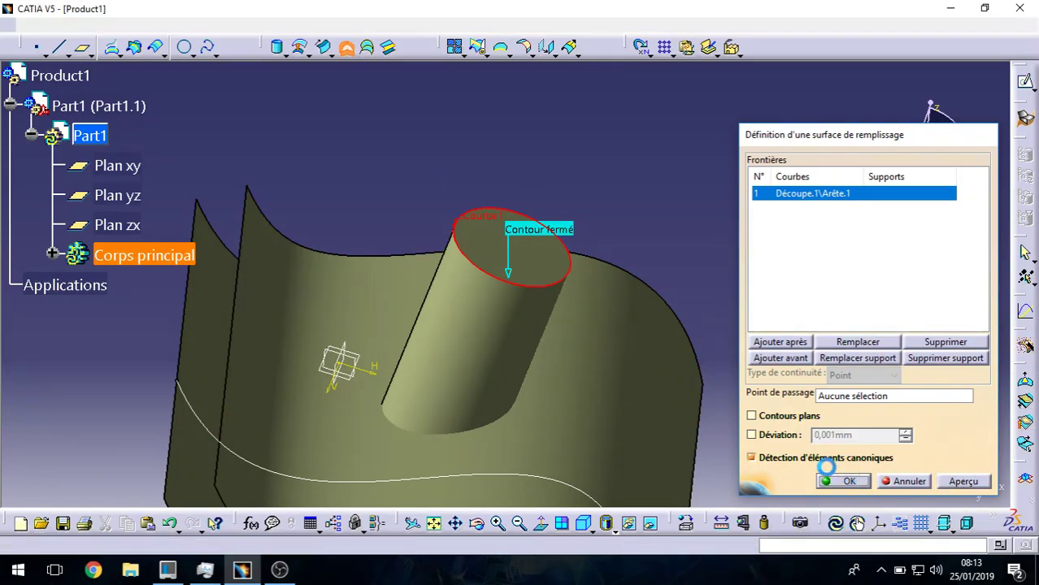
click(842, 481)
- Delete the flat fill surface from the cylinder's upper end
middle_drag(432, 316, 529, 302)
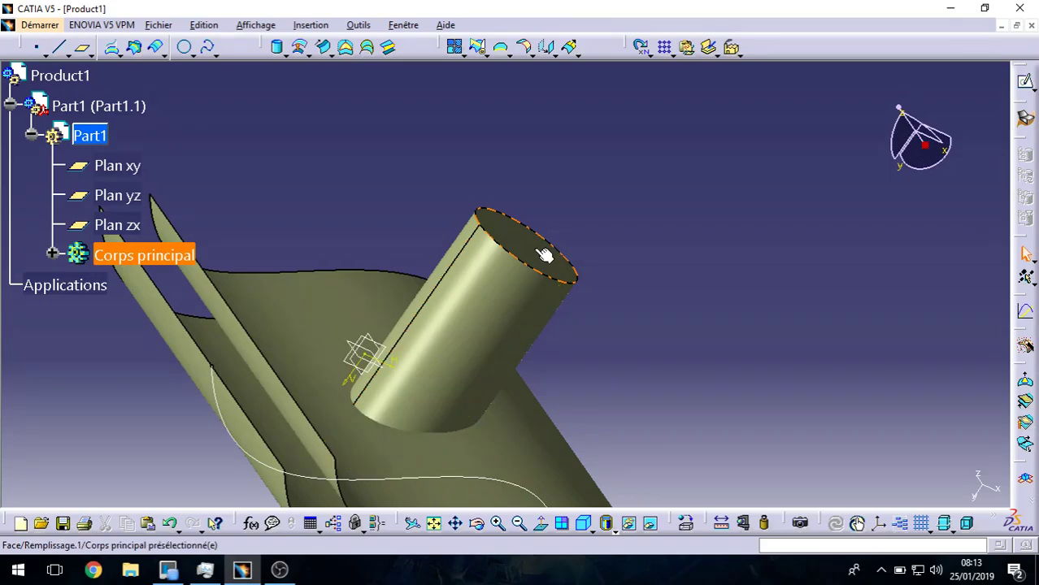
middle_drag(567, 282, 476, 339)
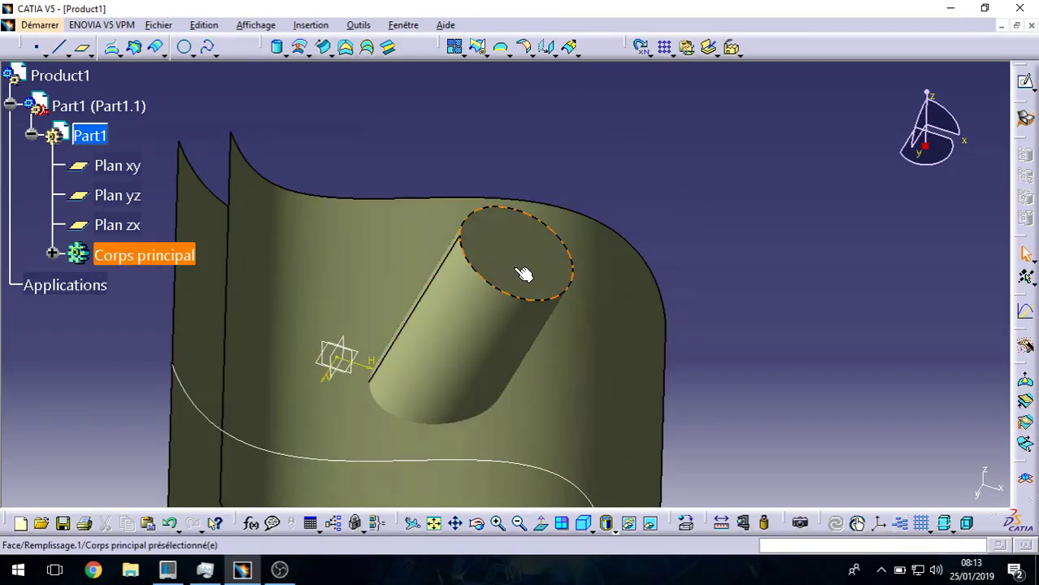
key(Delete)
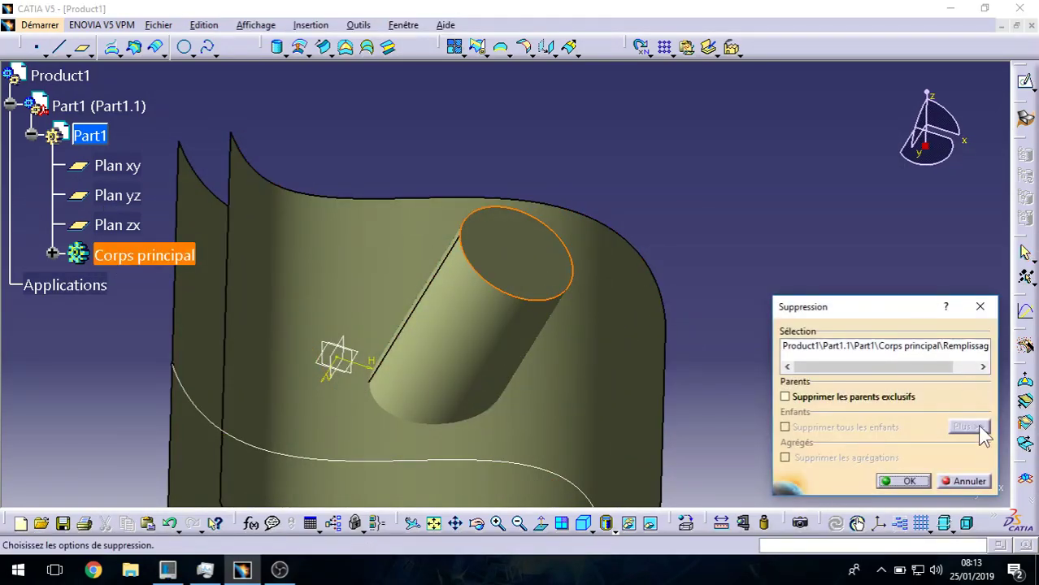
click(905, 481)
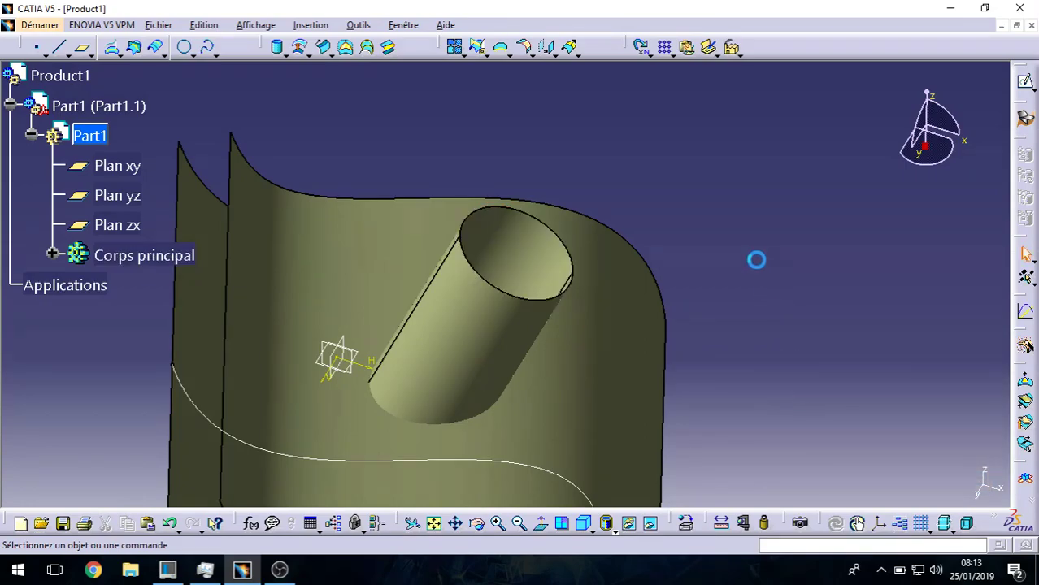
- Preview a fill surface on the cylinder's upper edge with the cylinder as support and Tangence continuity, without creating it
click(345, 46)
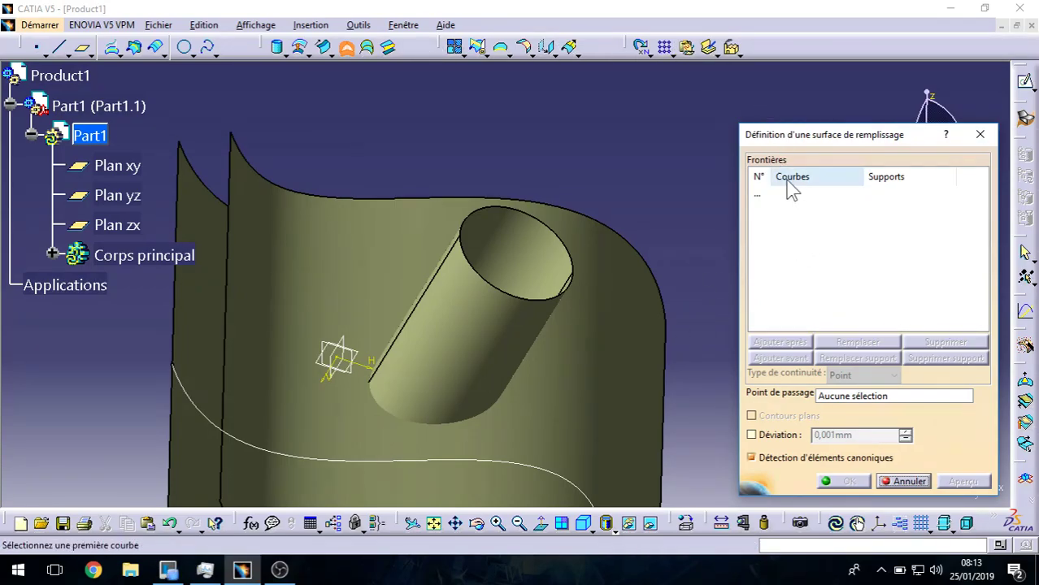
click(514, 295)
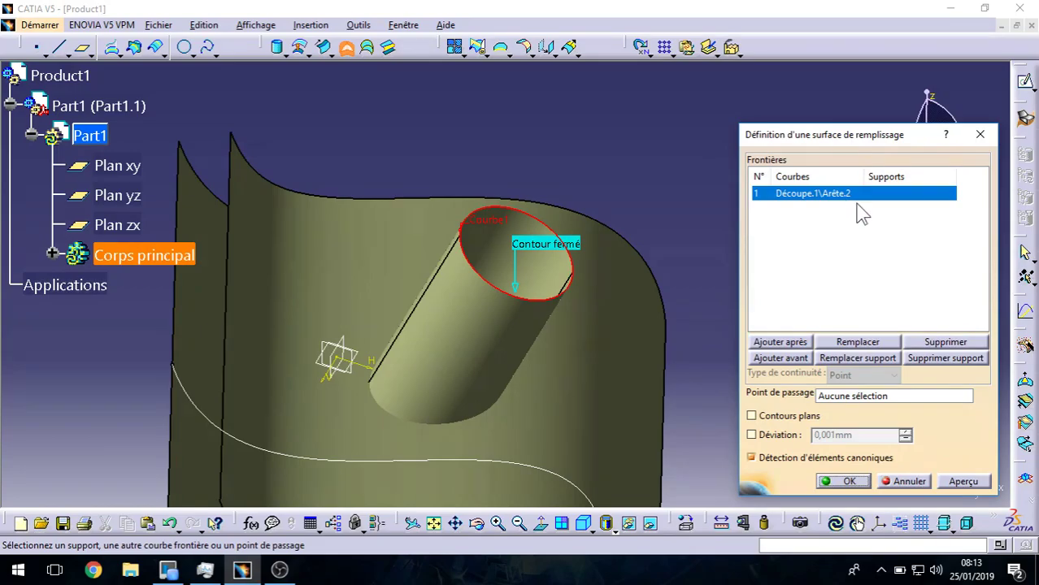
click(488, 345)
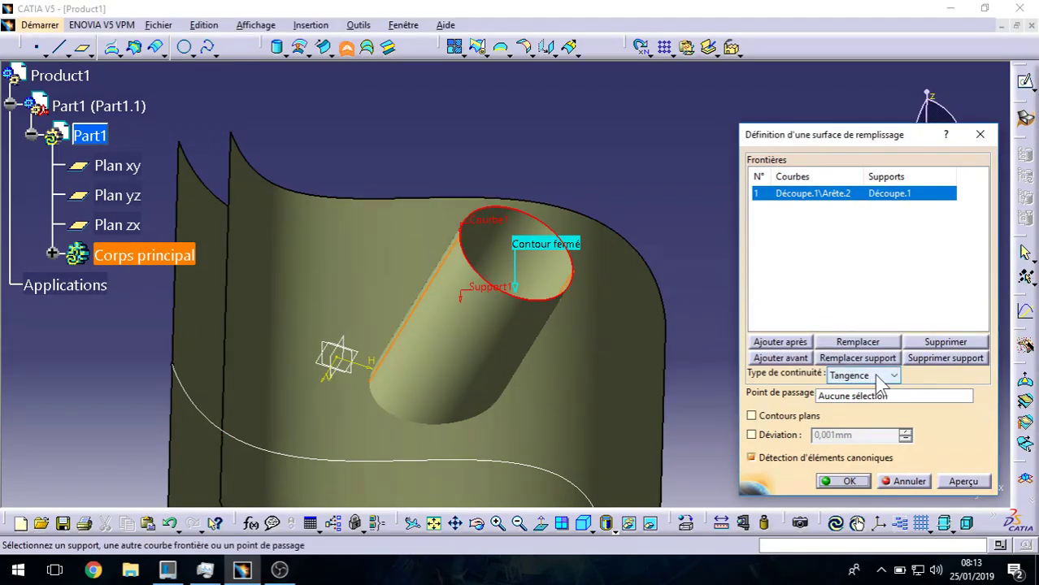
middle_drag(608, 394, 488, 256)
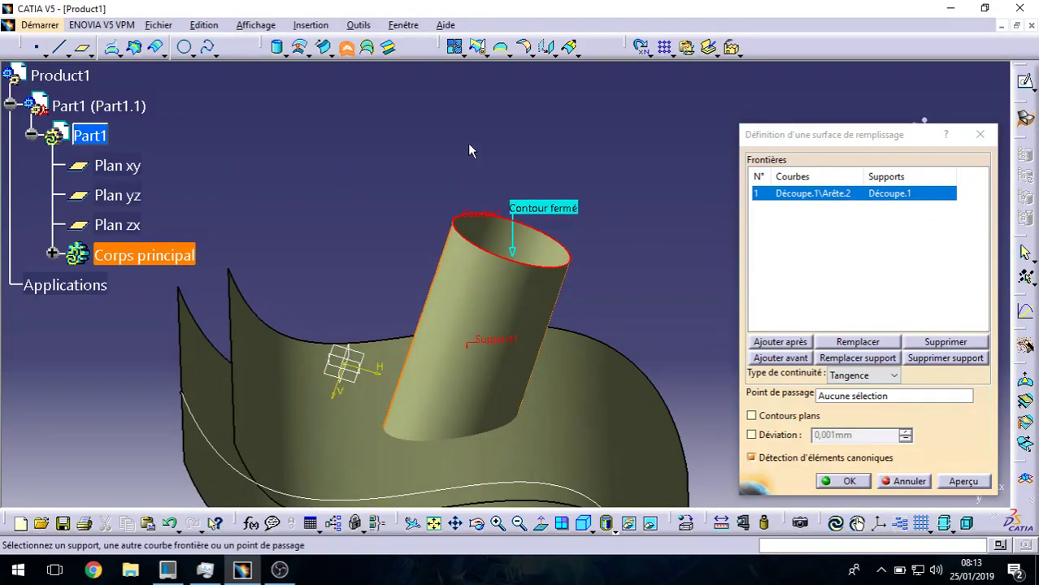
click(963, 481)
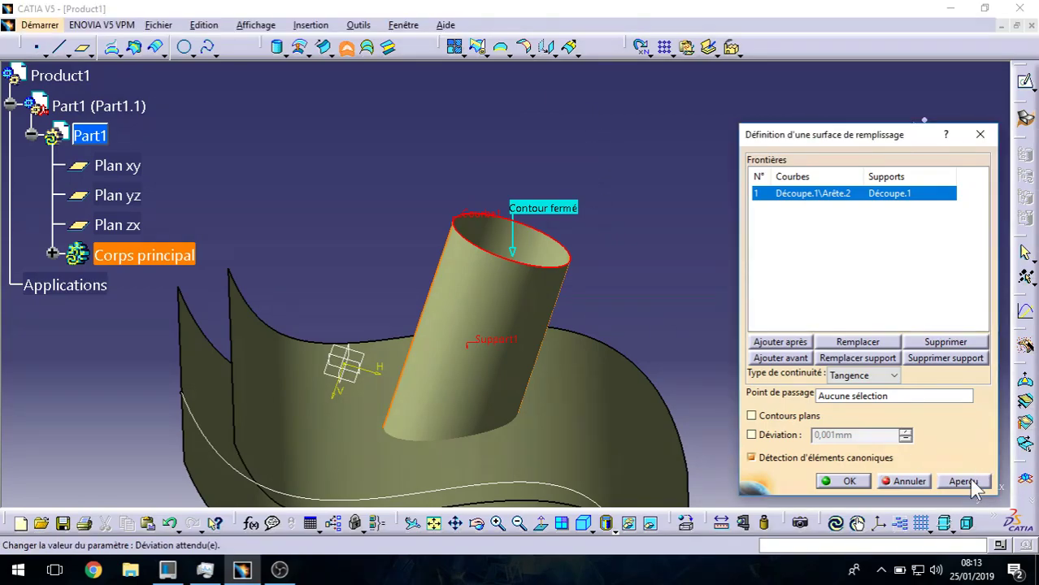
middle_drag(463, 266, 465, 231)
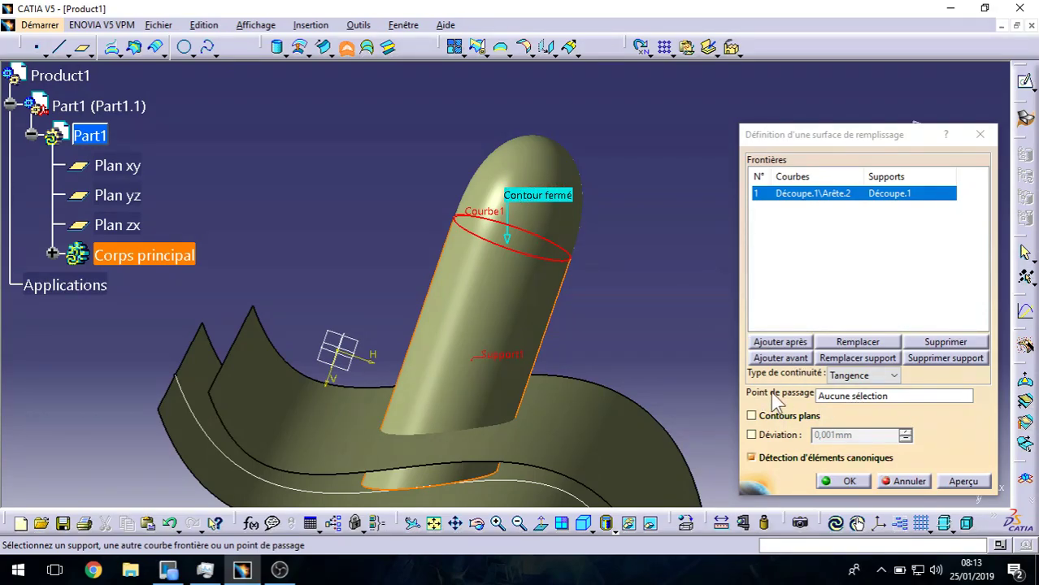
mouse_move(524, 200)
middle_down()
mouse_move(547, 264)
mouse_move(517, 203)
middle_up()
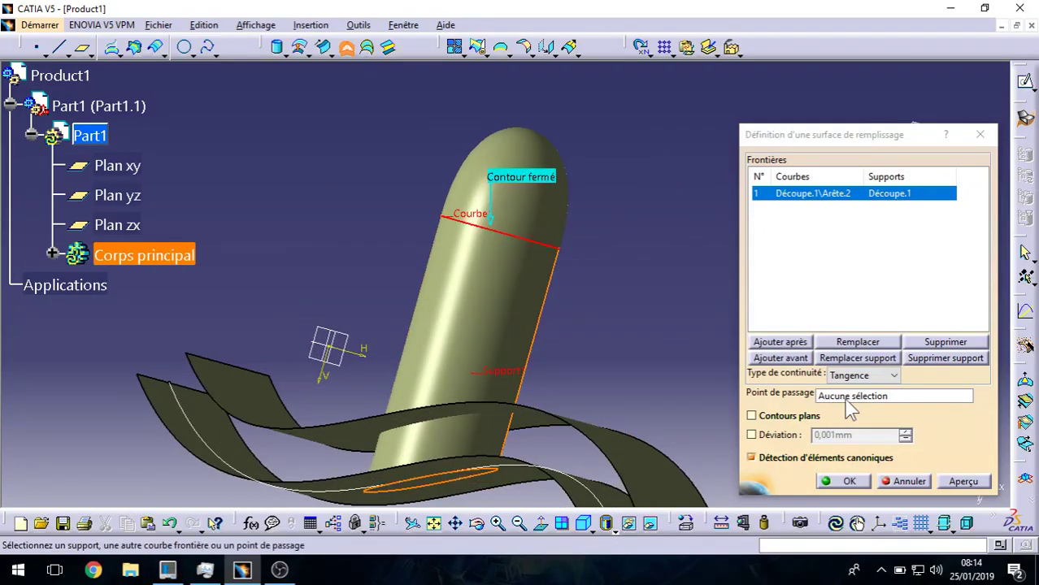
click(901, 480)
- Create a circle-centre point from the cylinder's upper circular edge
middle_drag(680, 293, 592, 302)
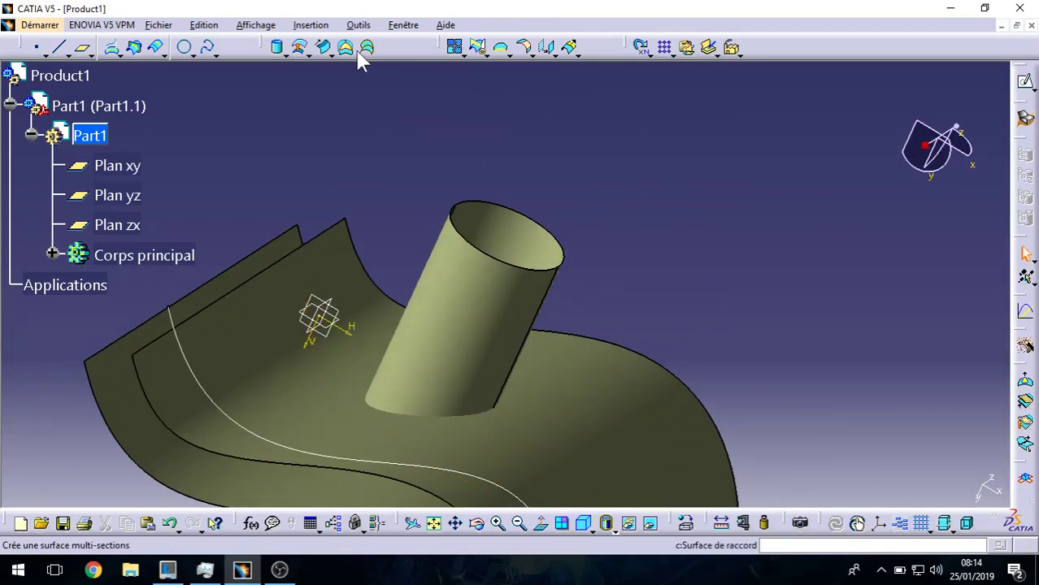
click(36, 46)
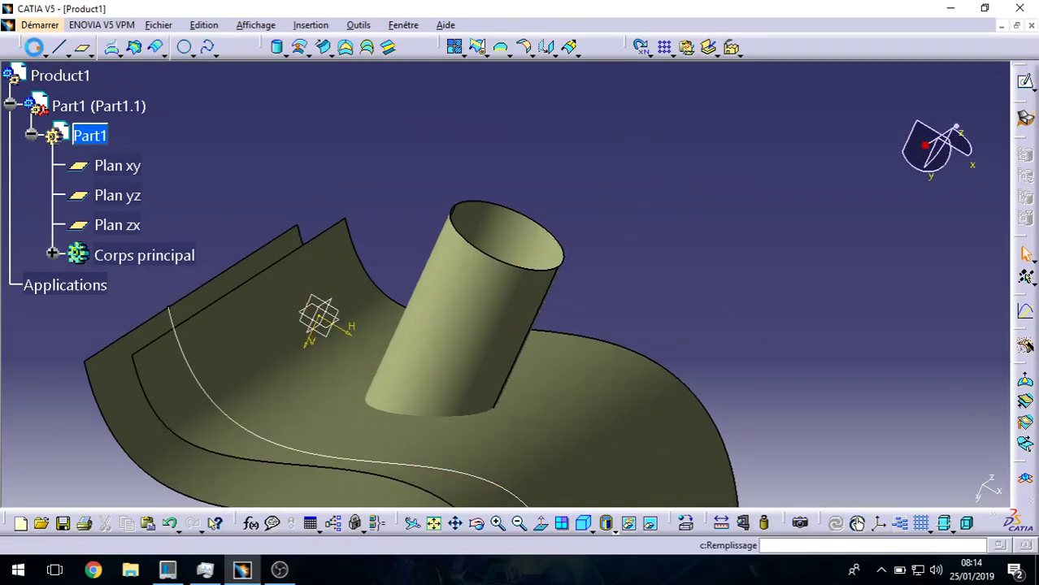
click(535, 274)
click(944, 239)
click(927, 300)
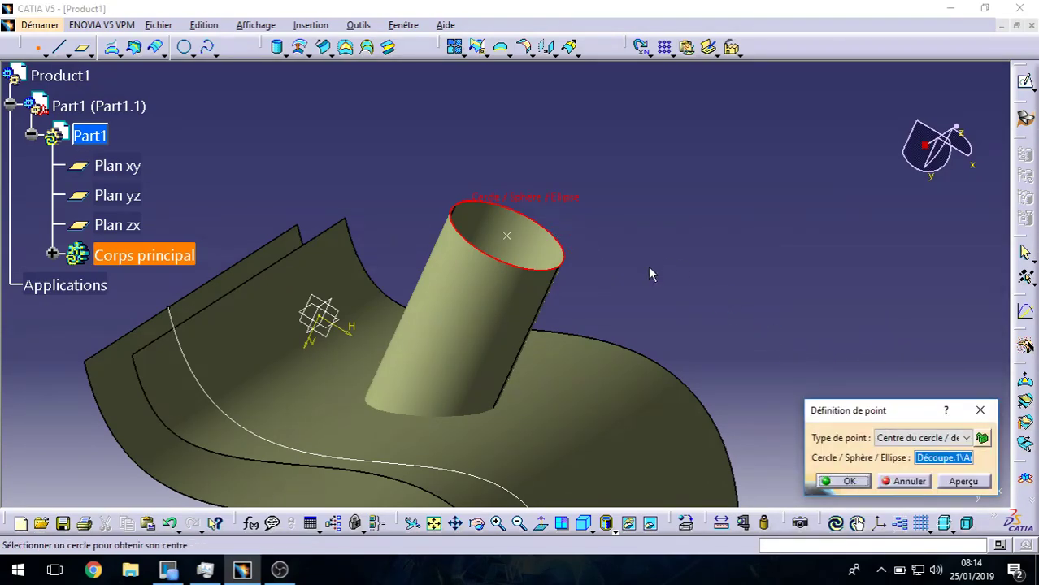
click(843, 481)
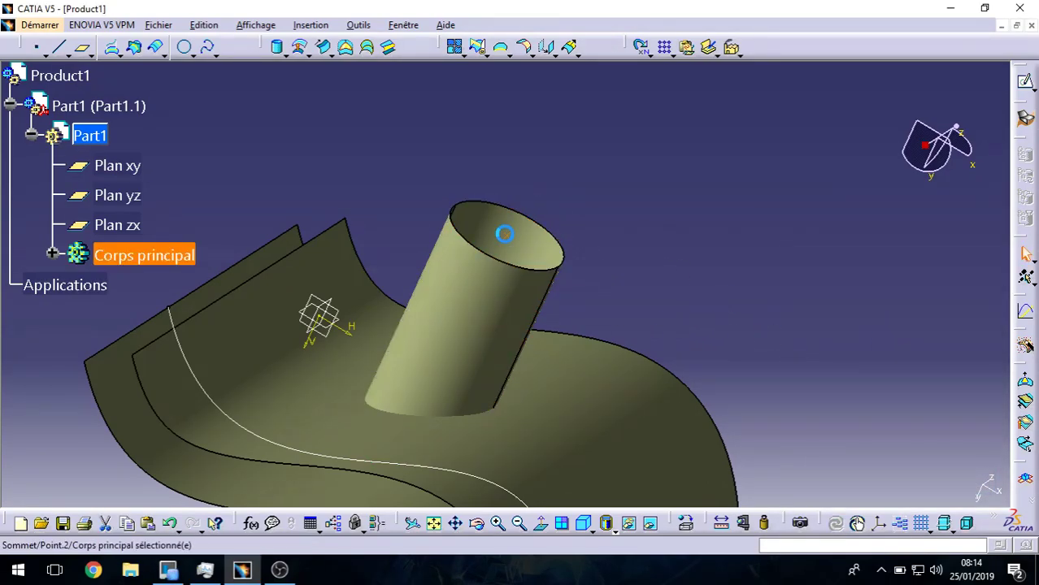
- Create a coordinates point referenced to the rim's centre point, offset a little over 17 mm in negative Y, beyond the cylinder's open end
click(41, 48)
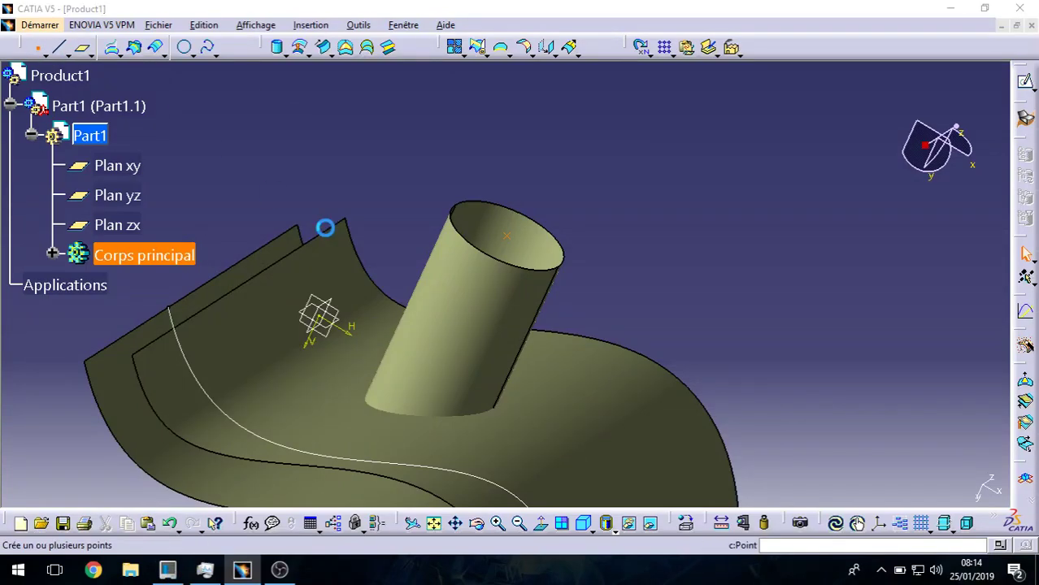
middle_drag(533, 348, 573, 288)
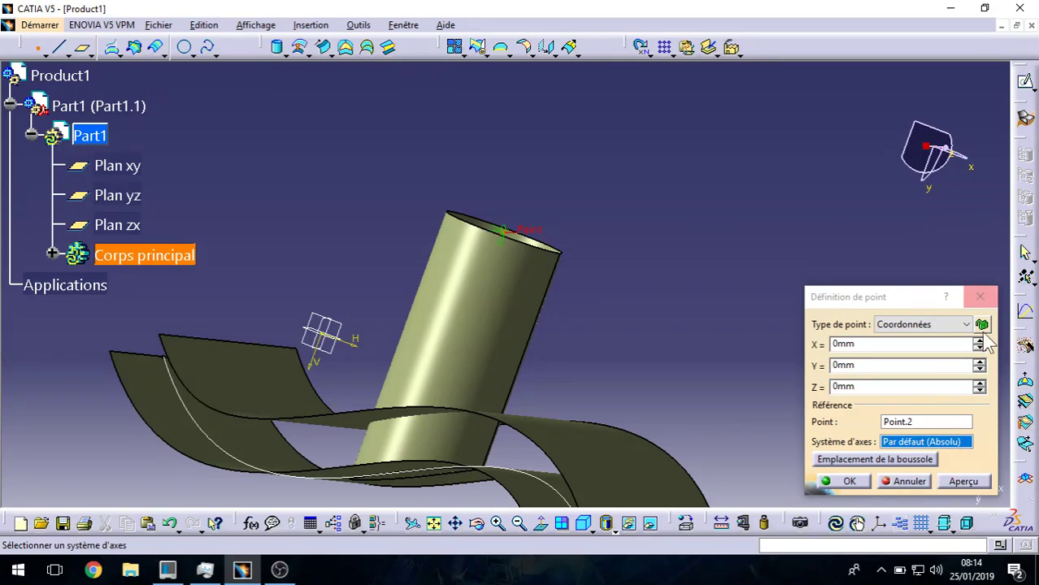
click(981, 370)
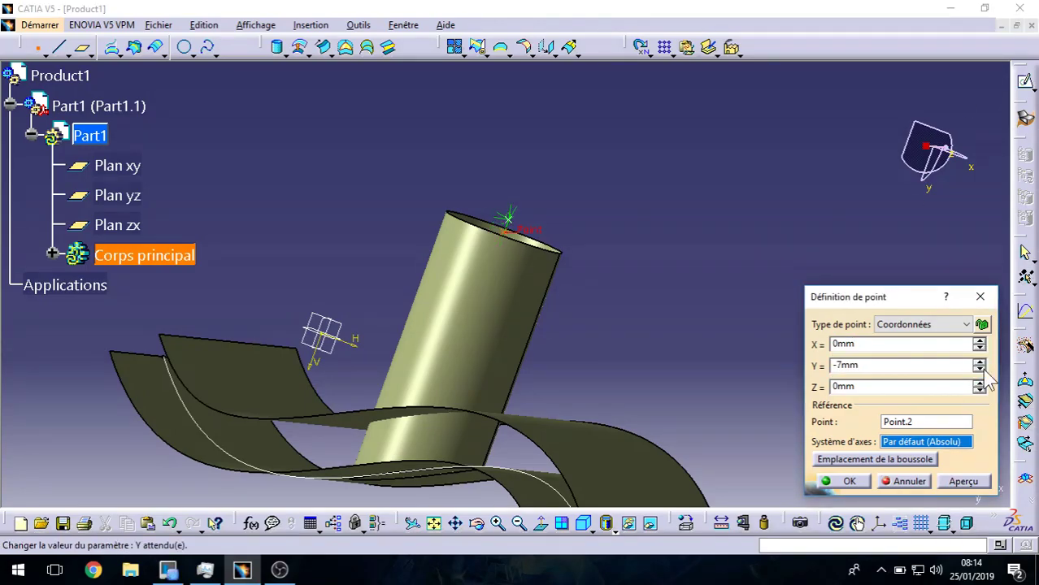
click(981, 370)
click(980, 370)
click(980, 370)
click(980, 370)
click(980, 370)
click(981, 370)
click(981, 369)
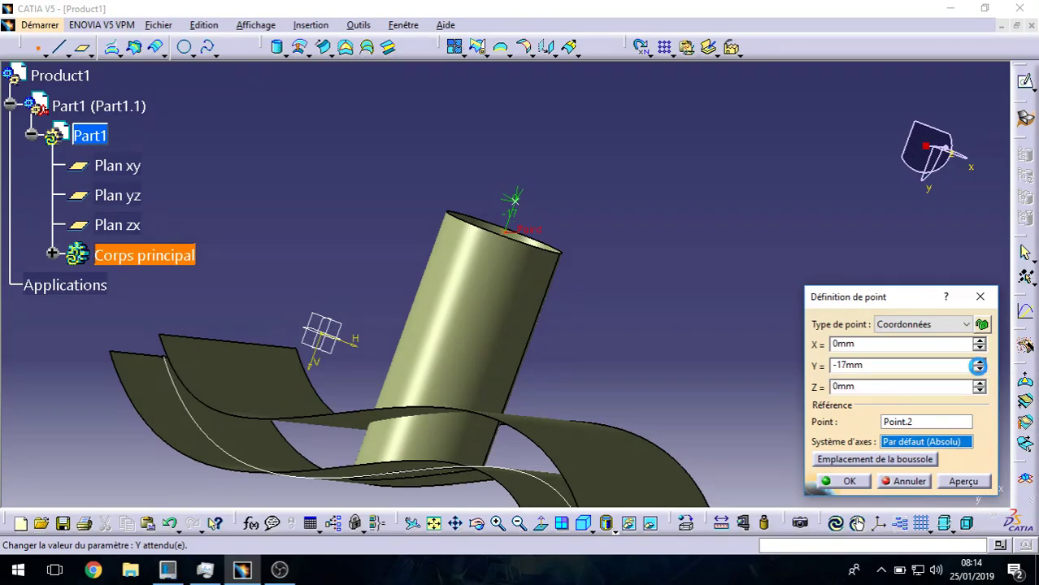
click(980, 370)
click(844, 483)
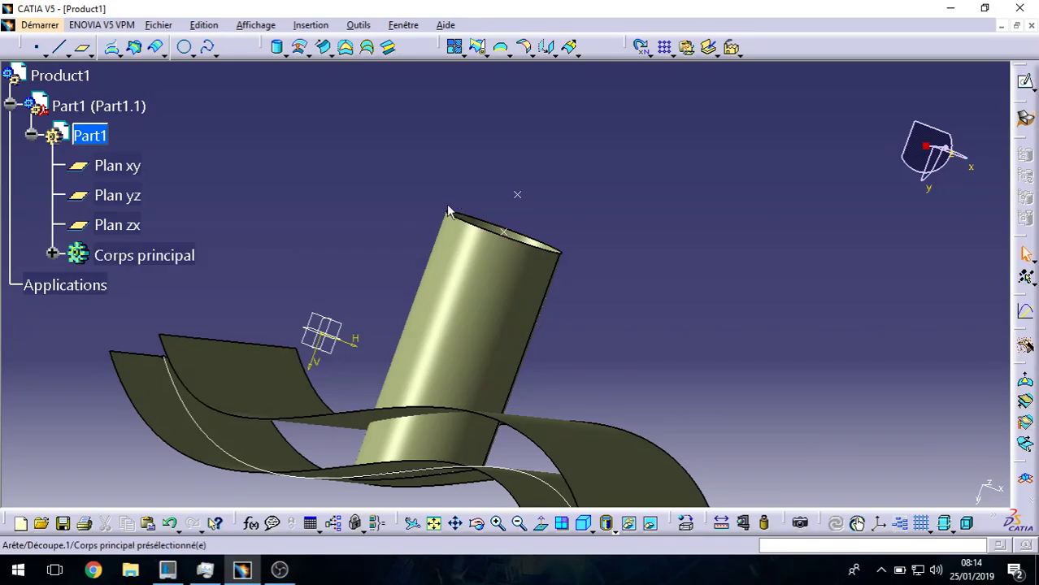
- Create a fill surface on the cylinder's upper edge, supported by the cylinder with Tangence continuity and passing through the offset point
click(347, 47)
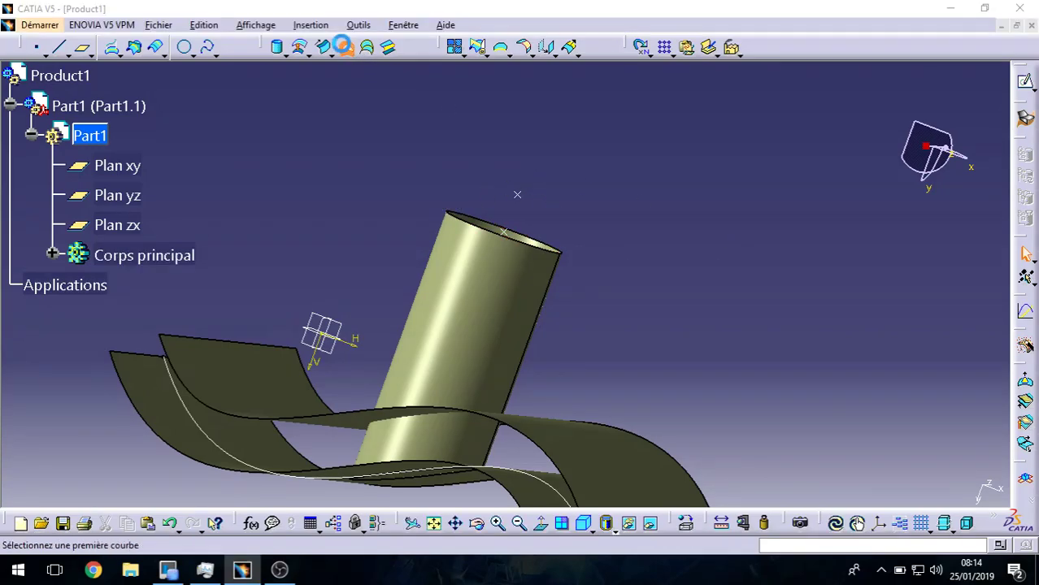
middle_drag(640, 174, 532, 268)
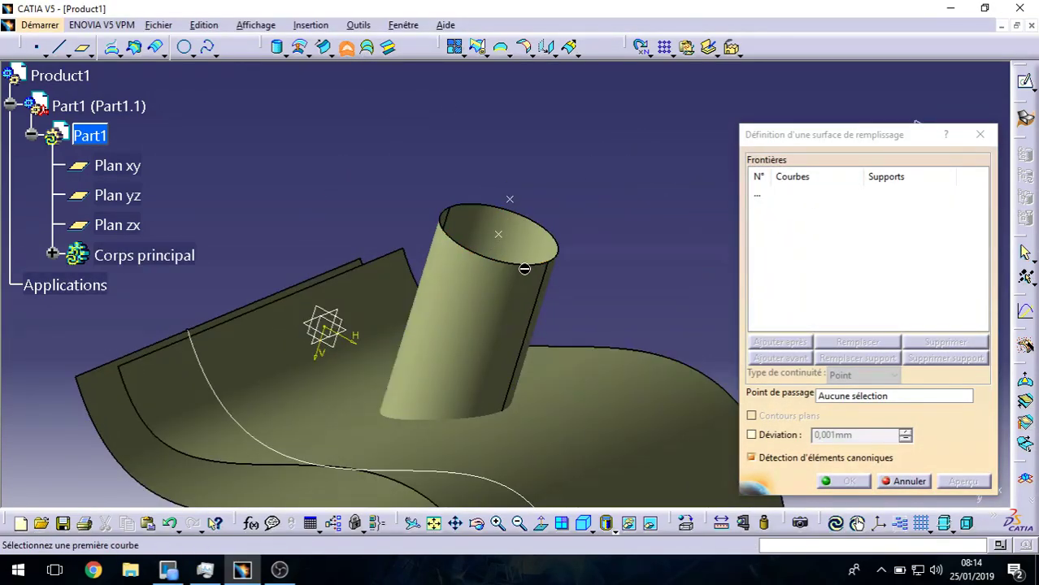
click(530, 271)
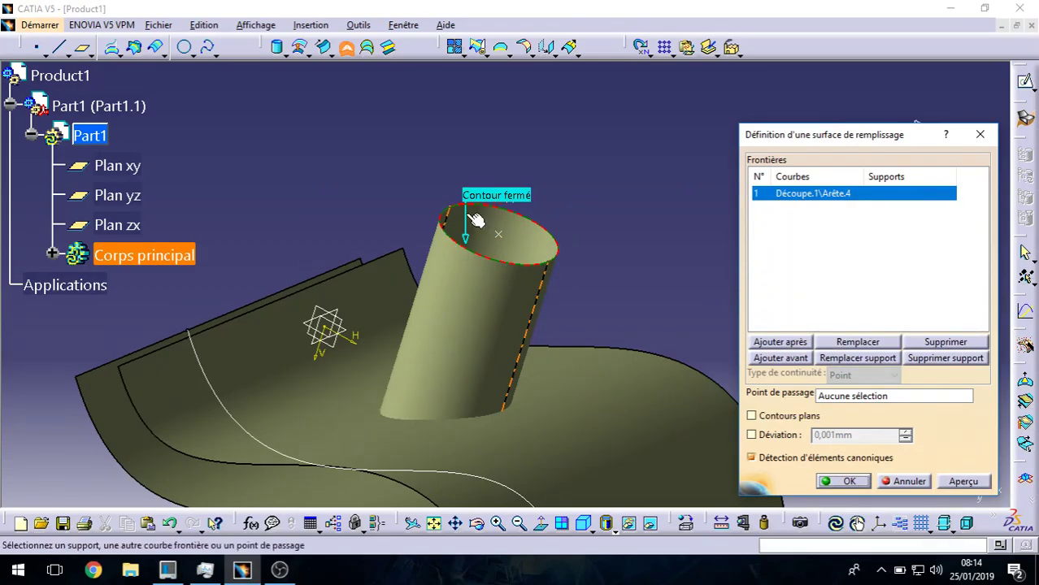
click(462, 336)
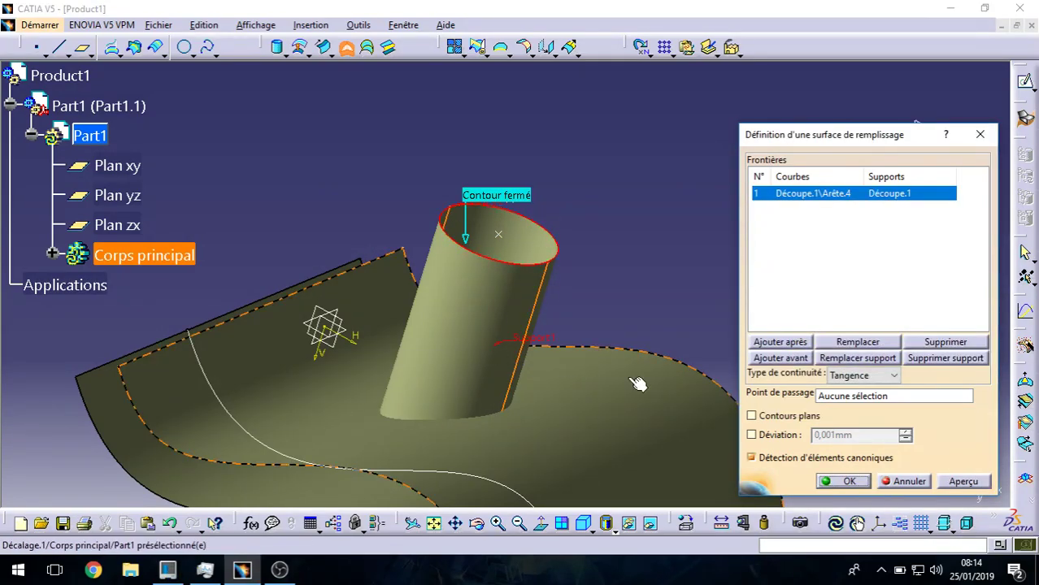
middle_drag(678, 365, 804, 326)
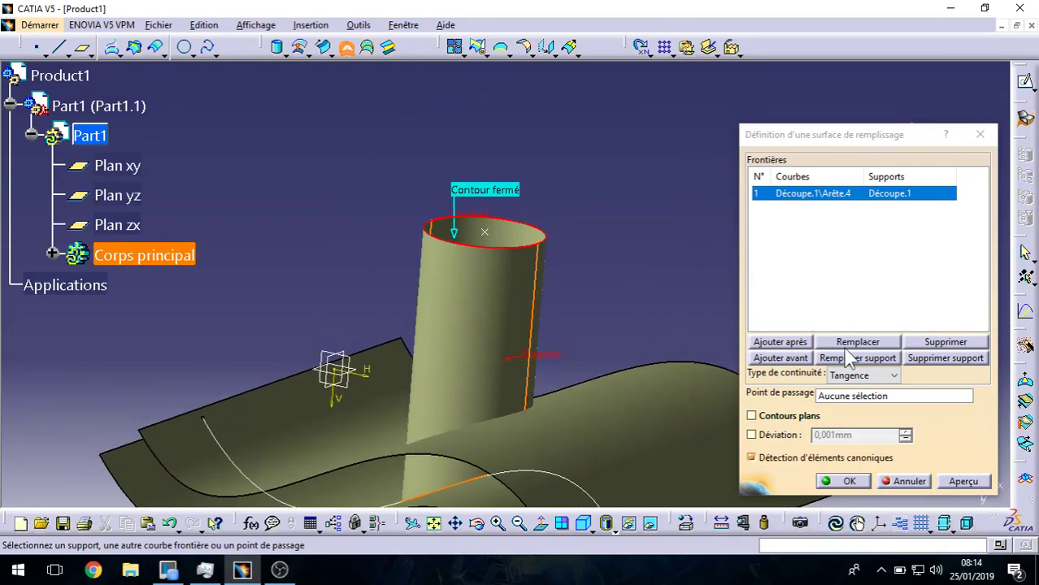
click(862, 399)
middle_drag(658, 348, 608, 310)
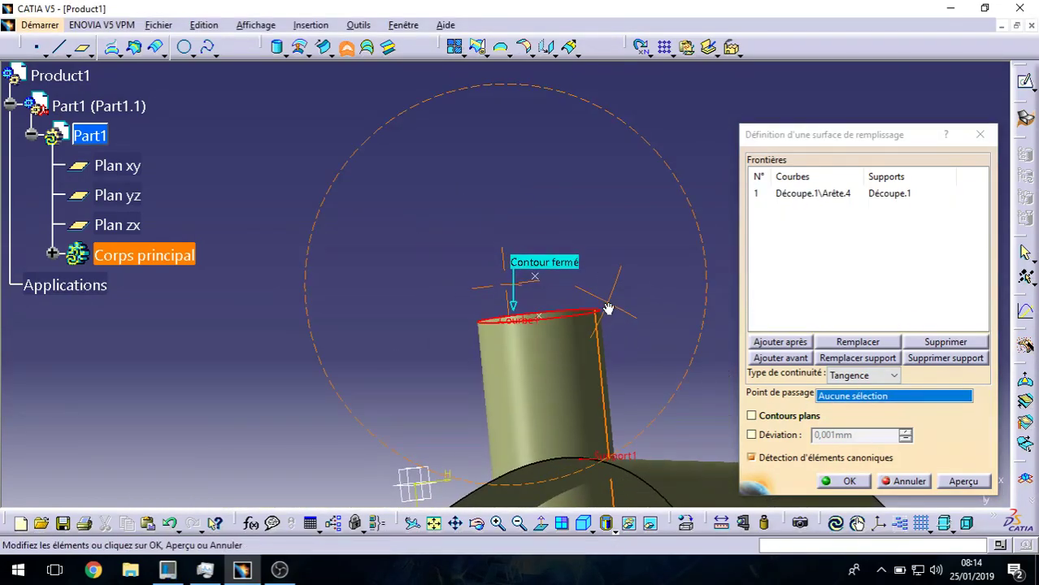
click(537, 277)
click(976, 481)
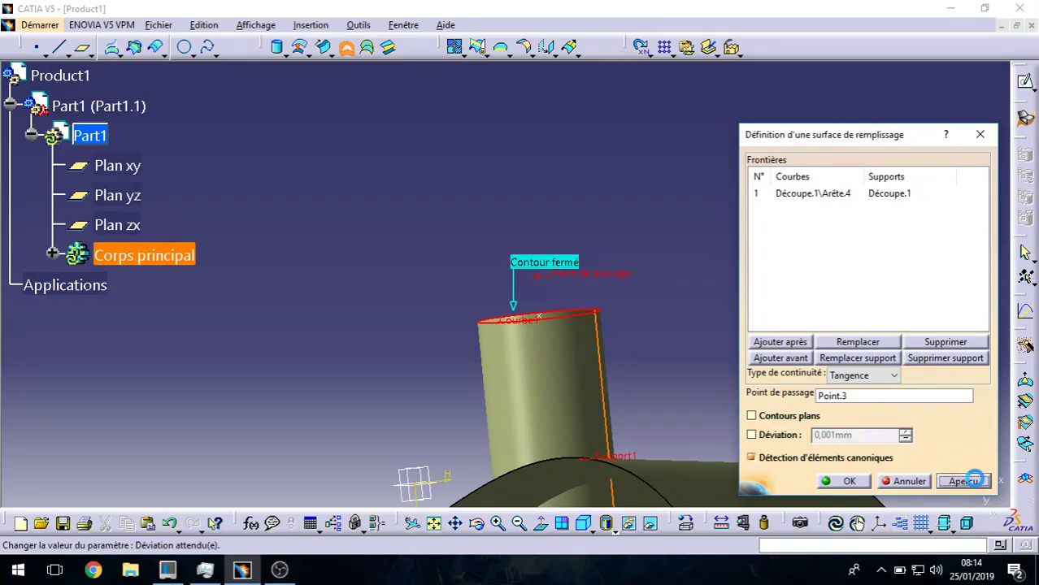
middle_drag(523, 253, 491, 324)
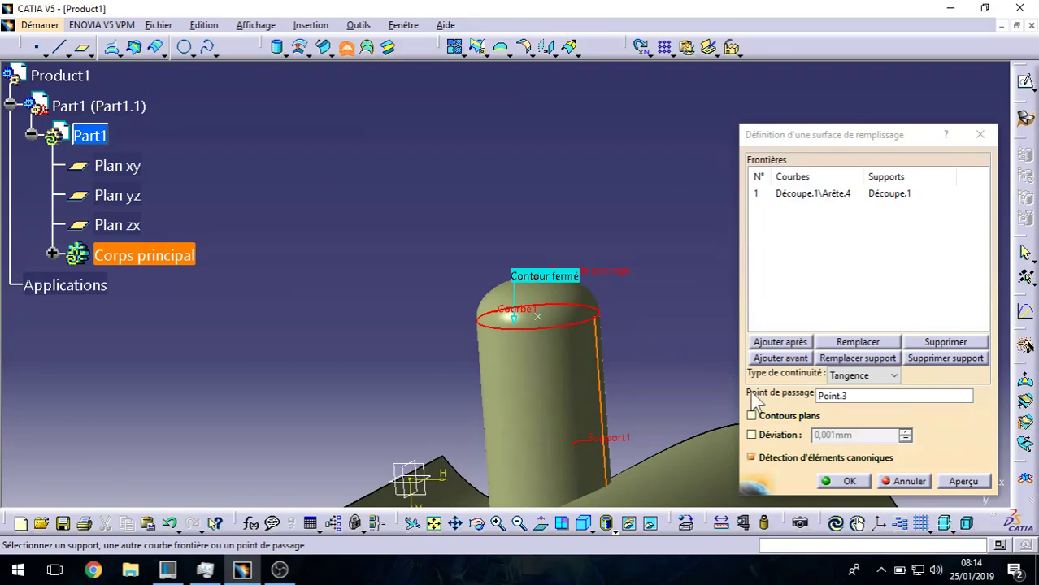
click(838, 481)
- Open the multi-sections surface definition to examine its section, guide, coupling and limit settings, and close it without creating anything
middle_drag(671, 298, 590, 325)
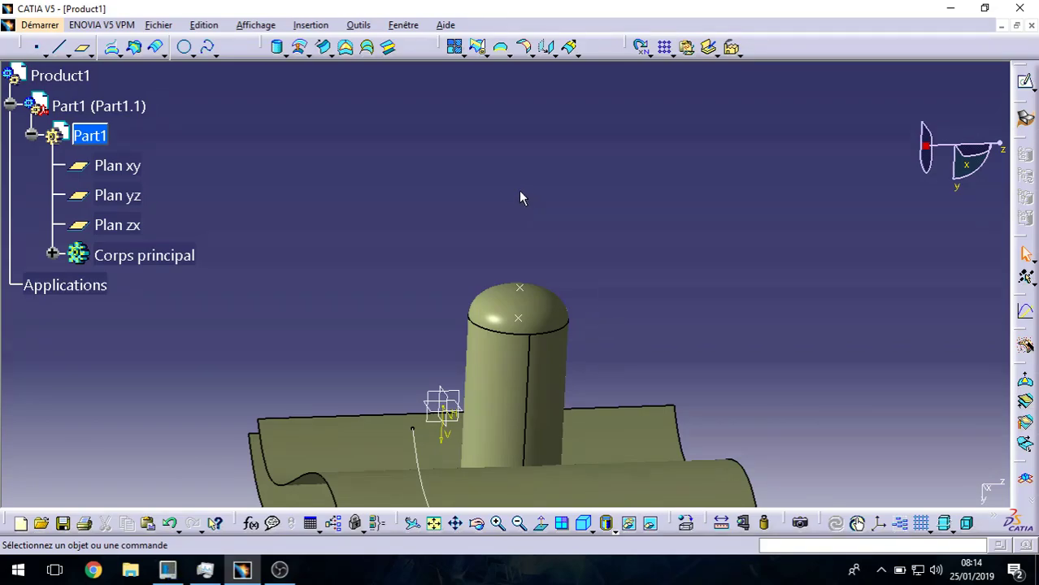
click(367, 50)
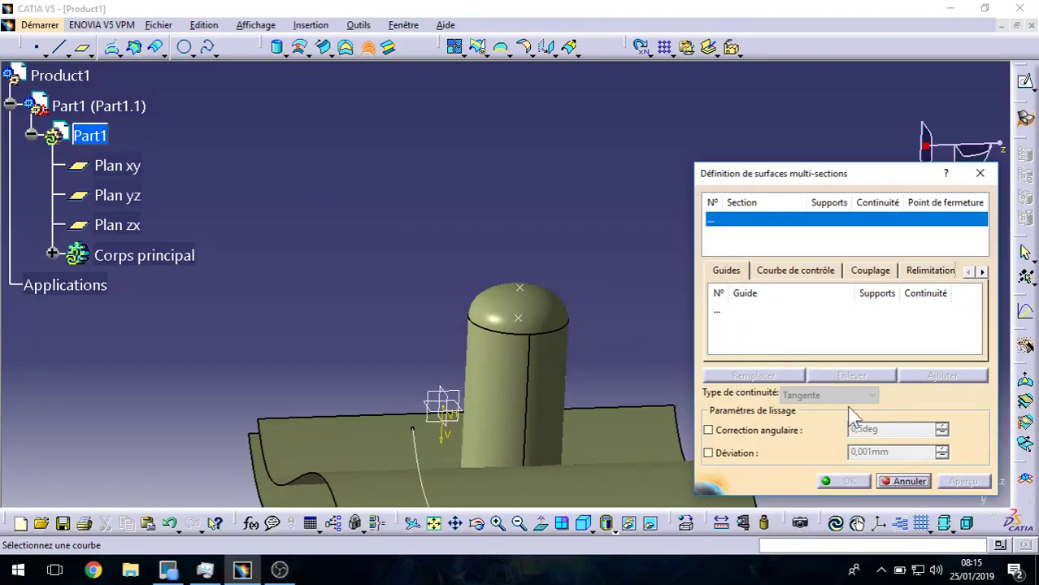
click(898, 482)
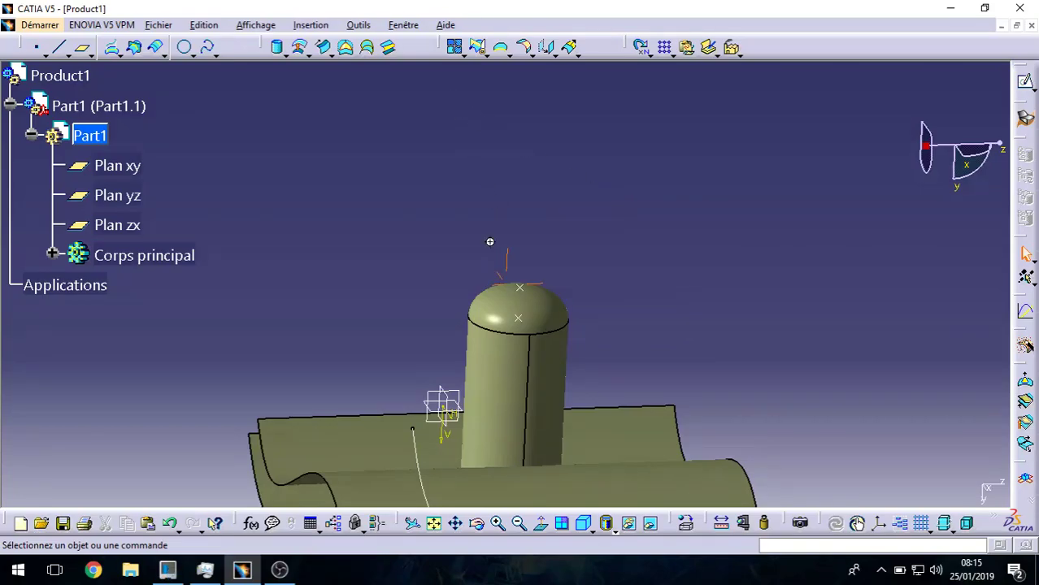
- Set up and preview a blend surface between the upper straight edges of the offset and extruded surfaces, using each surface as its edge's support with Tangence continuity
middle_drag(490, 244, 495, 156)
middle_drag(359, 197, 466, 227)
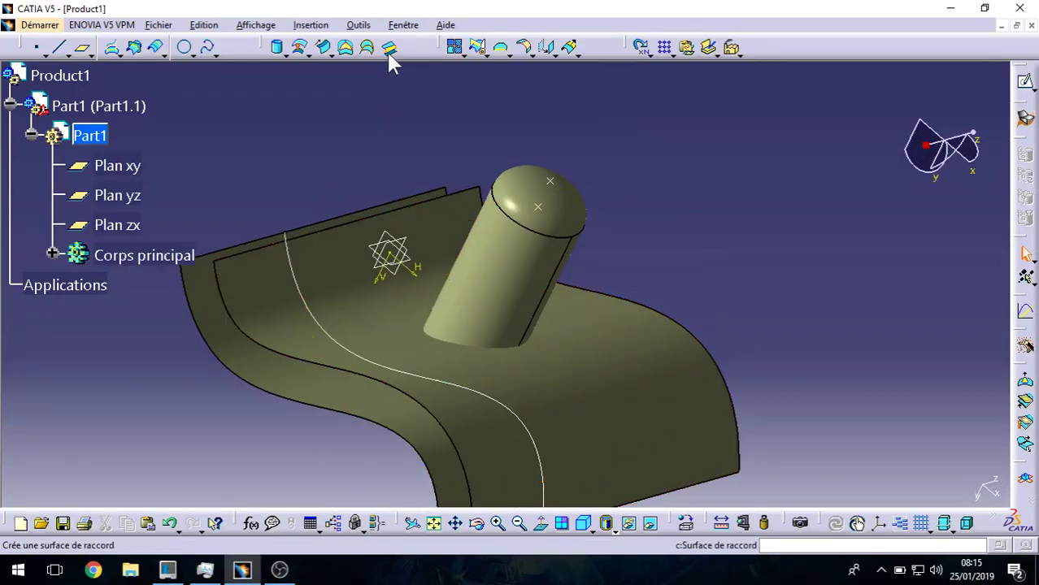
middle_drag(382, 173, 561, 313)
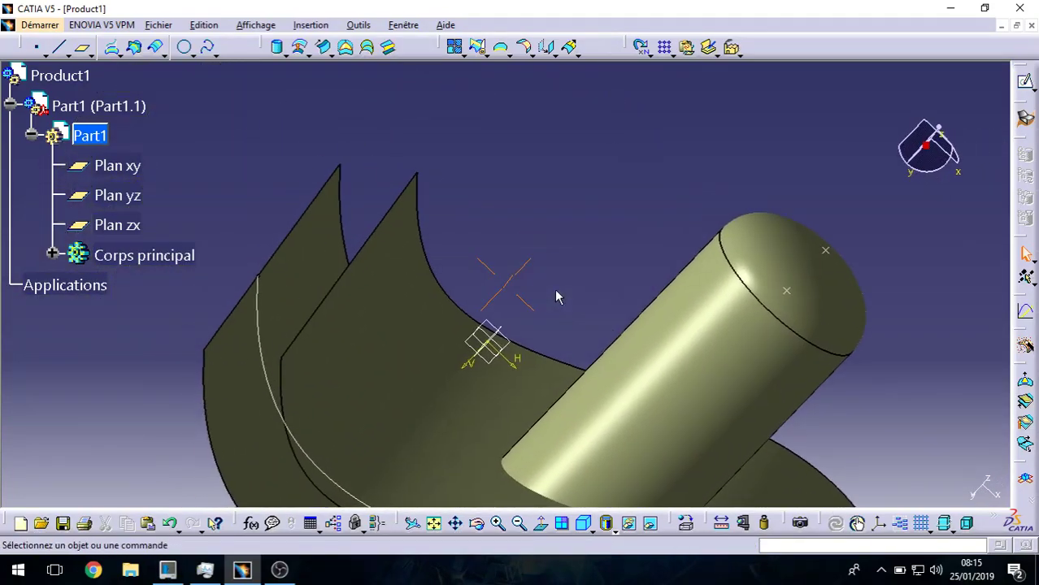
click(390, 49)
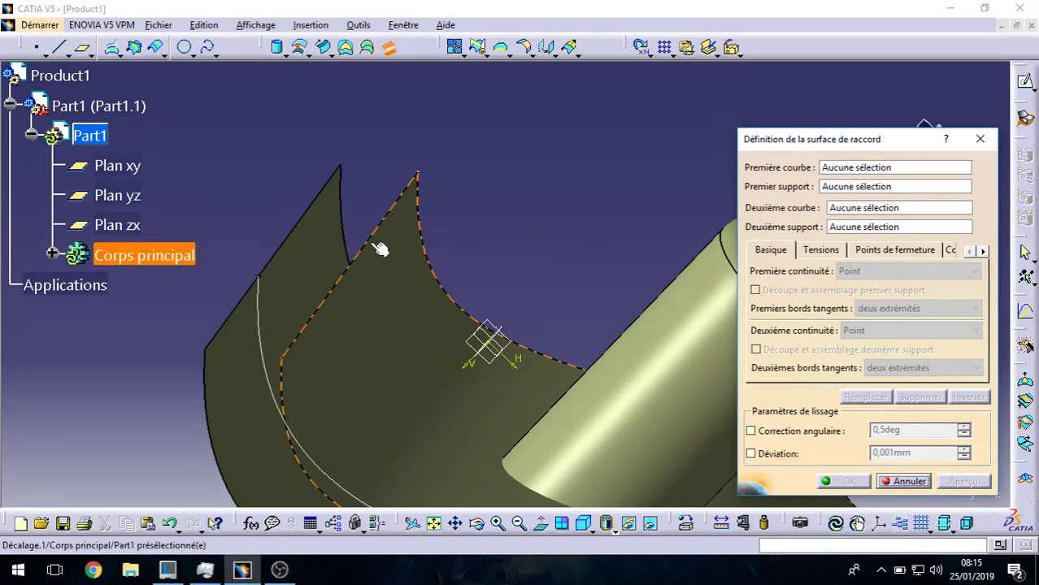
click(357, 282)
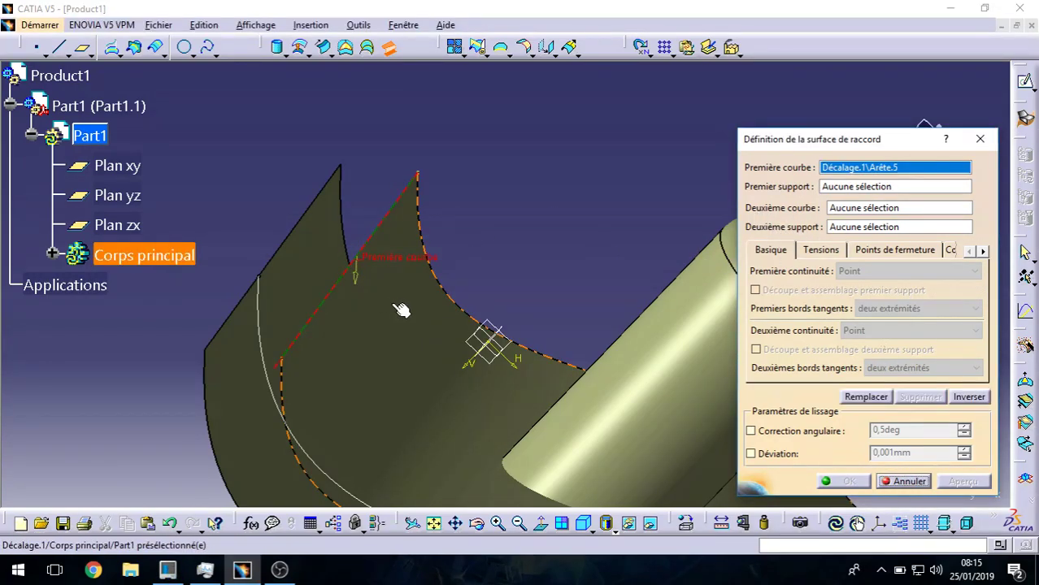
click(392, 293)
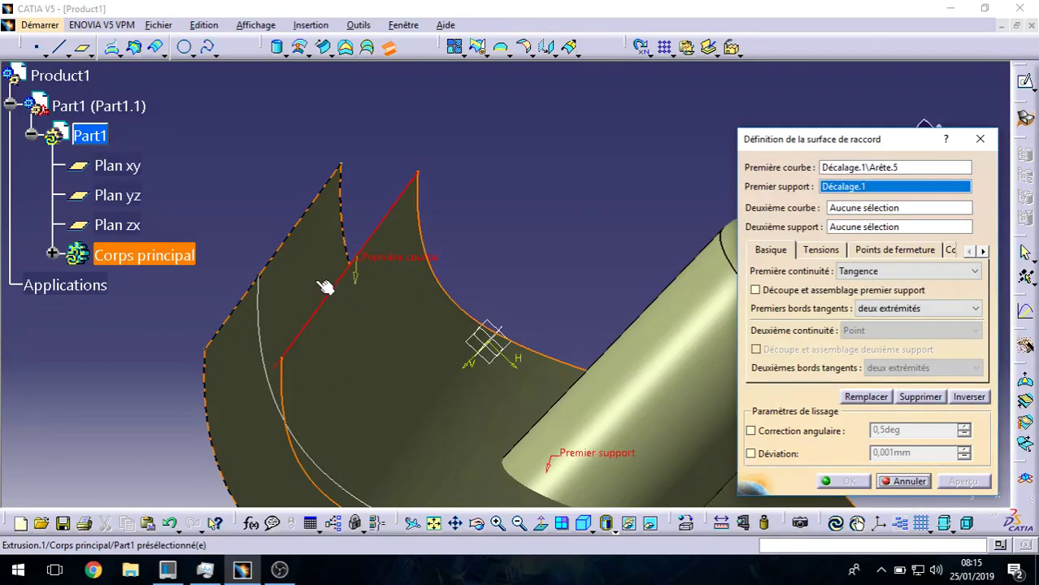
click(290, 249)
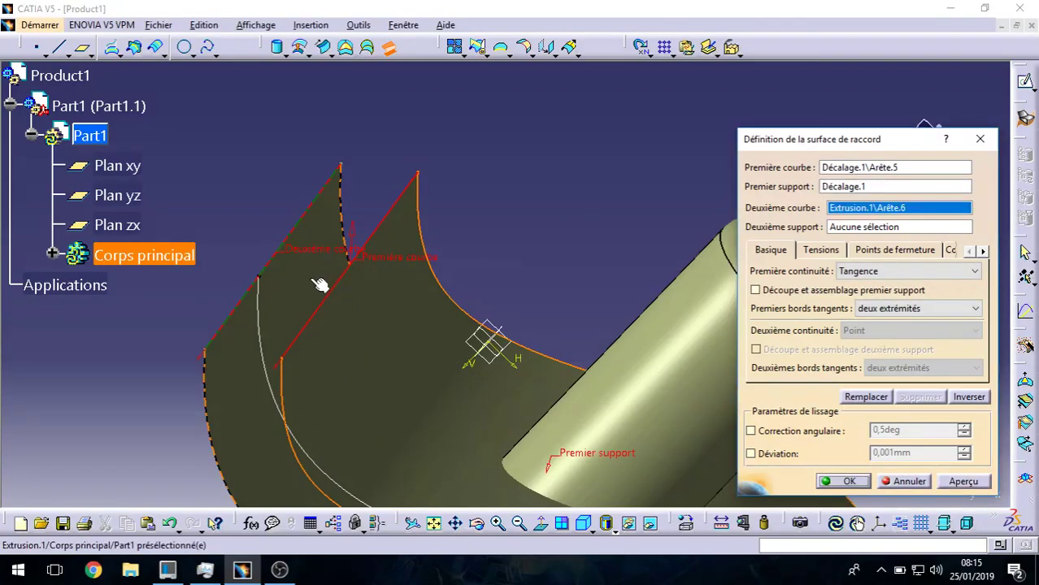
click(301, 276)
click(277, 236)
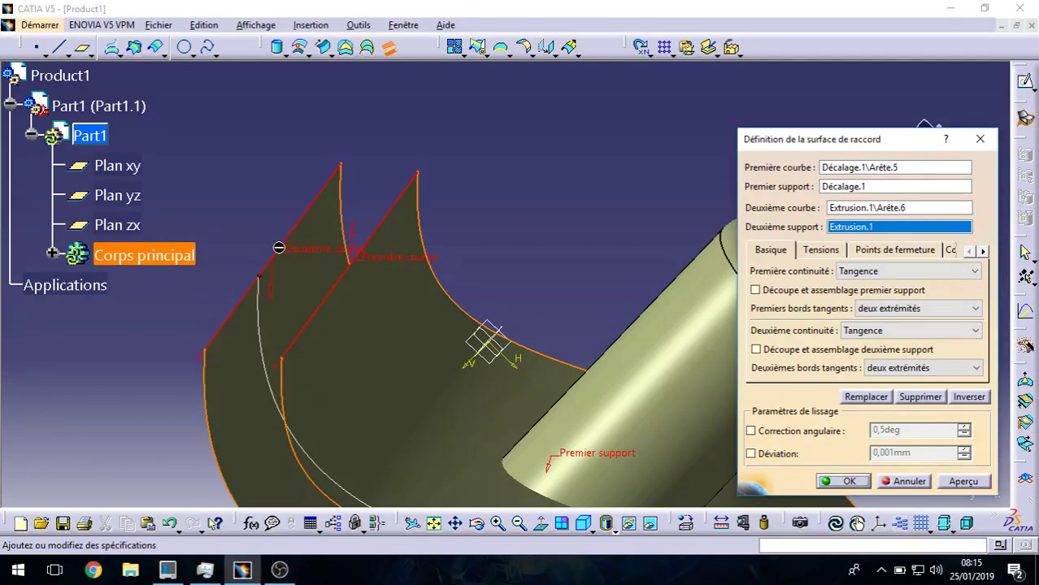
click(964, 482)
- Try reversed tangency directions at the two blend edges, previewing the variants, and create the blend arching outward over the gap
middle_drag(241, 365, 412, 260)
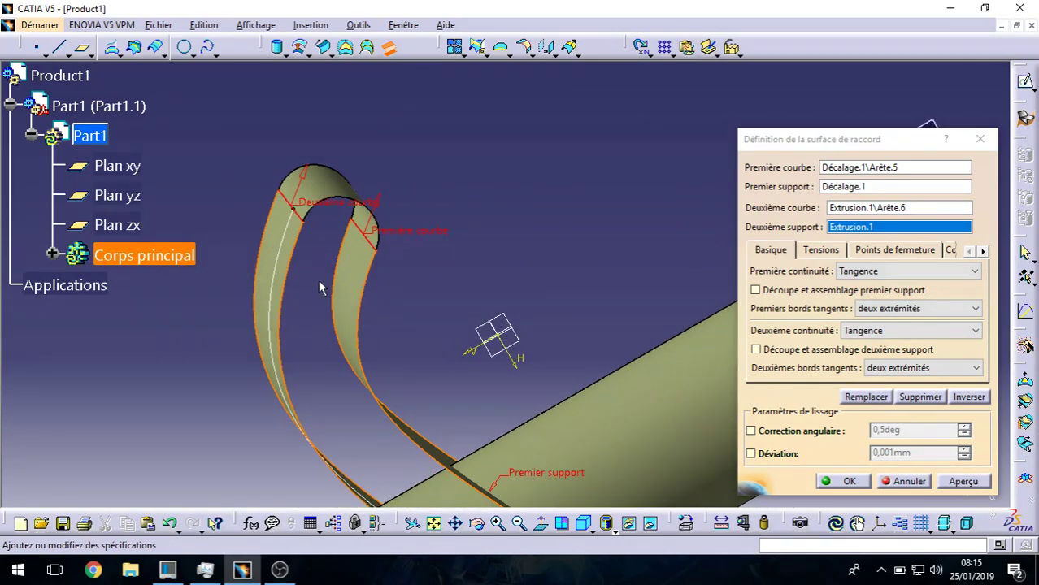
click(306, 174)
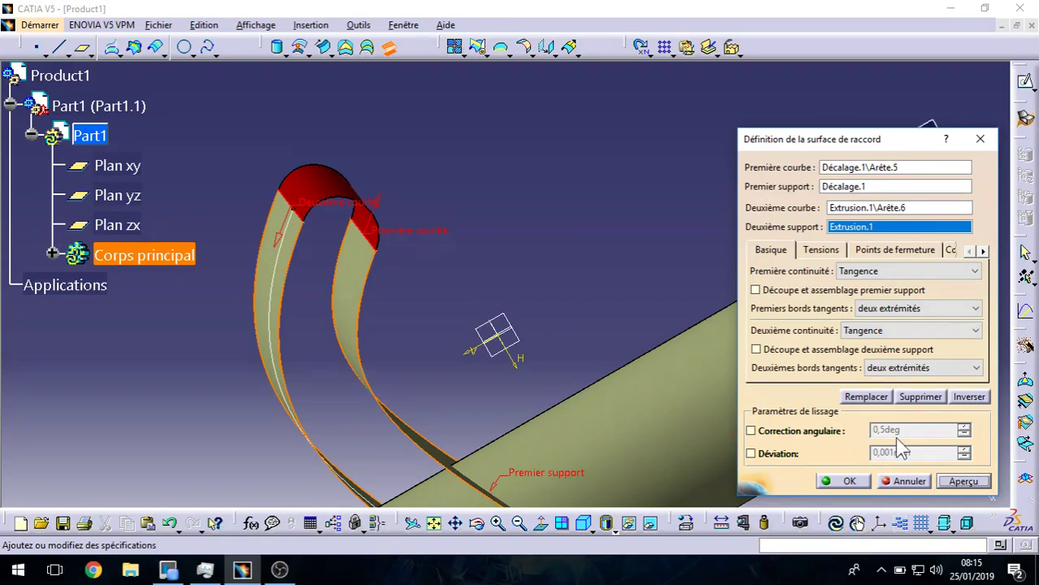
click(973, 483)
click(352, 231)
click(959, 483)
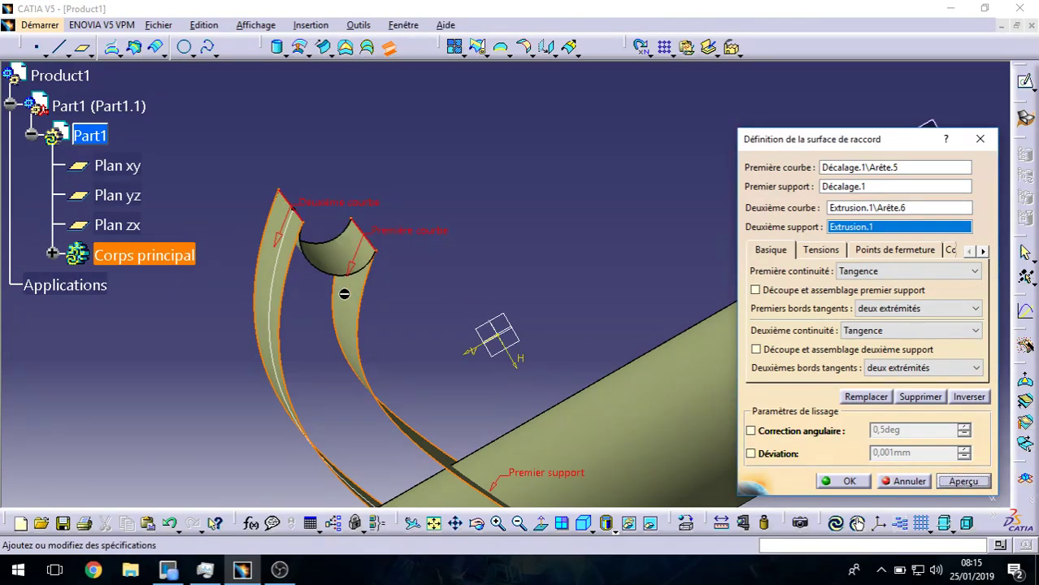
click(278, 257)
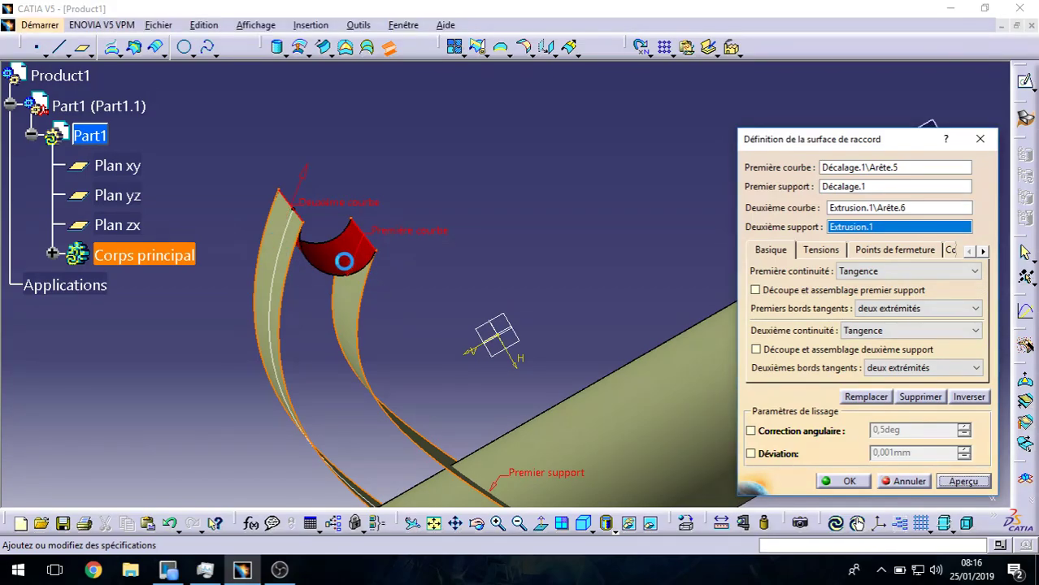
click(985, 482)
click(845, 482)
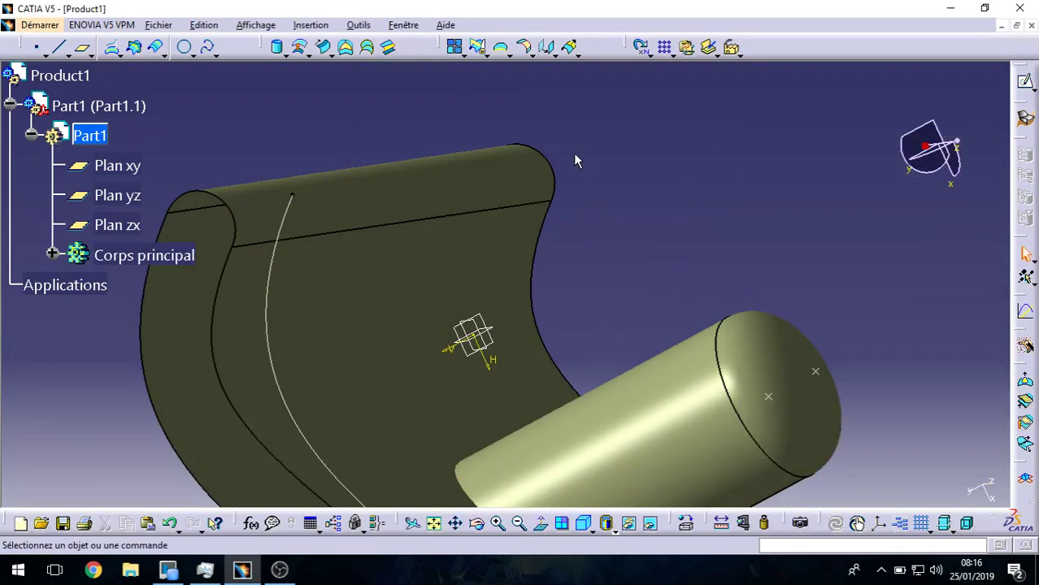
- Create a second blend surface between the curved side edges of the extruded and offset surfaces, without supports
click(387, 49)
middle_drag(480, 238, 350, 85)
middle_drag(534, 262, 207, 281)
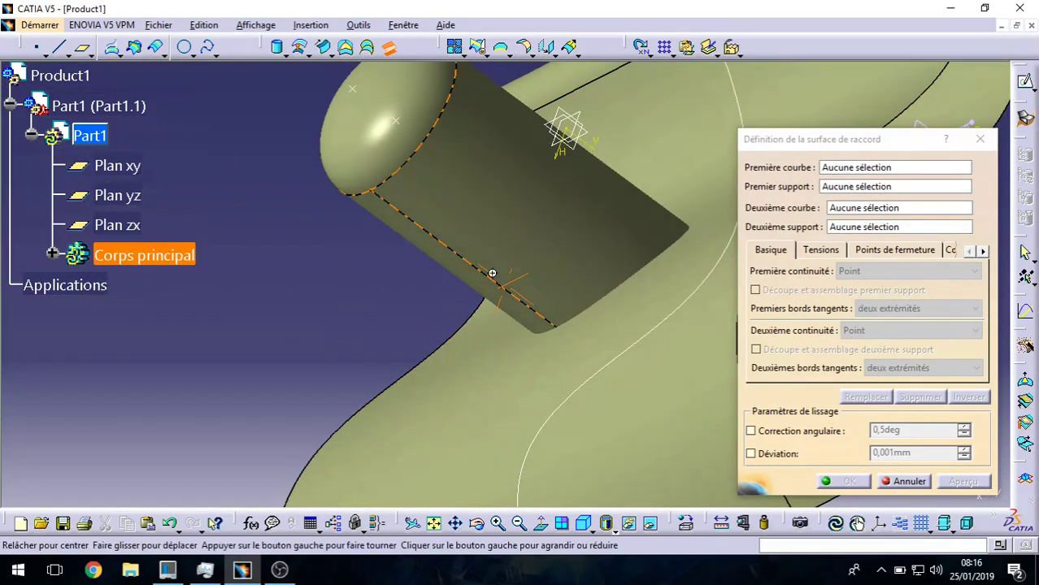
middle_drag(492, 274, 126, 328)
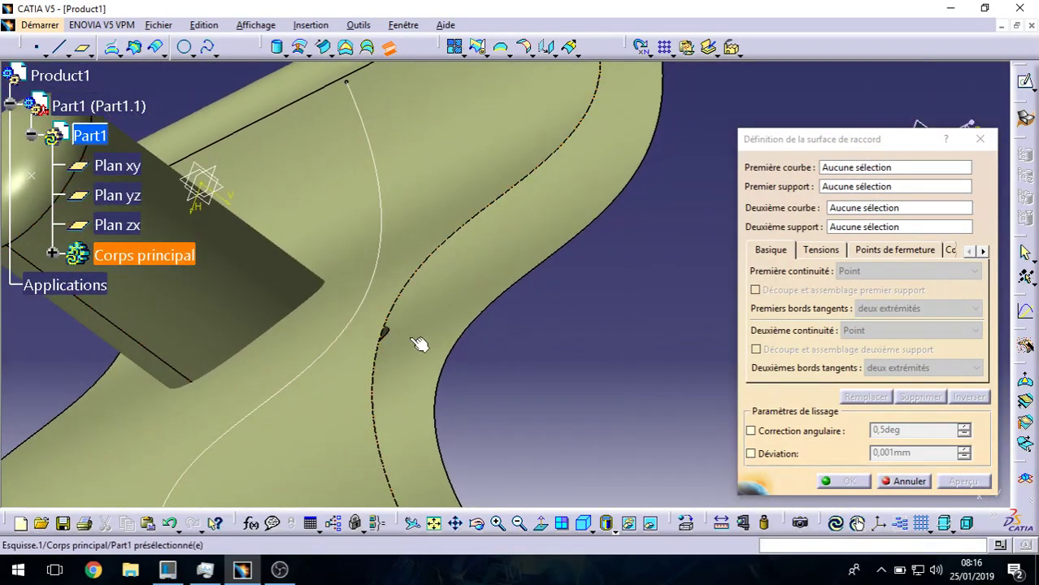
click(551, 265)
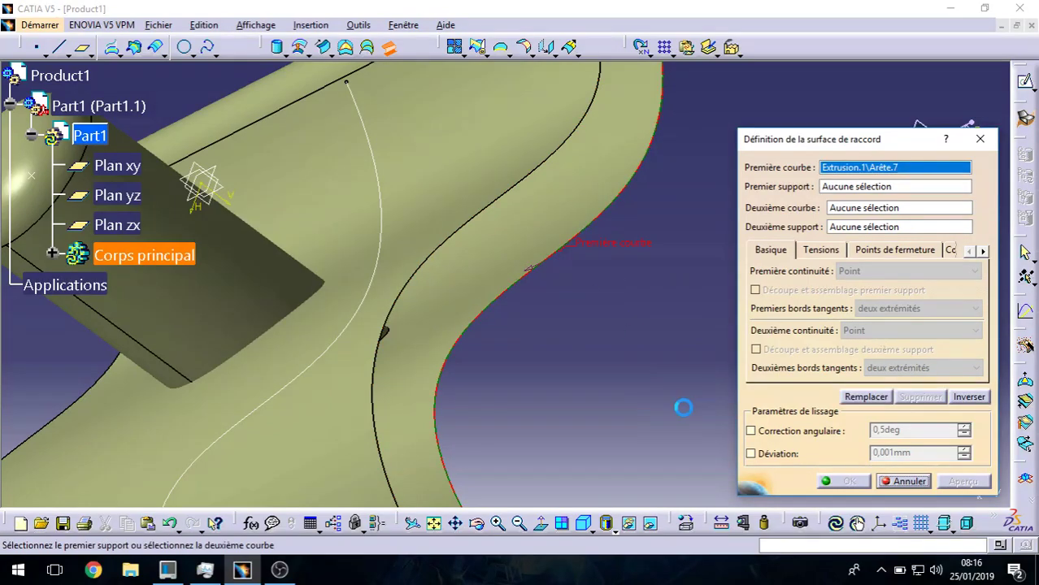
click(479, 219)
middle_drag(725, 318, 528, 367)
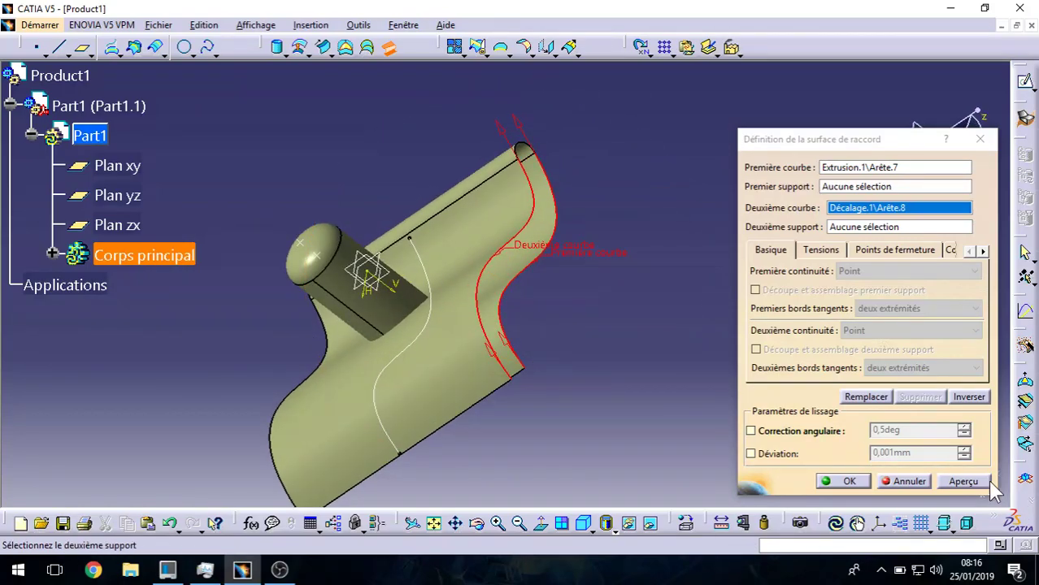
click(964, 481)
middle_drag(667, 294, 408, 155)
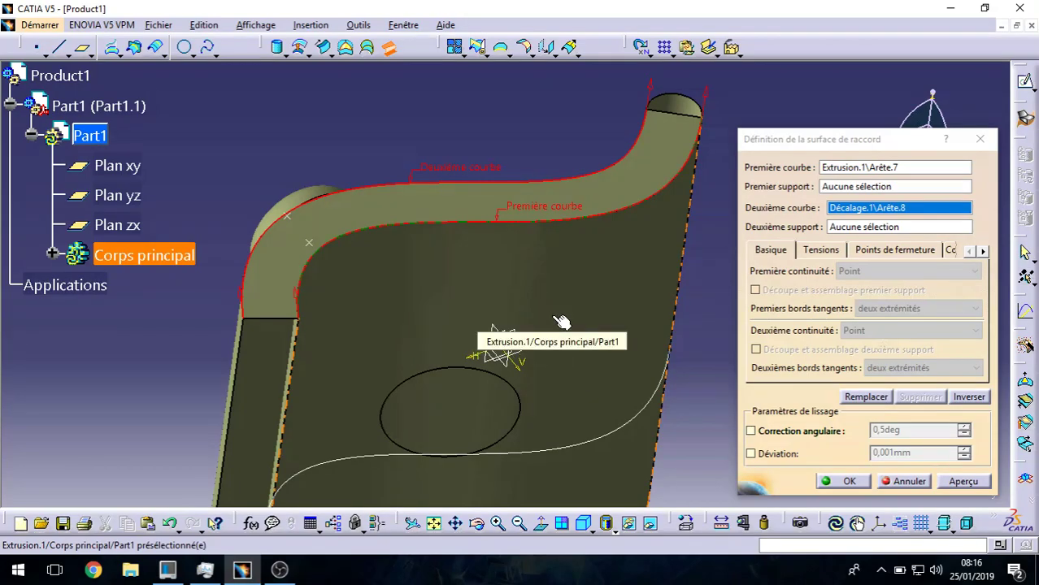
click(847, 481)
- Create a fill surface closing the rounded end gap, bounded by the side blend's straight edge and the first blend's arc, without supports
middle_drag(754, 150, 613, 324)
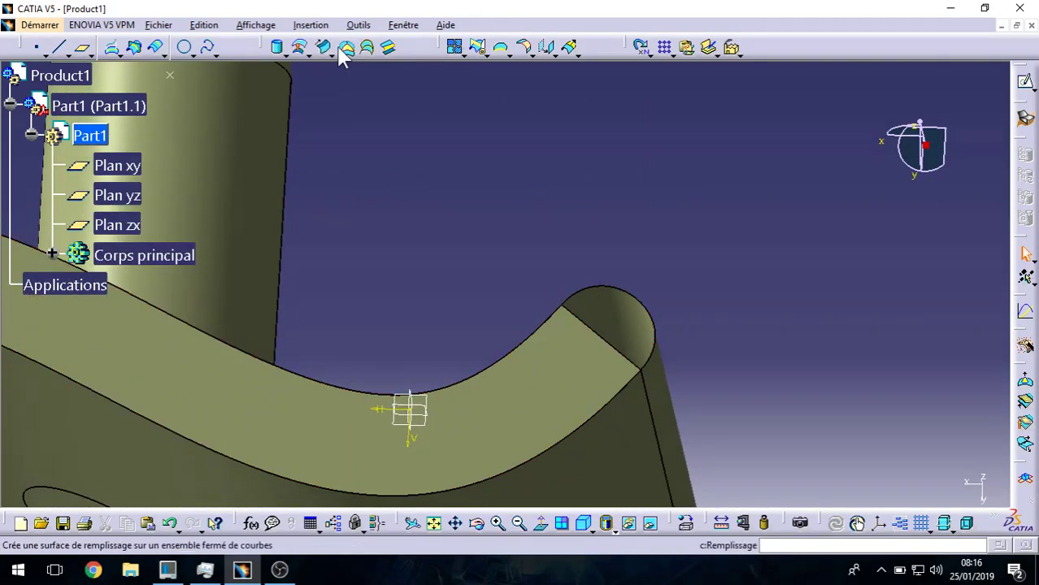
click(346, 47)
click(592, 298)
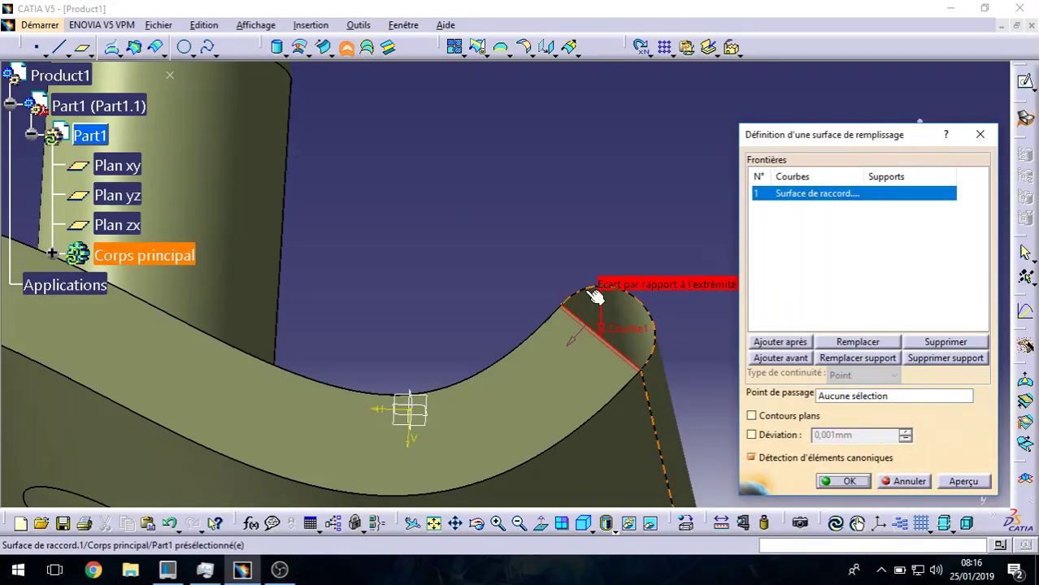
click(605, 321)
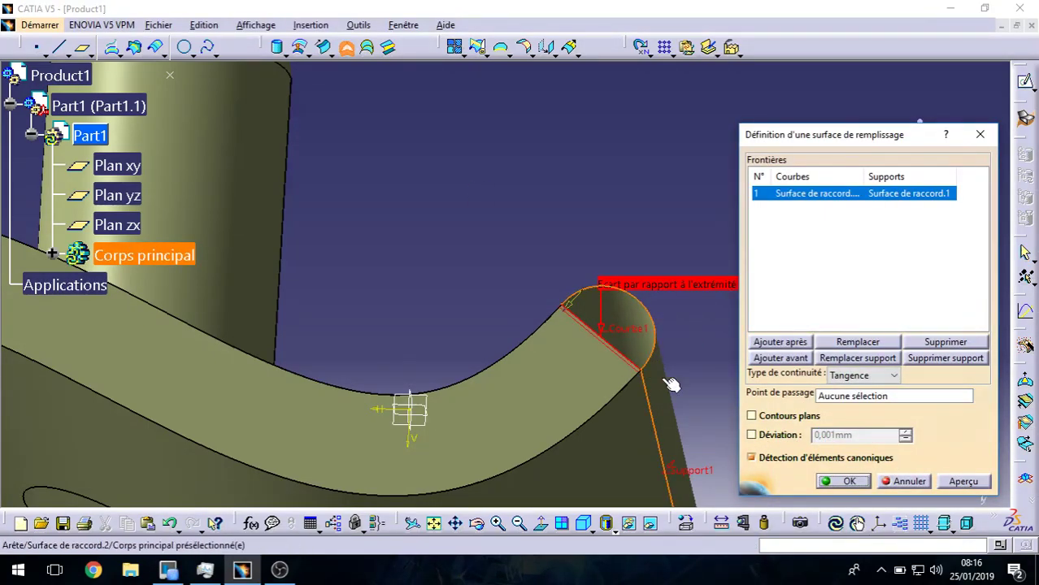
middle_drag(674, 413, 688, 350)
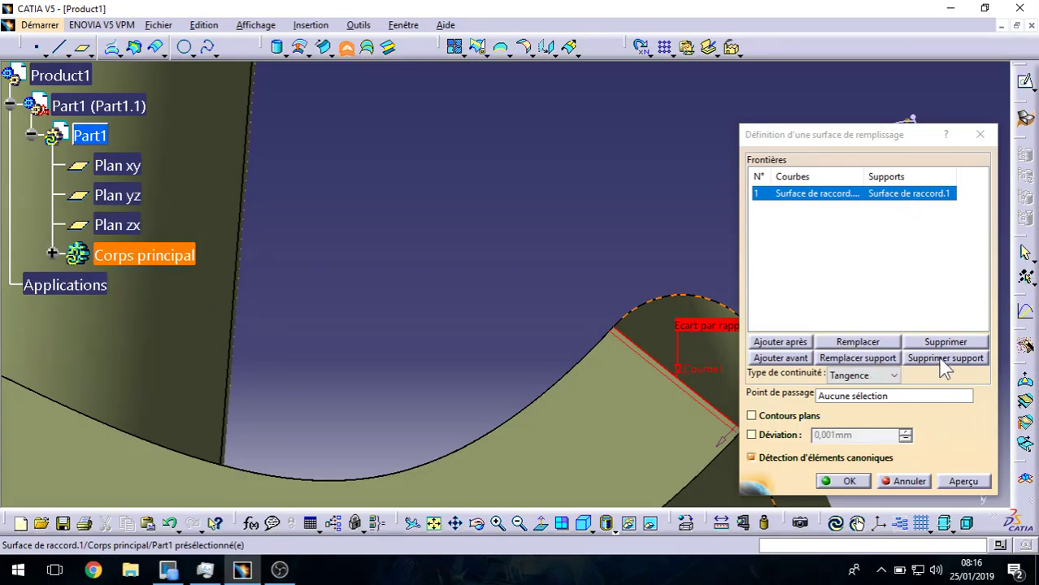
click(939, 360)
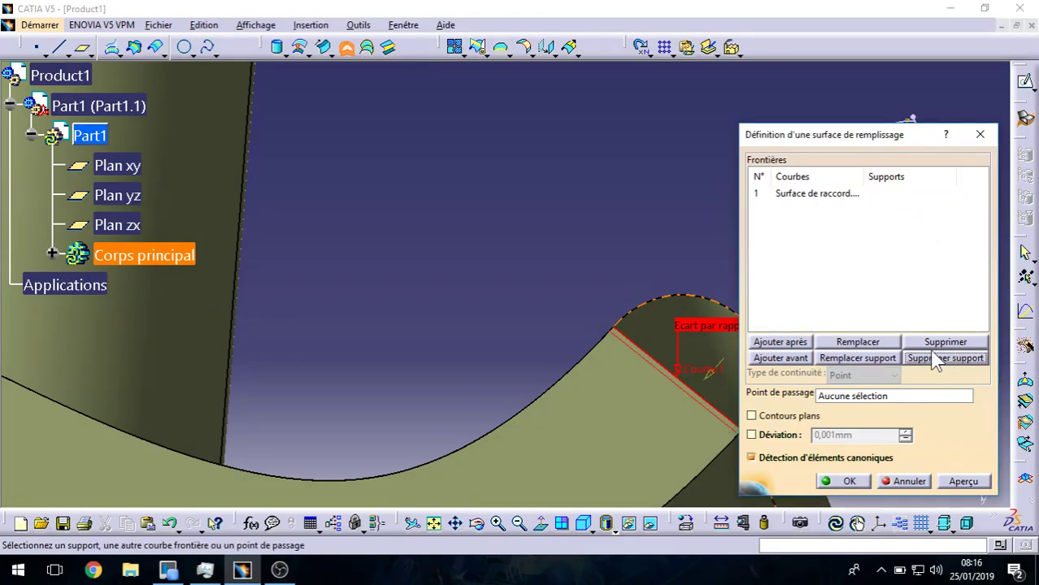
click(657, 306)
middle_drag(626, 340, 604, 242)
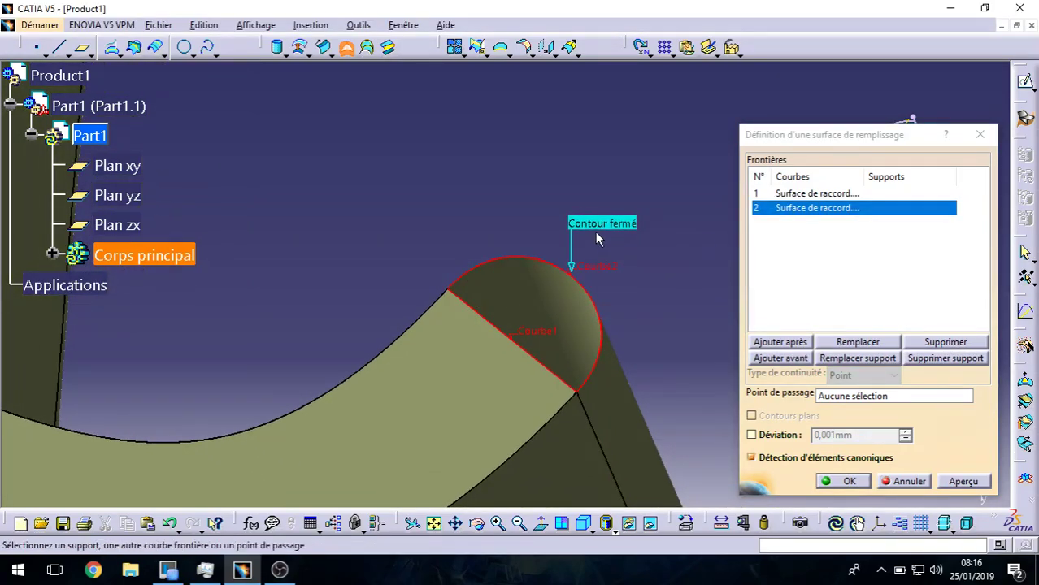
click(849, 482)
- Create a Point-Point line joining the lower open-side corner vertices of the extruded and offset surfaces
middle_drag(694, 239, 556, 350)
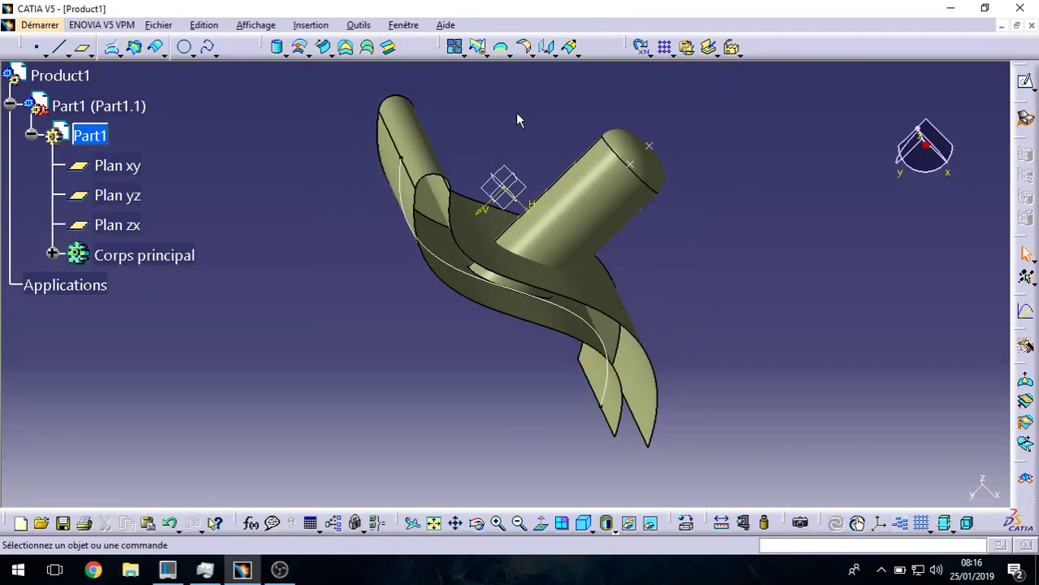
click(61, 47)
middle_drag(278, 224, 418, 367)
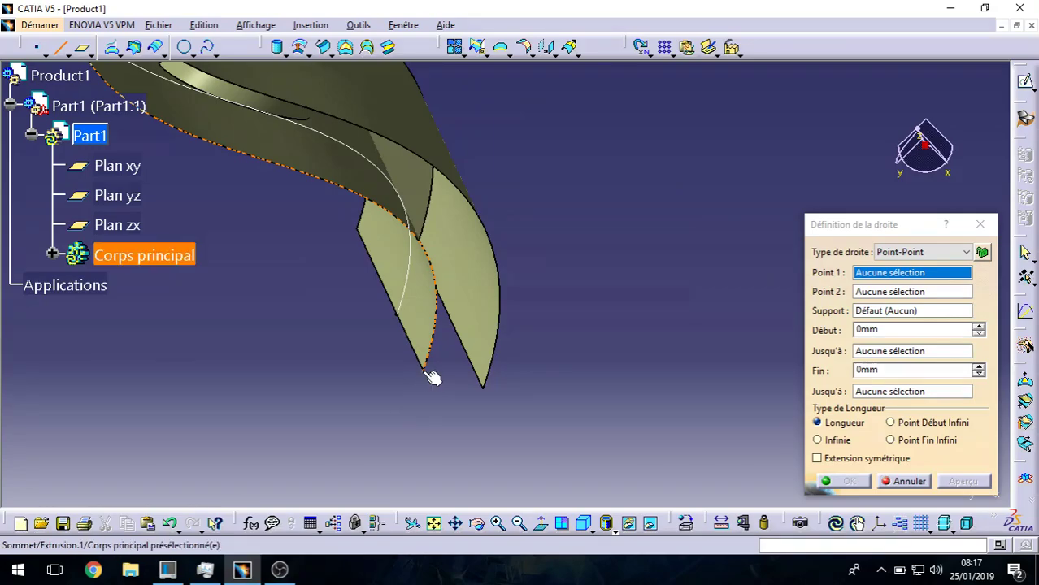
click(431, 378)
click(490, 392)
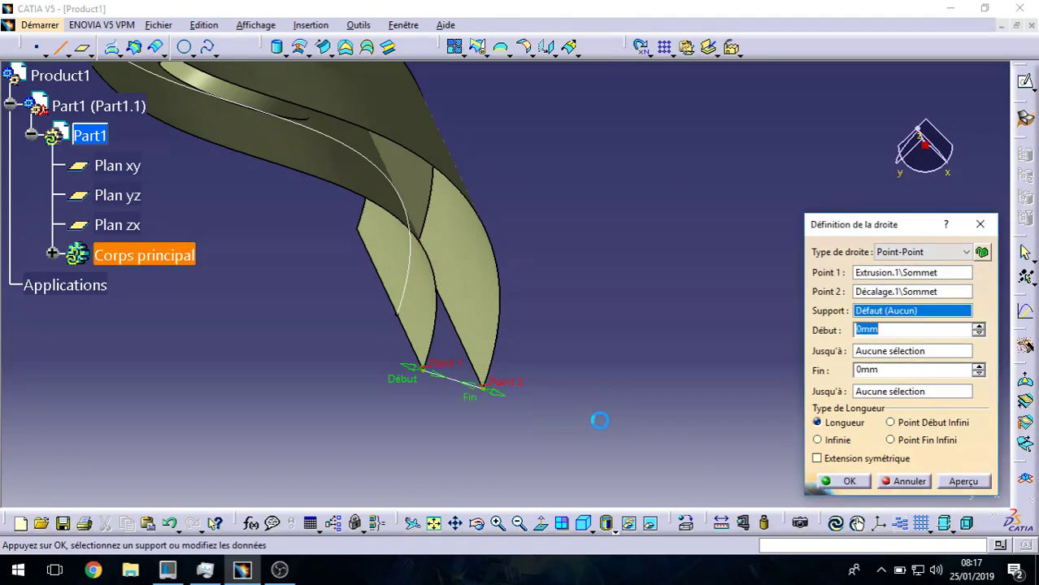
click(852, 482)
- Create a fill surface closing the open side, bounded by the new line, the offset's curved edge, the first blend's rounded edge and the extrusion's curved edge
middle_drag(563, 350, 568, 397)
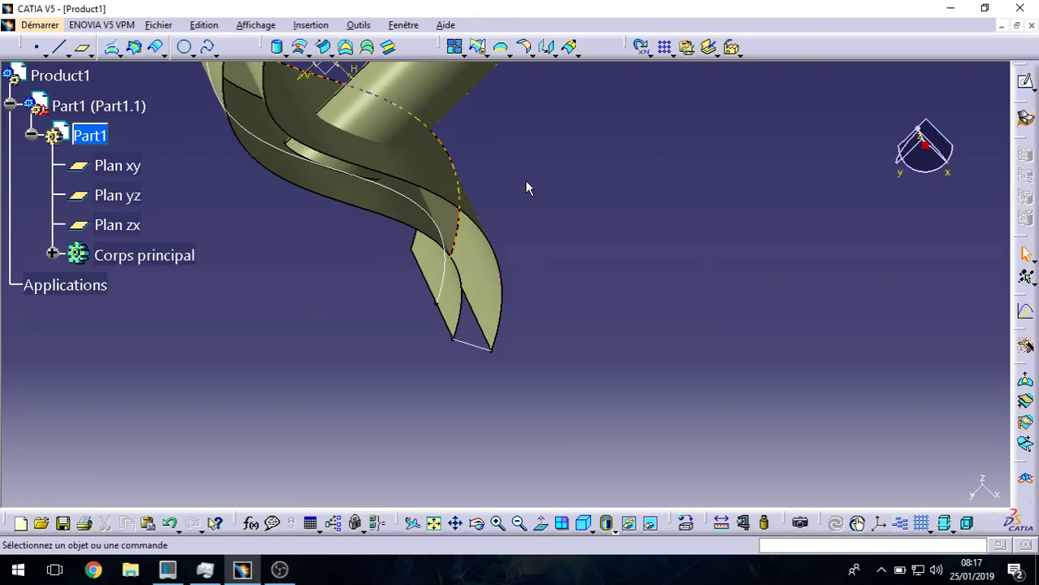
click(346, 46)
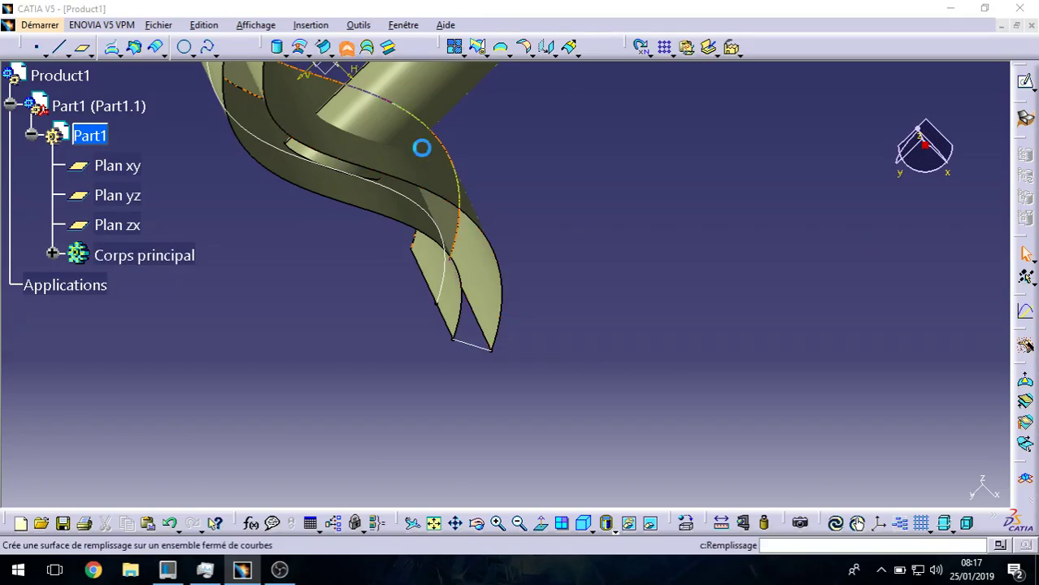
click(485, 355)
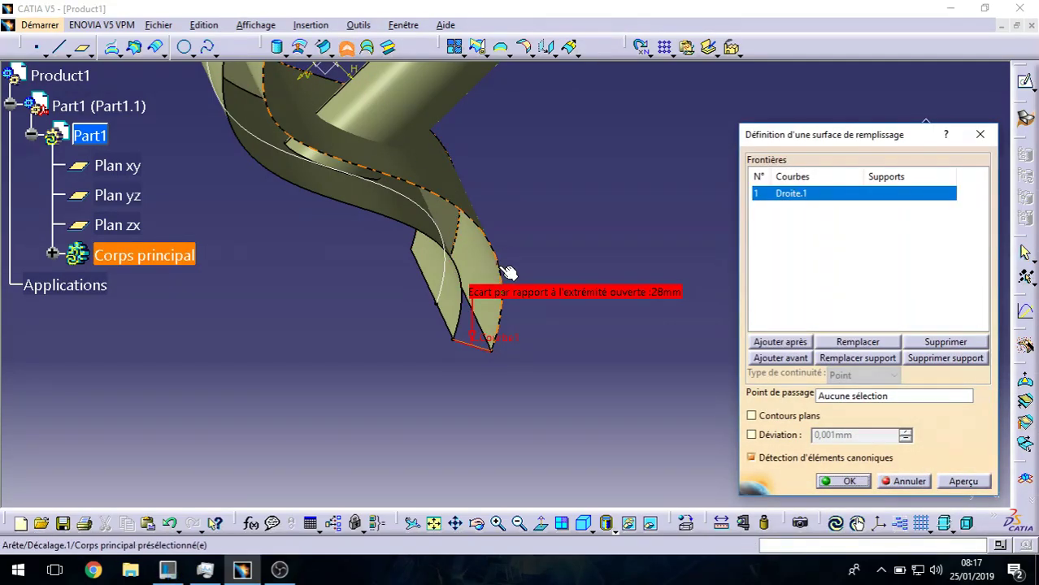
click(305, 188)
middle_drag(305, 189, 340, 198)
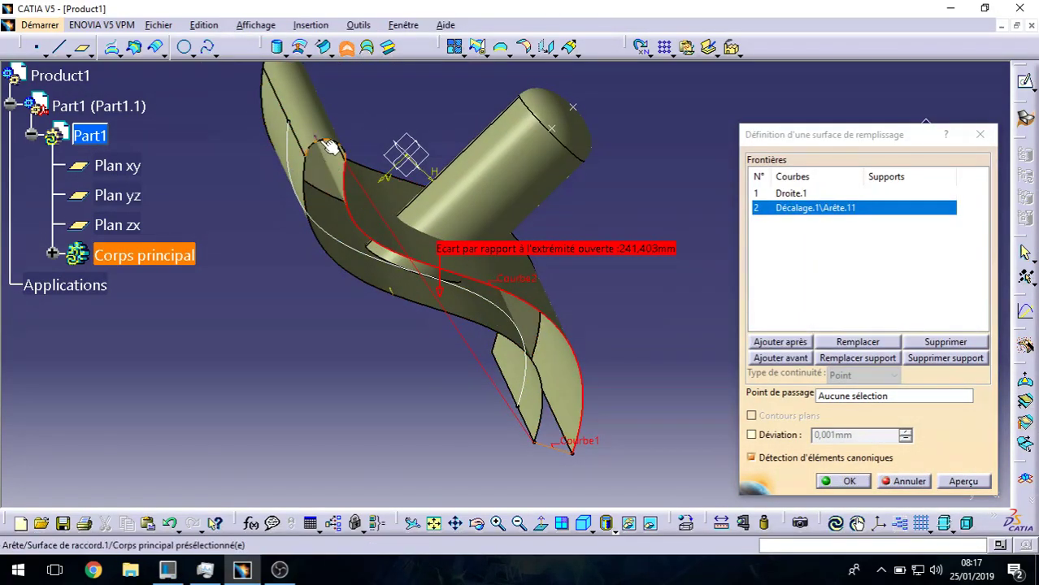
click(318, 218)
click(437, 302)
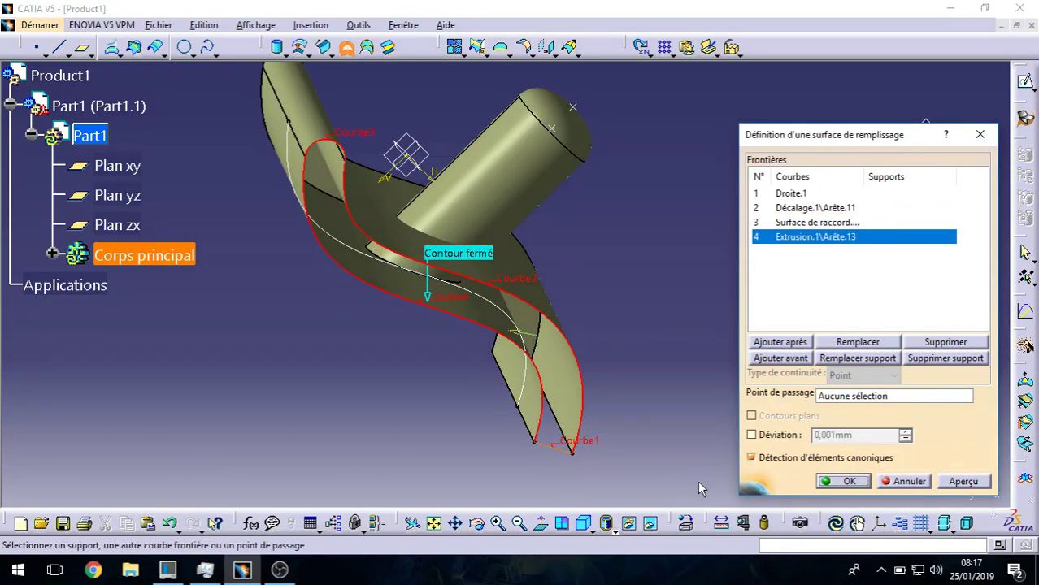
click(866, 482)
middle_drag(672, 385, 631, 333)
middle_drag(644, 427, 566, 305)
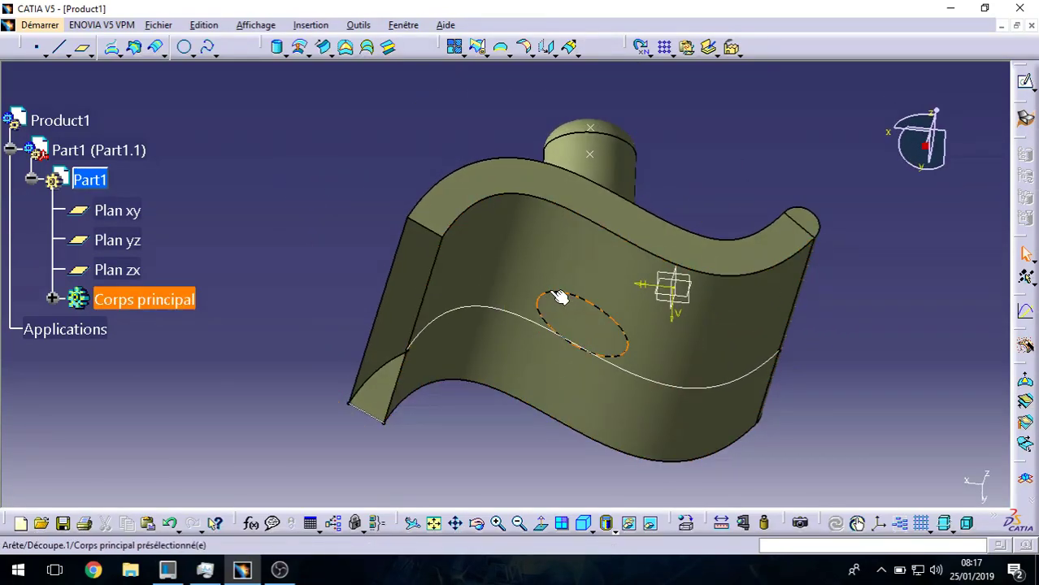
- Trim the split cylinder surface and the offset surface against each other in Standard mode
middle_drag(479, 367, 604, 204)
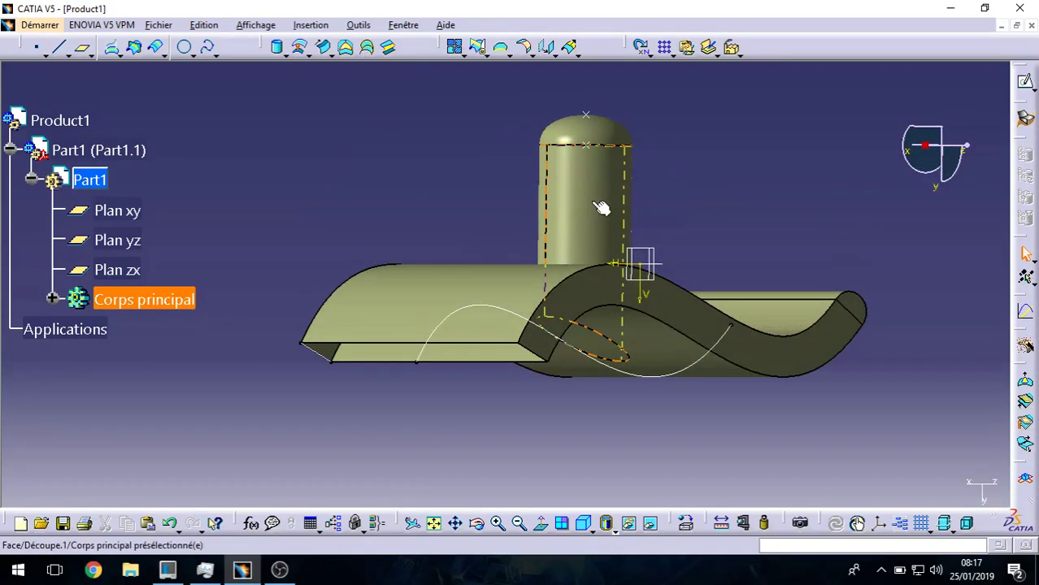
click(479, 50)
click(557, 209)
click(454, 293)
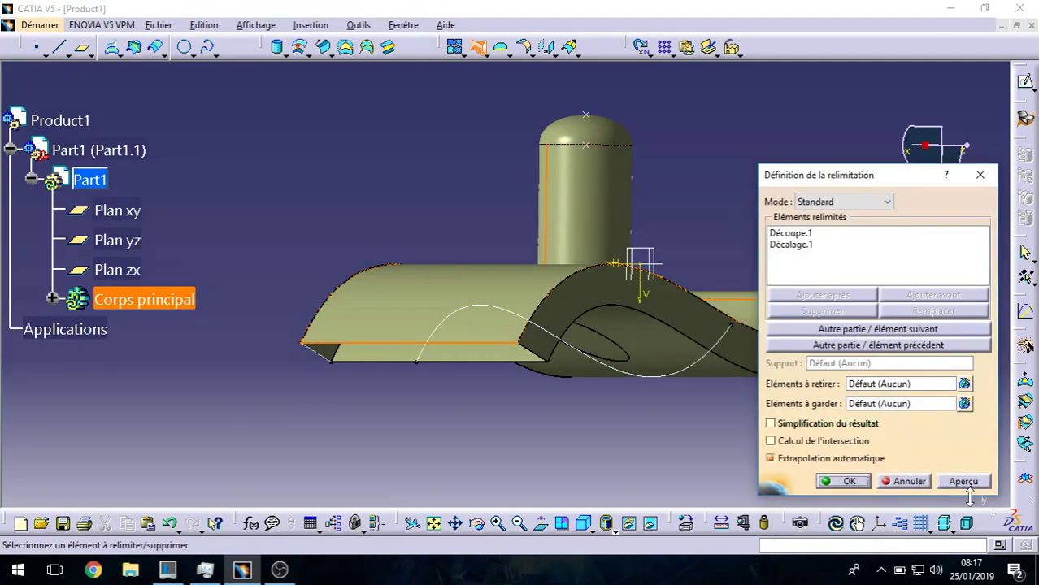
click(845, 481)
- Create a tangent blend between the straight open-end edges of the trimmed and extruded surfaces, using those surfaces as supports
middle_drag(600, 333, 550, 310)
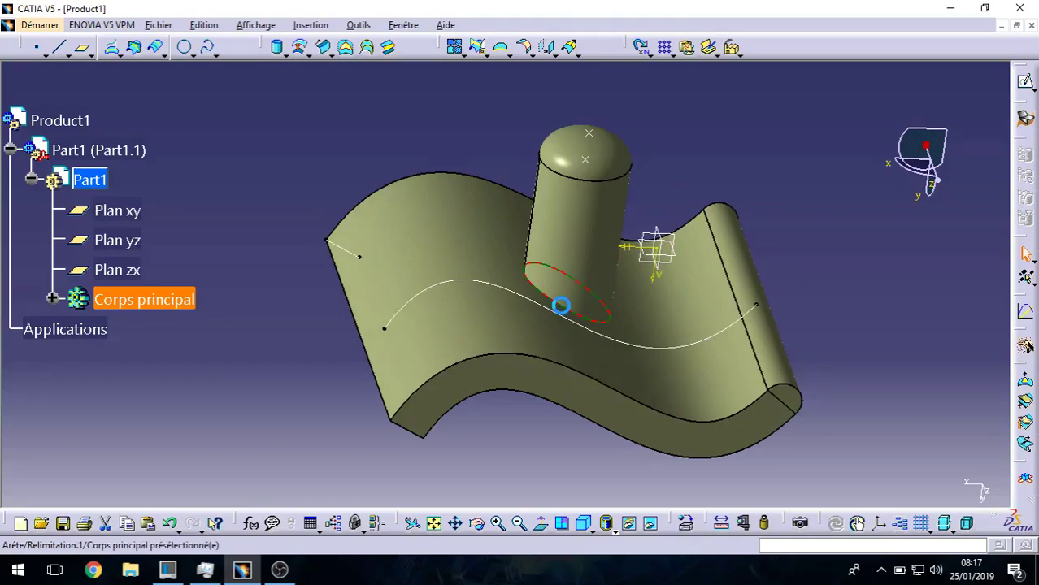
middle_drag(371, 433, 482, 364)
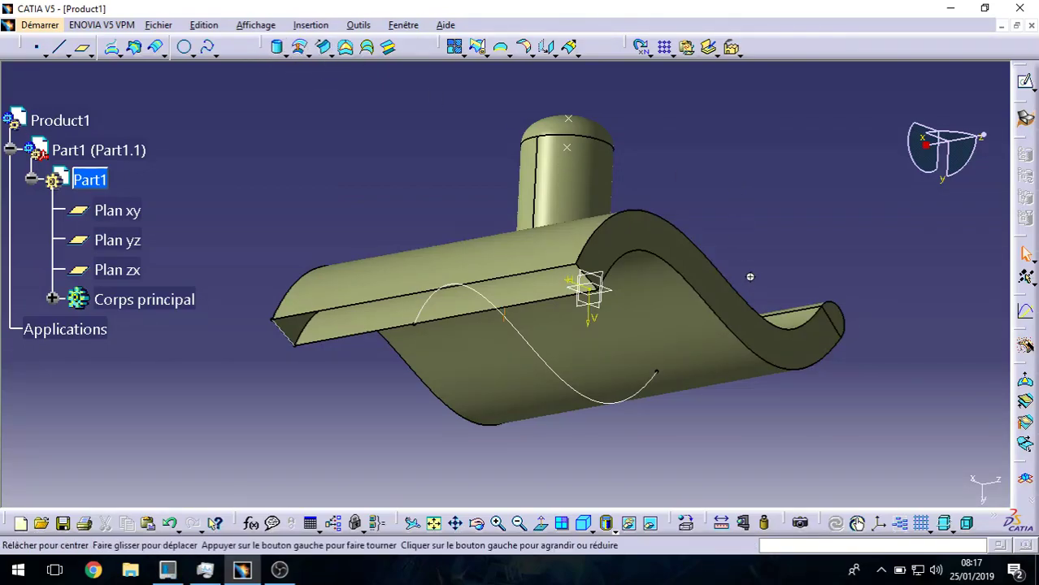
middle_drag(585, 281, 661, 337)
middle_drag(749, 396, 321, 162)
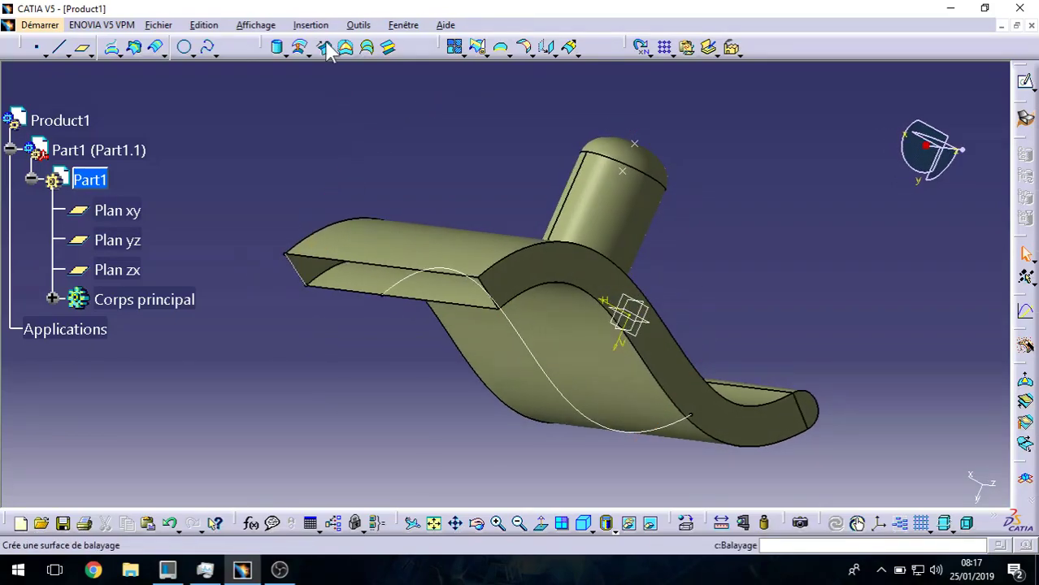
click(388, 47)
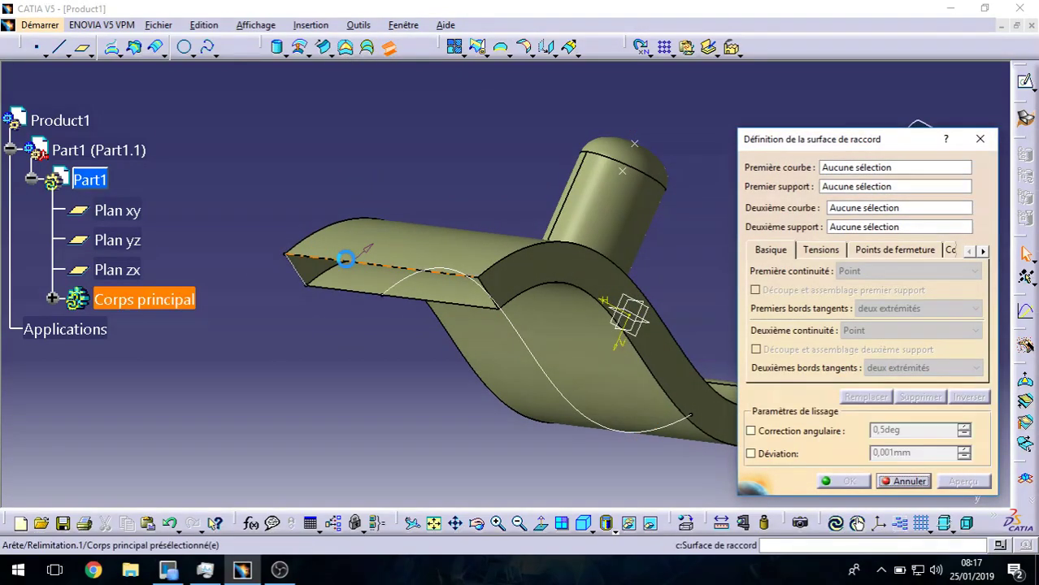
click(351, 260)
click(394, 250)
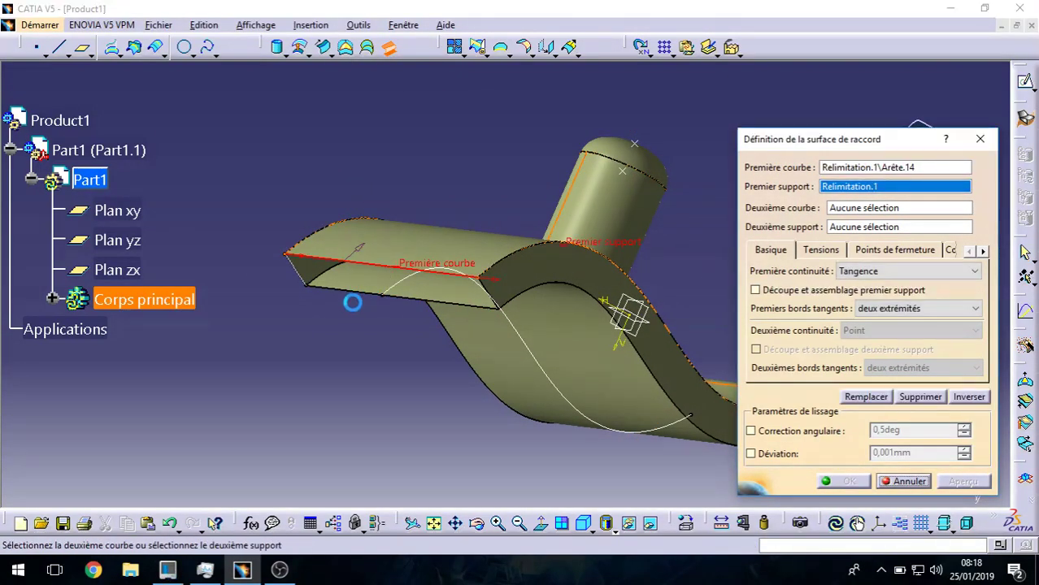
click(353, 295)
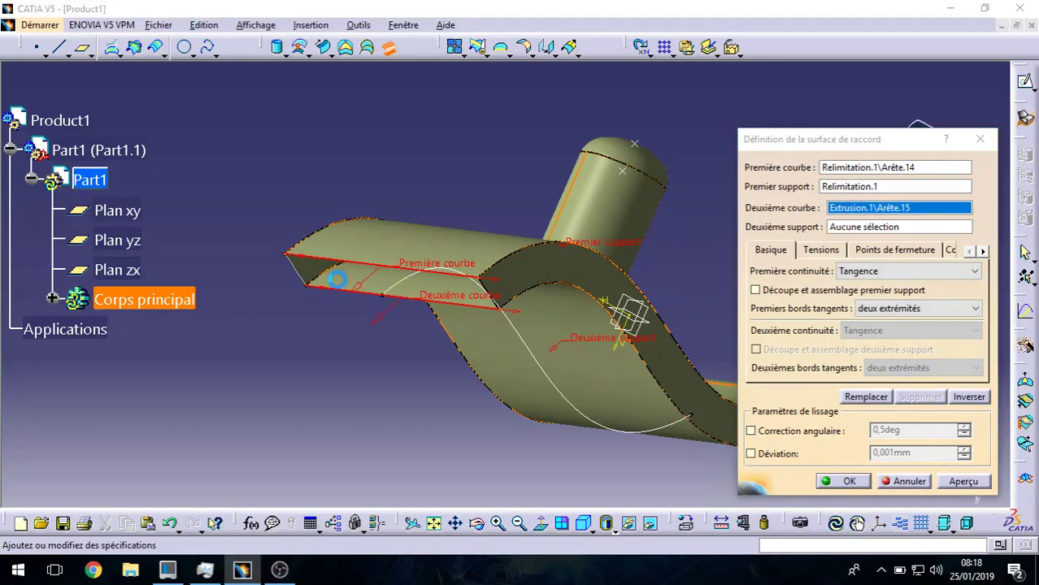
click(716, 411)
click(960, 482)
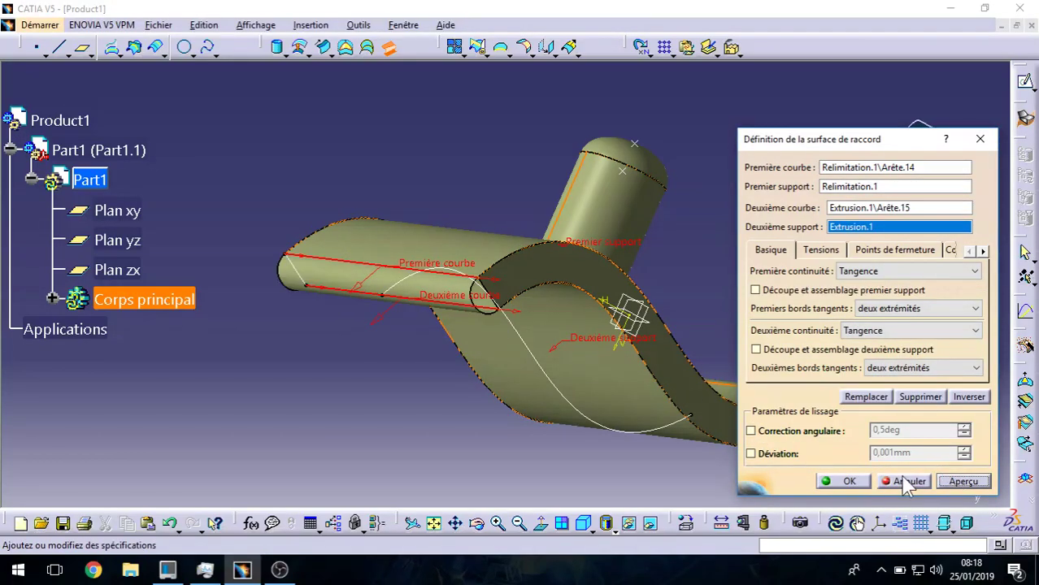
click(849, 481)
- Create a fill surface closing one rounded end gap of the new blend, bounded by its arc and the adjoining straight edge, without supports
middle_drag(479, 84, 527, 213)
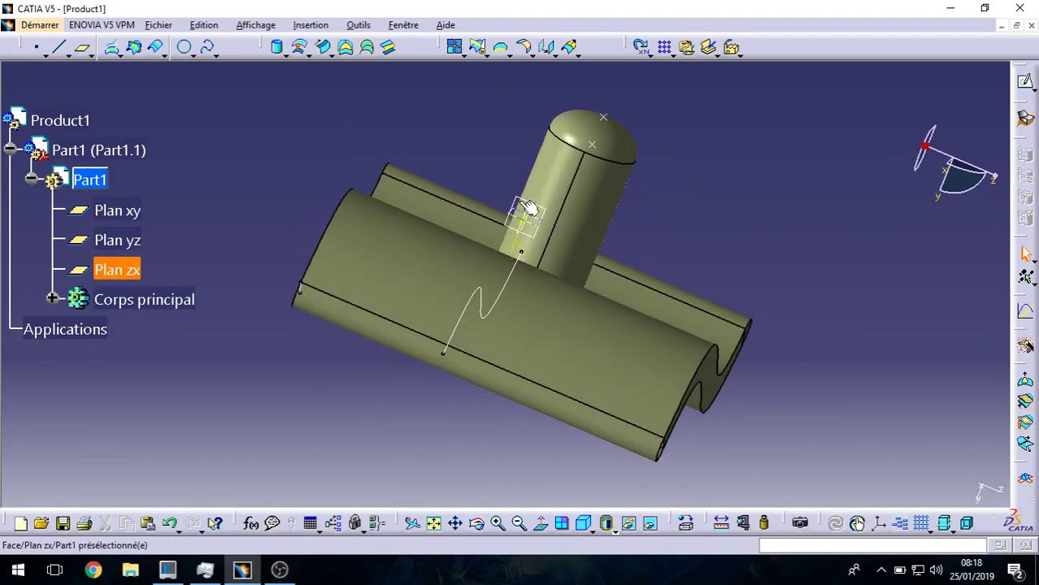
middle_drag(579, 274, 463, 311)
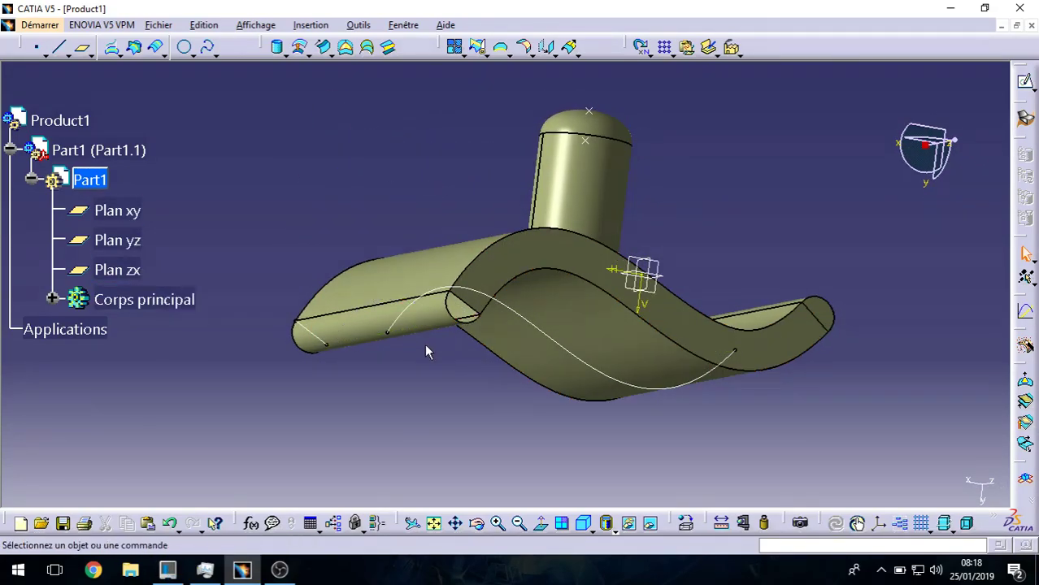
middle_drag(283, 190, 324, 170)
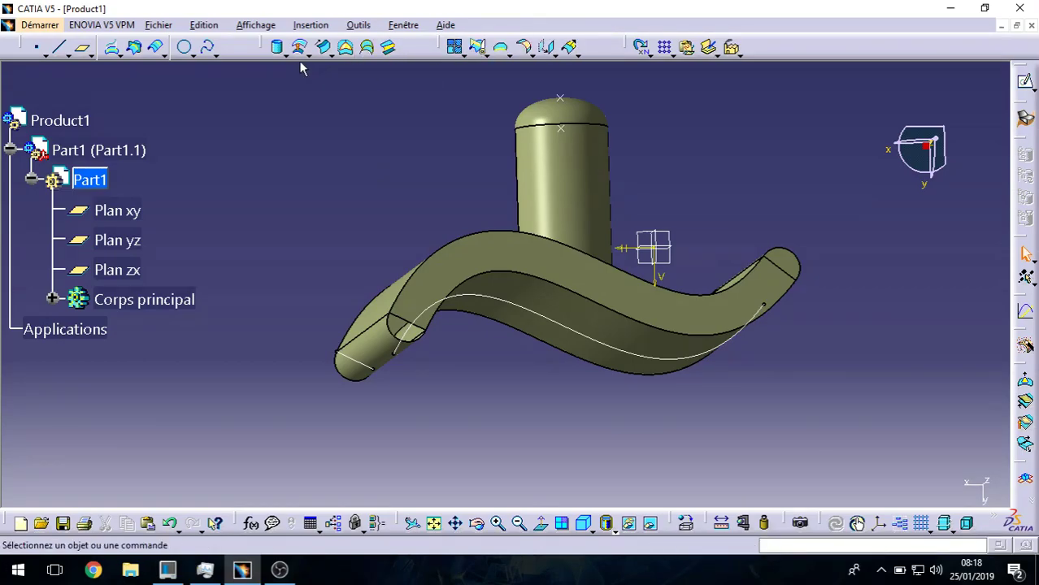
click(347, 47)
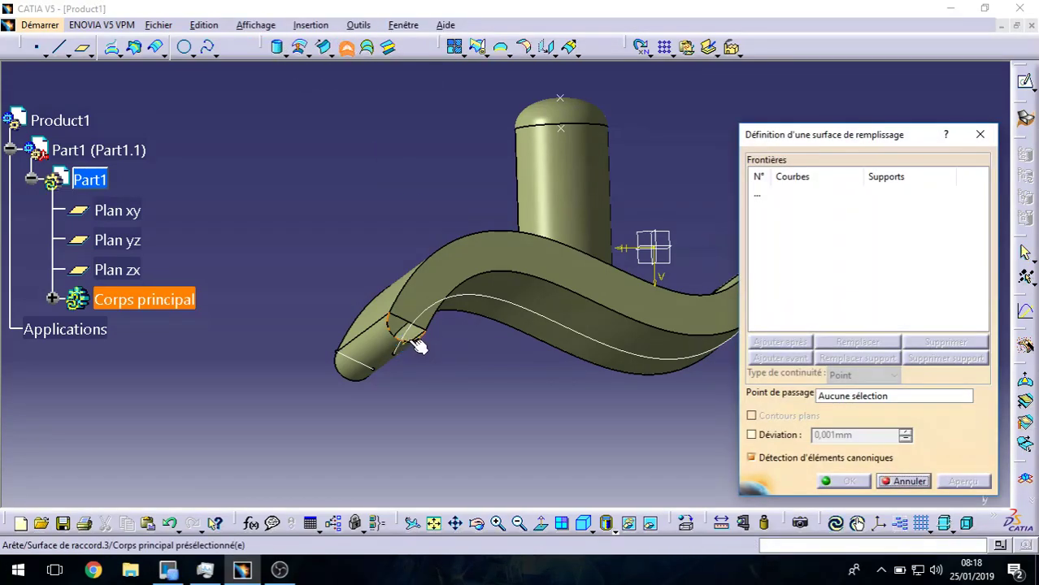
click(404, 315)
click(410, 323)
middle_drag(293, 353, 700, 358)
click(847, 479)
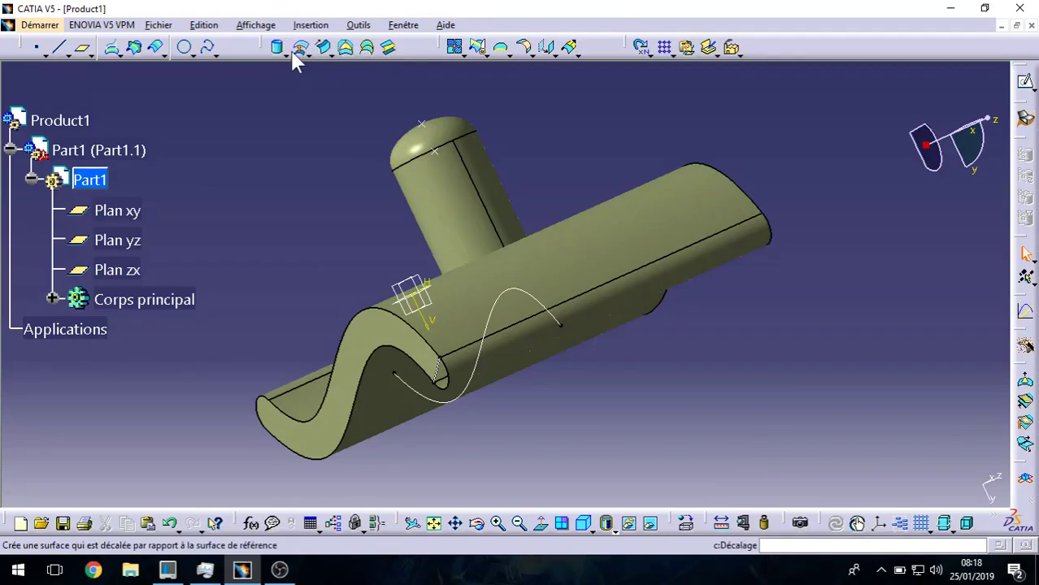
- Create a fill surface closing the blend's opposite rounded end gap, bounded by the Point-Point line and the blend's arc, without supports
middle_drag(368, 482, 412, 416)
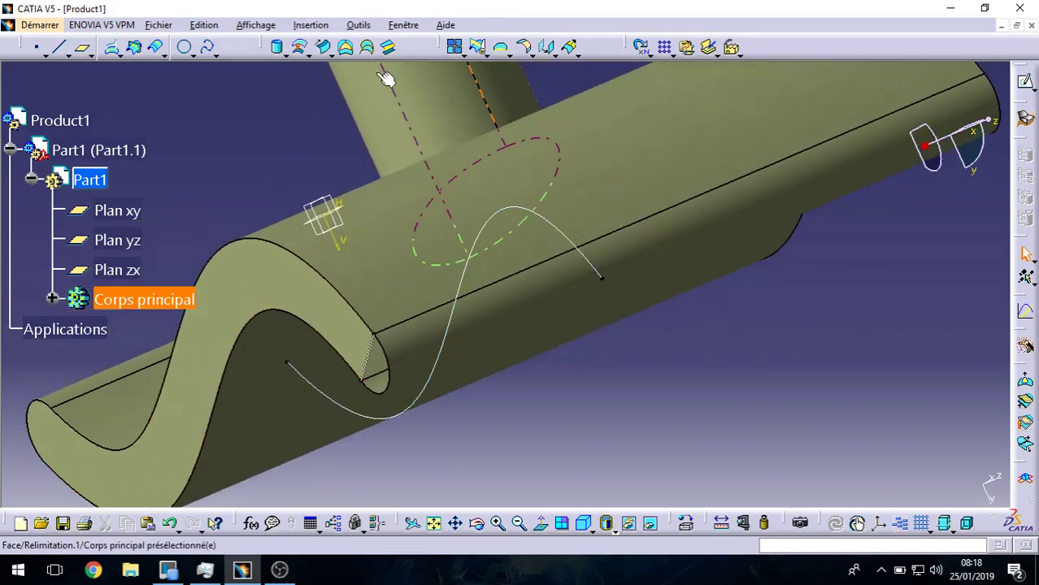
click(344, 50)
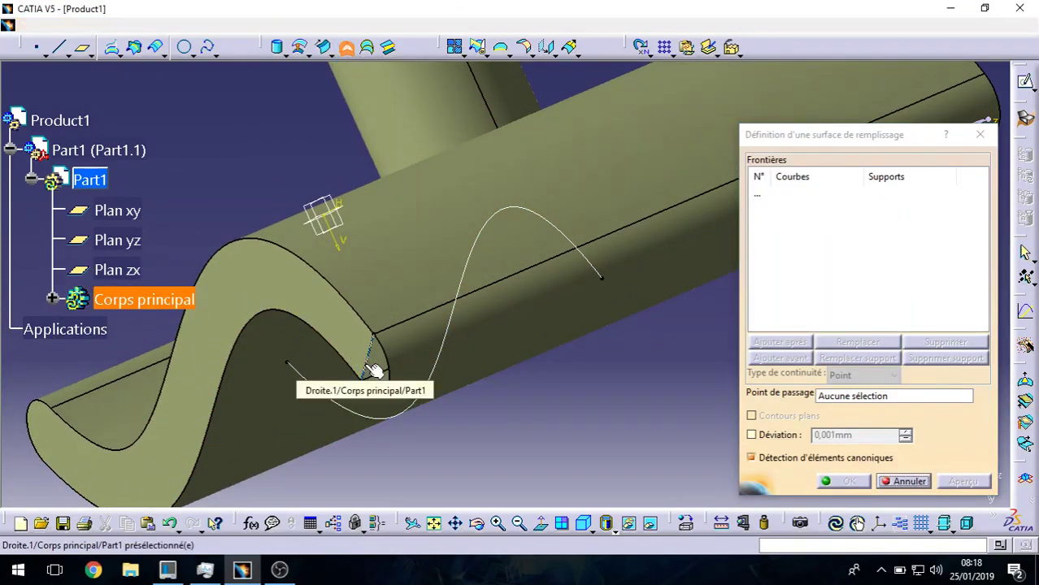
click(380, 373)
click(394, 367)
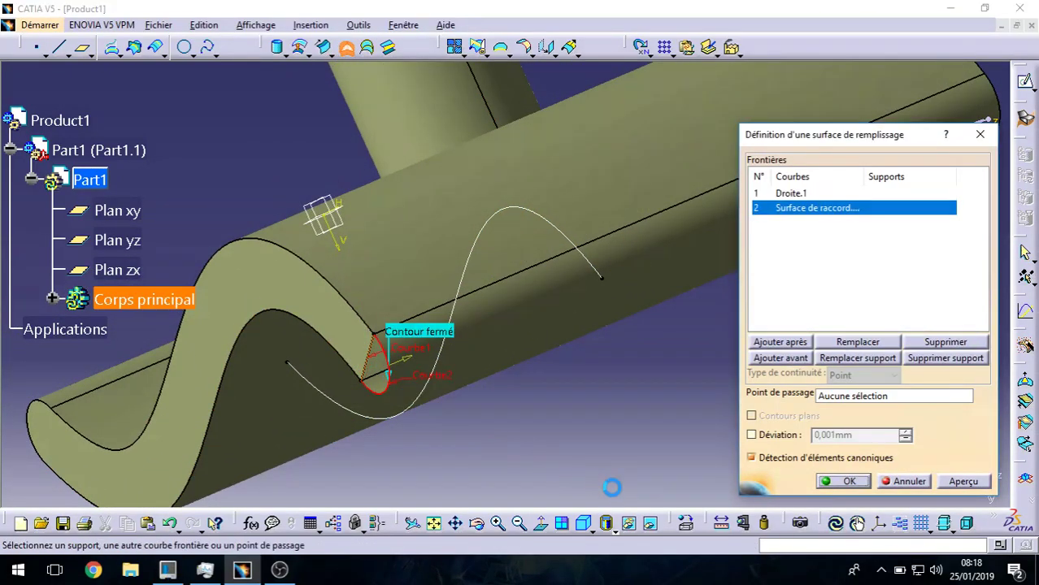
click(842, 481)
ctrl+middle_drag(610, 365, 627, 476)
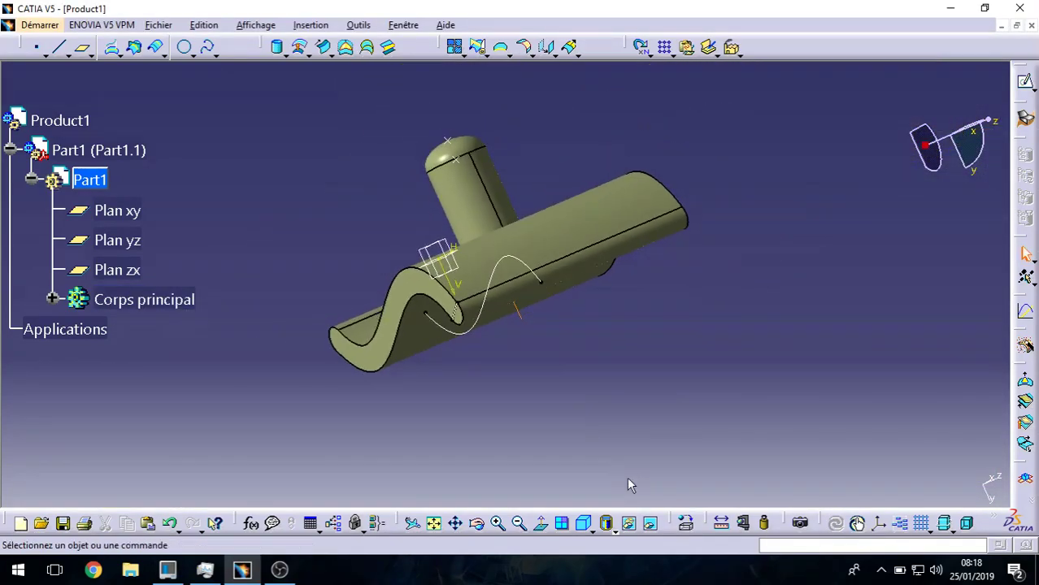
- Hide the wavy profile sketch, the two construction points at the cylinder's dome and the Point-Point line
right_click(514, 257)
click(578, 292)
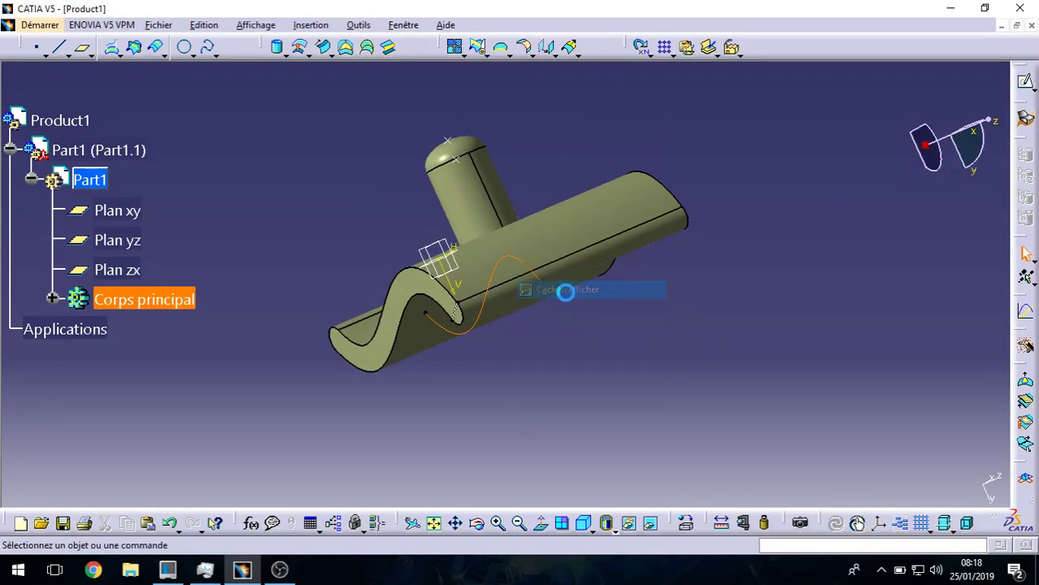
middle_drag(485, 271, 453, 157)
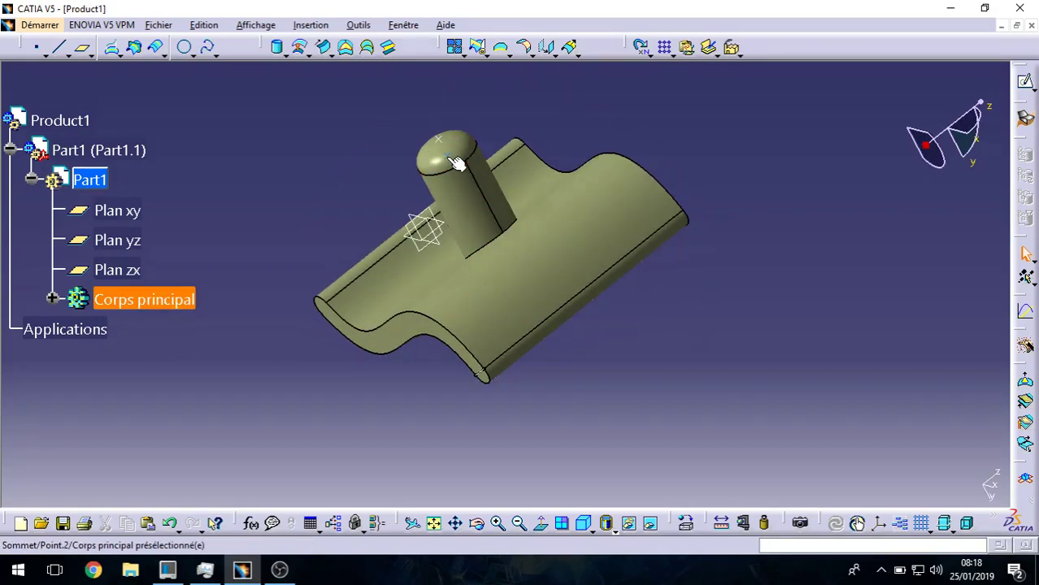
right_click(456, 163)
click(513, 204)
right_click(436, 138)
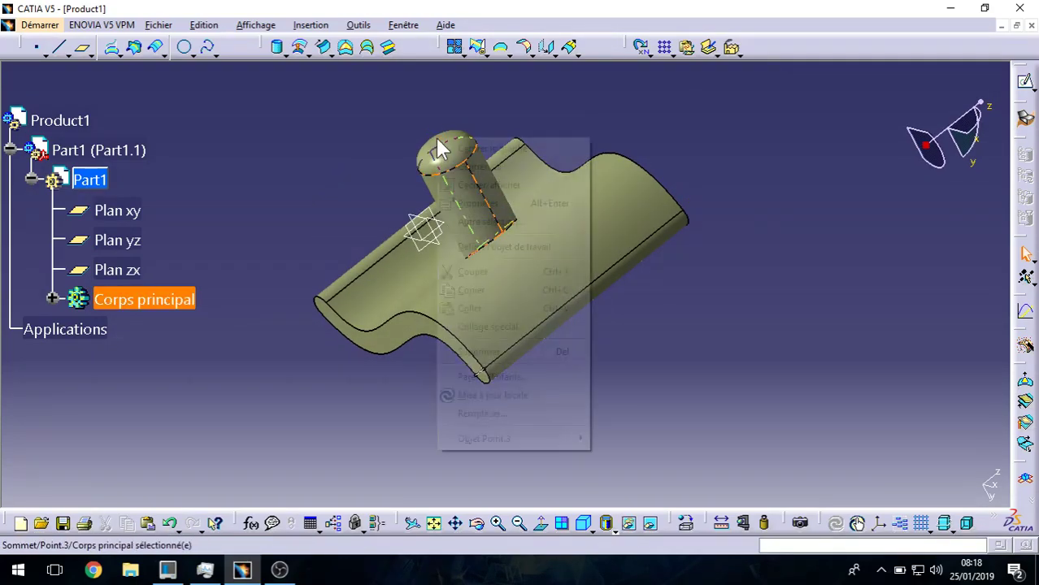
click(508, 185)
middle_drag(599, 354, 460, 374)
middle_drag(350, 400, 365, 300)
right_click(574, 284)
click(631, 291)
middle_drag(569, 302, 403, 287)
middle_drag(607, 180, 589, 208)
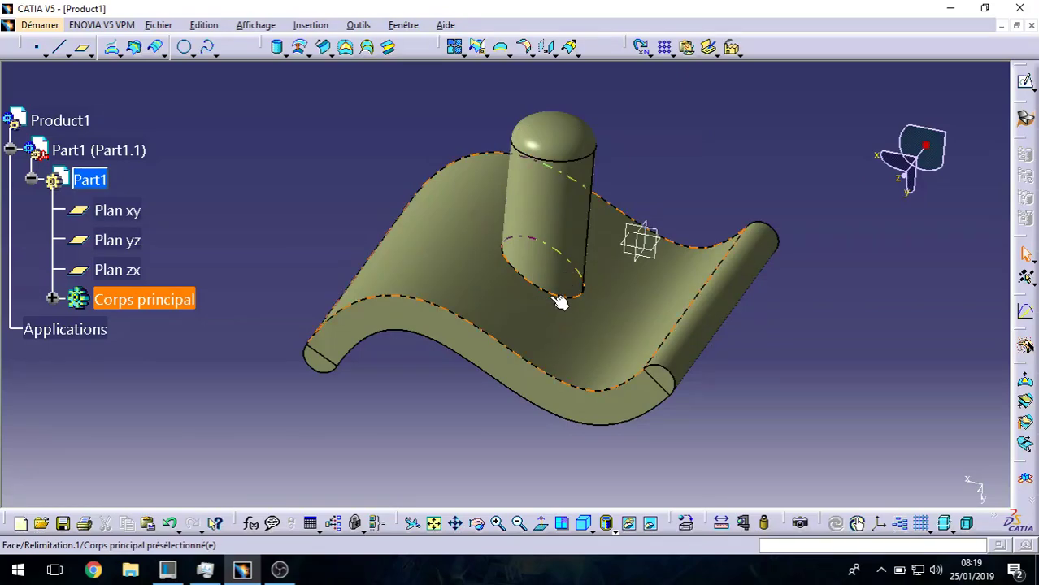
click(525, 47)
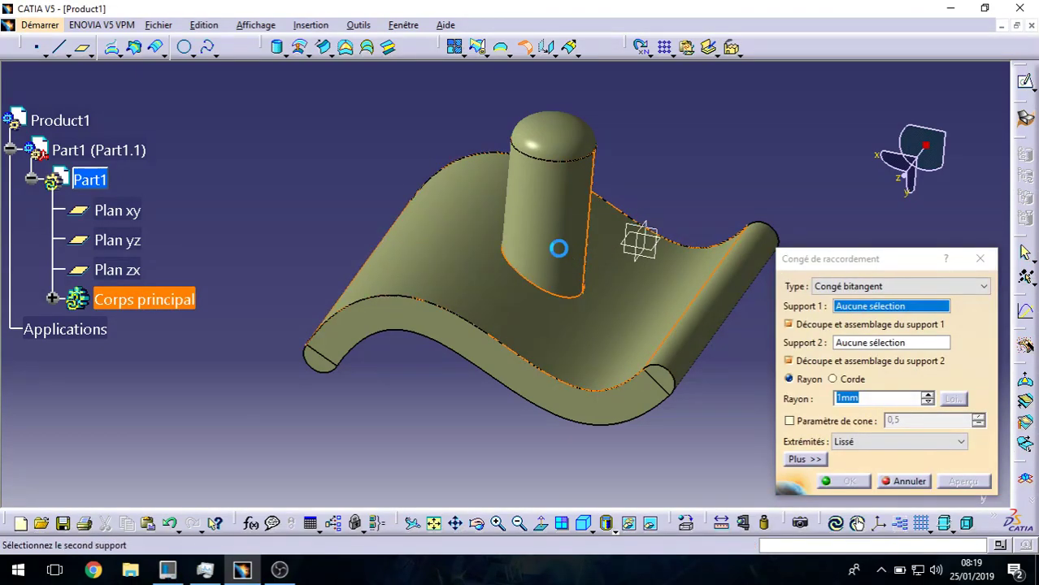
click(557, 245)
middle_drag(495, 309, 500, 345)
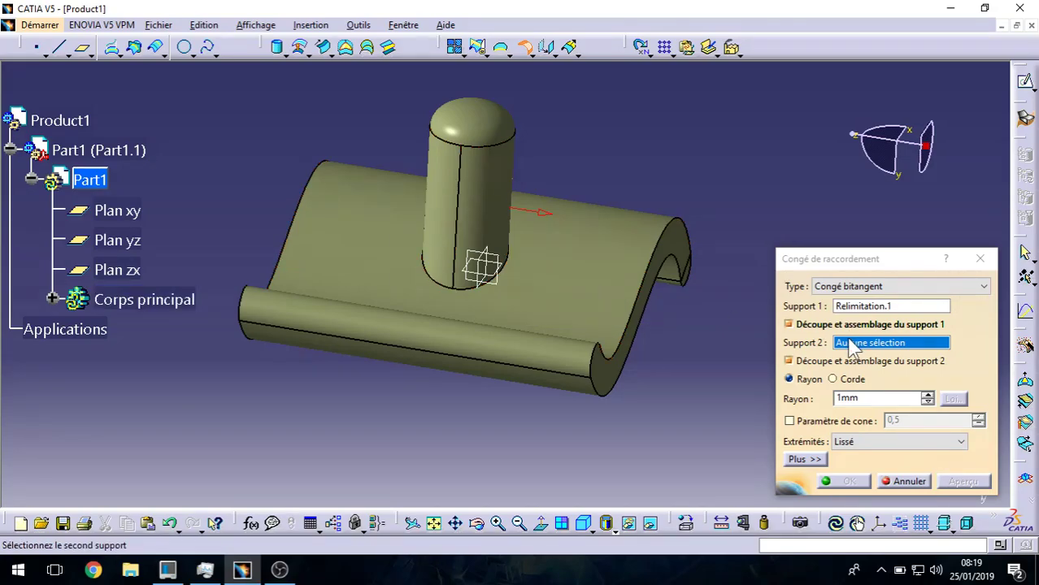
click(923, 482)
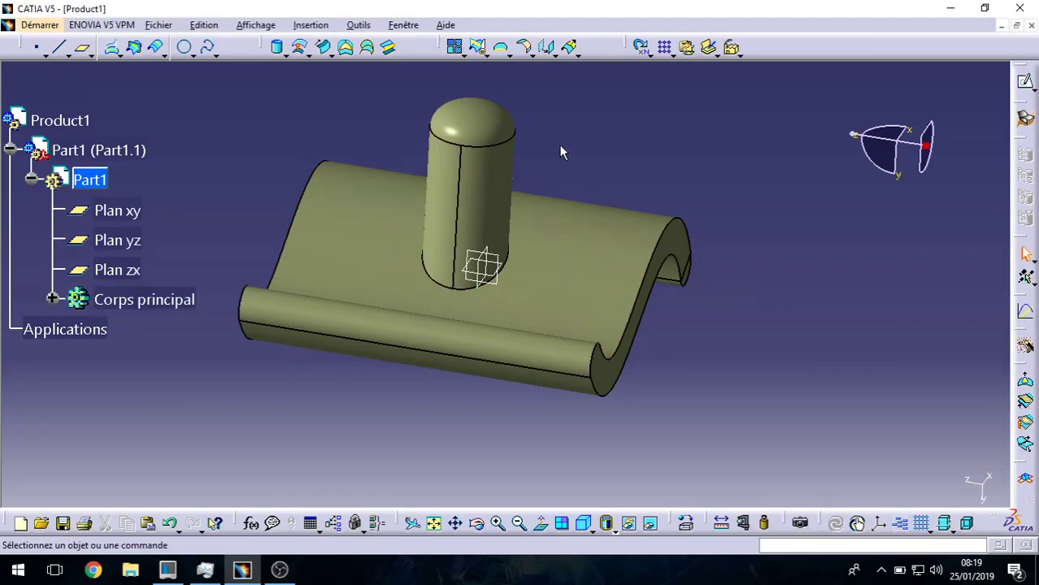
- Hide the fill surface closing the curved open side between the extruded and offset surfaces
middle_drag(610, 297, 475, 332)
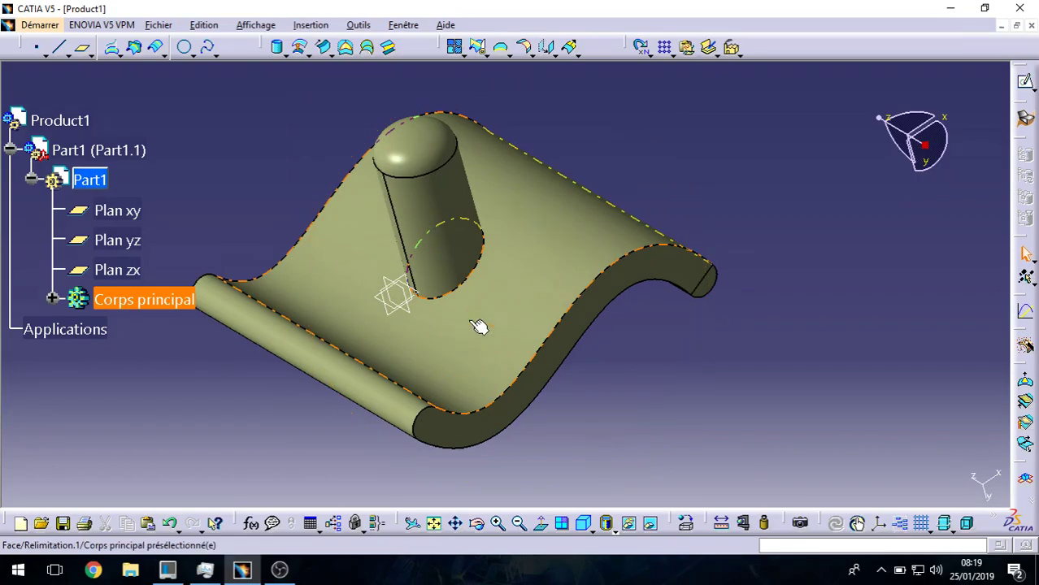
right_click(543, 371)
click(585, 103)
middle_drag(621, 420, 514, 348)
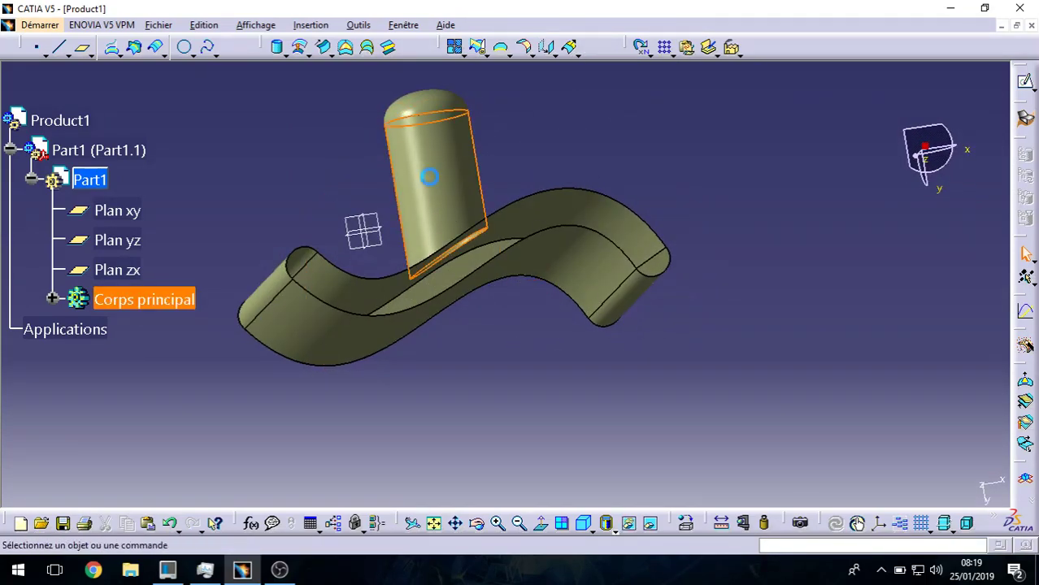
- Examine the trim feature of the cylinder and offset surface in the expanded main body and review its definition
click(52, 300)
scroll(150, 315, down, 2)
right_click(182, 316)
middle_drag(451, 420, 479, 399)
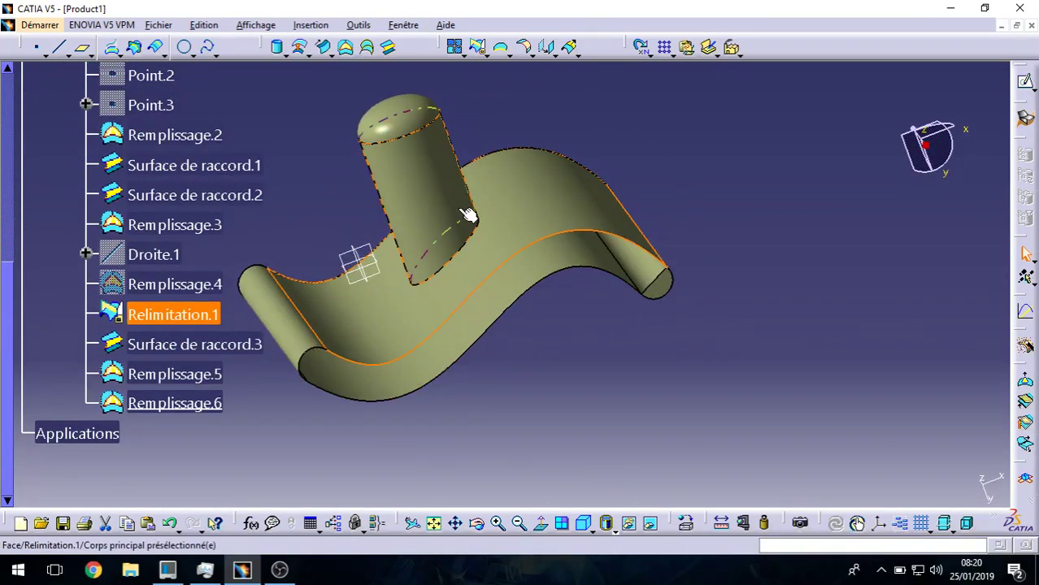
click(681, 125)
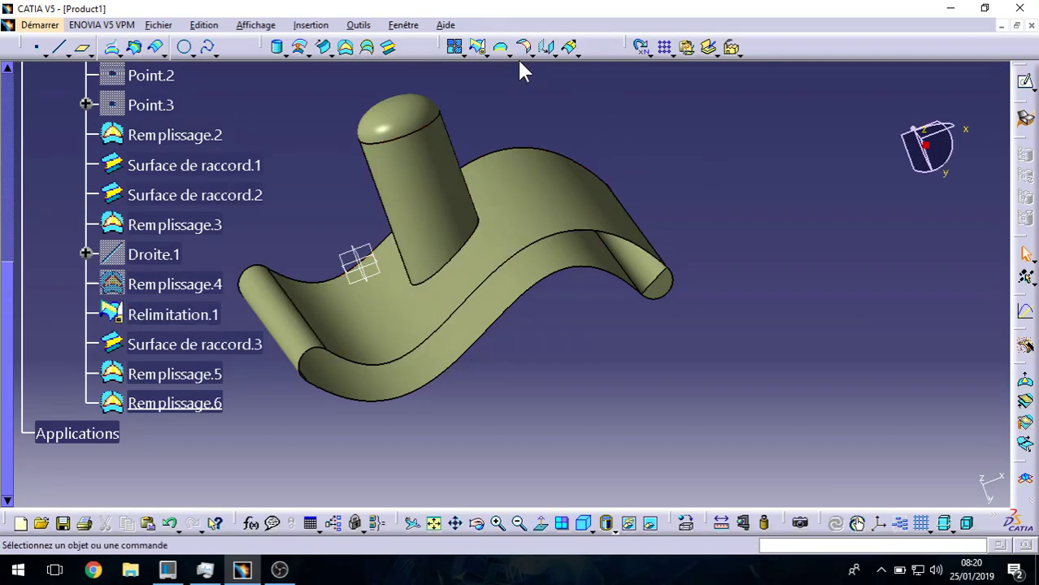
click(439, 210)
click(189, 319)
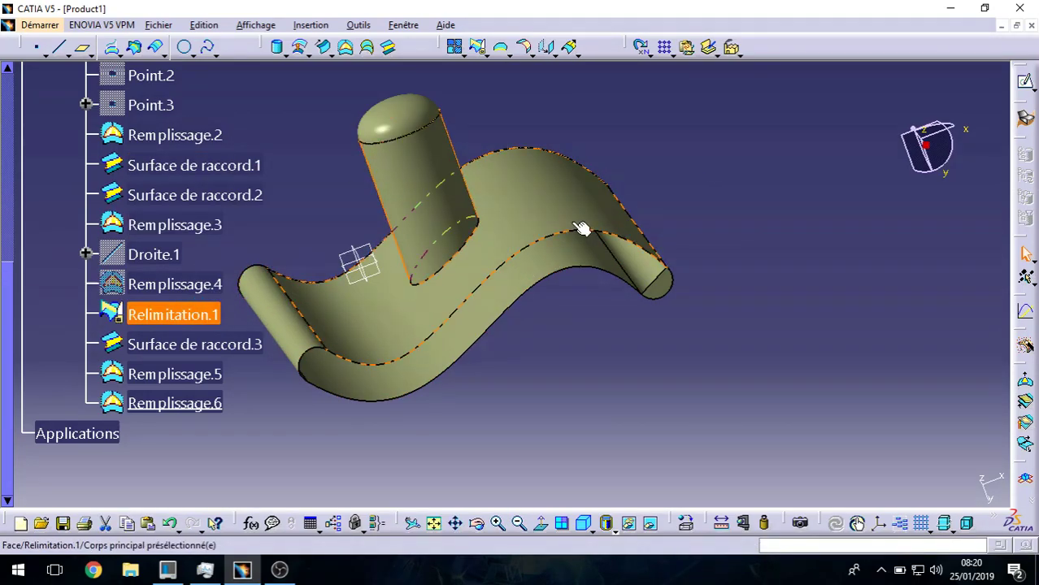
double_click(133, 315)
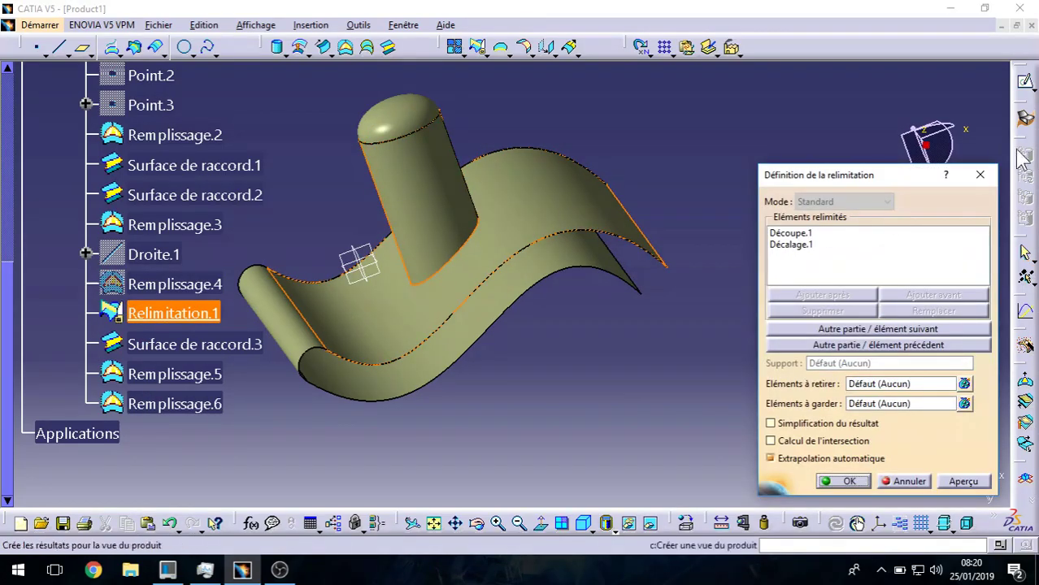
click(980, 175)
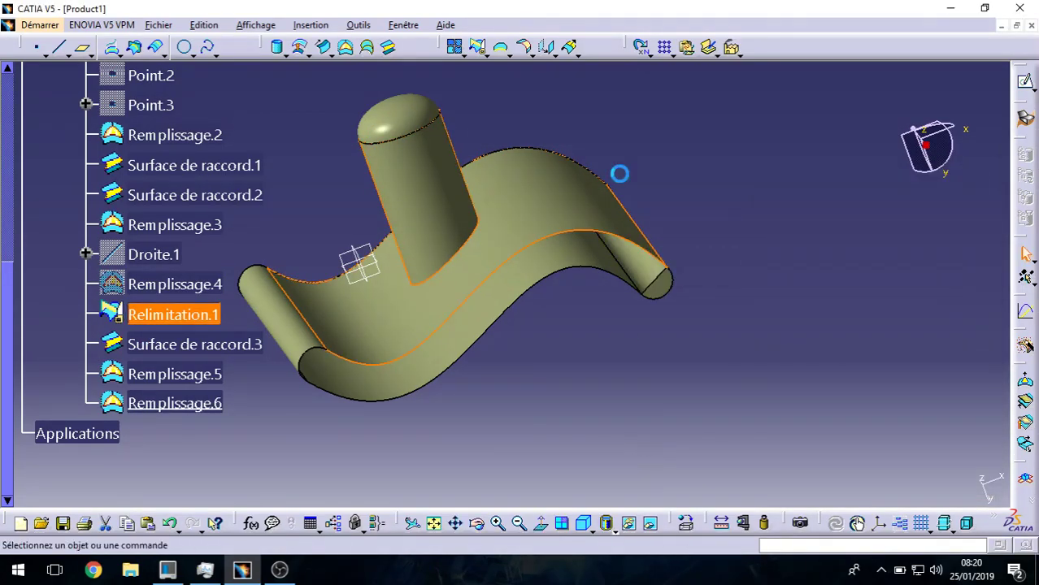
- Create an edge fillet with a 55 mm radius along the intersection of the cylinder and the offset surface
click(532, 54)
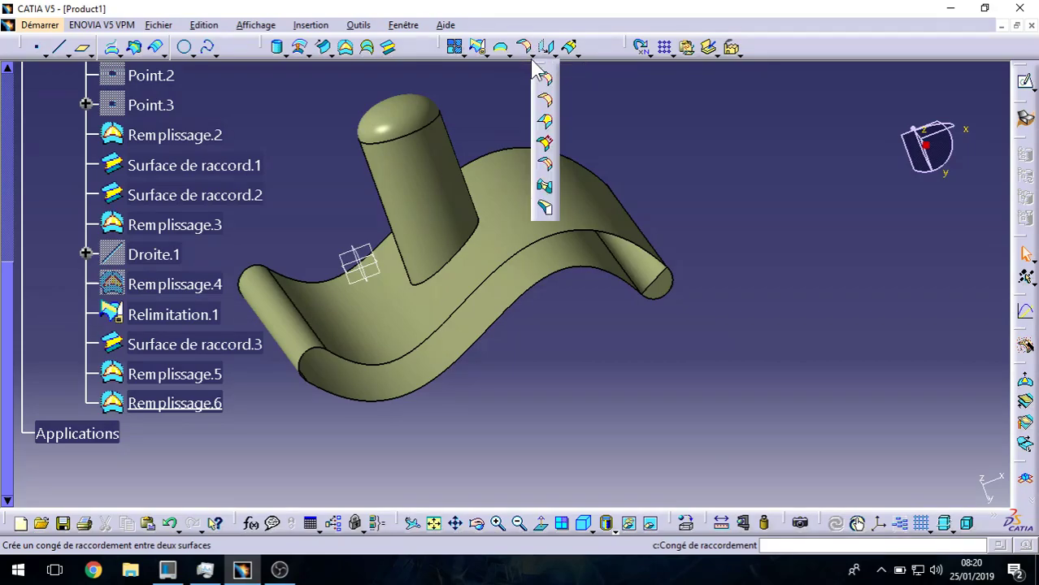
click(546, 101)
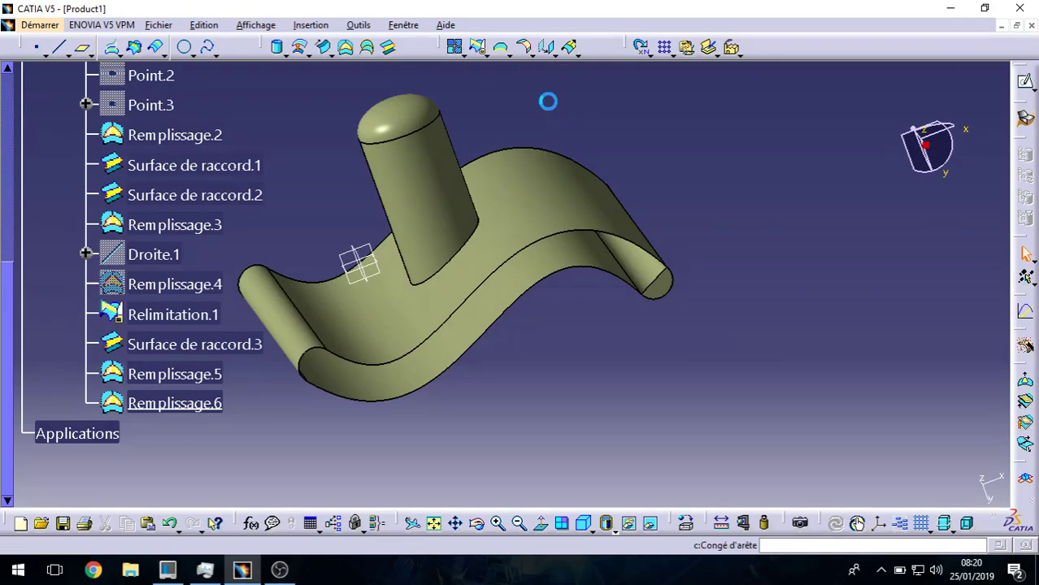
click(476, 251)
middle_drag(394, 332, 691, 304)
click(984, 331)
click(983, 331)
click(983, 331)
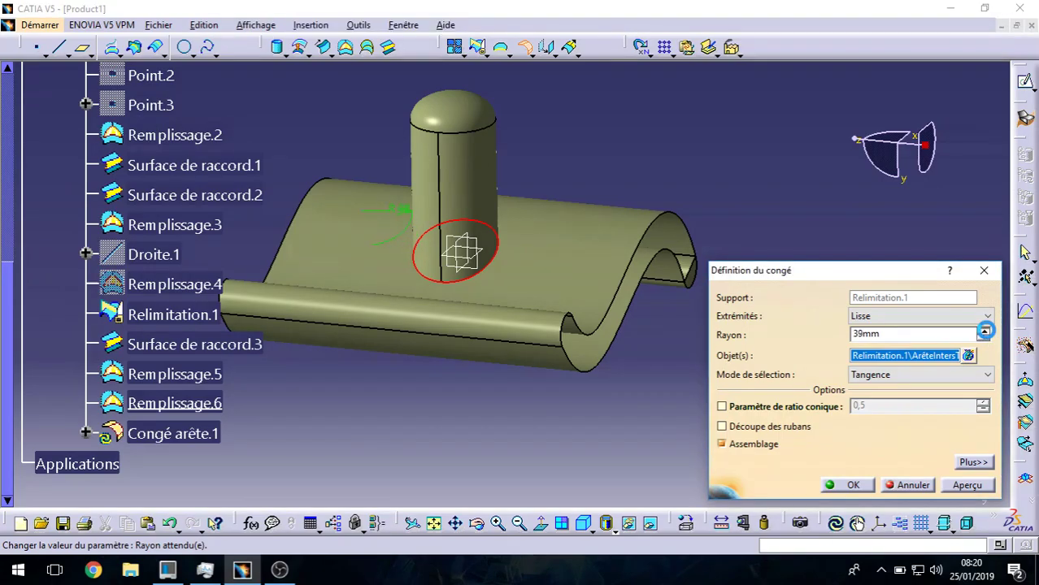
click(984, 331)
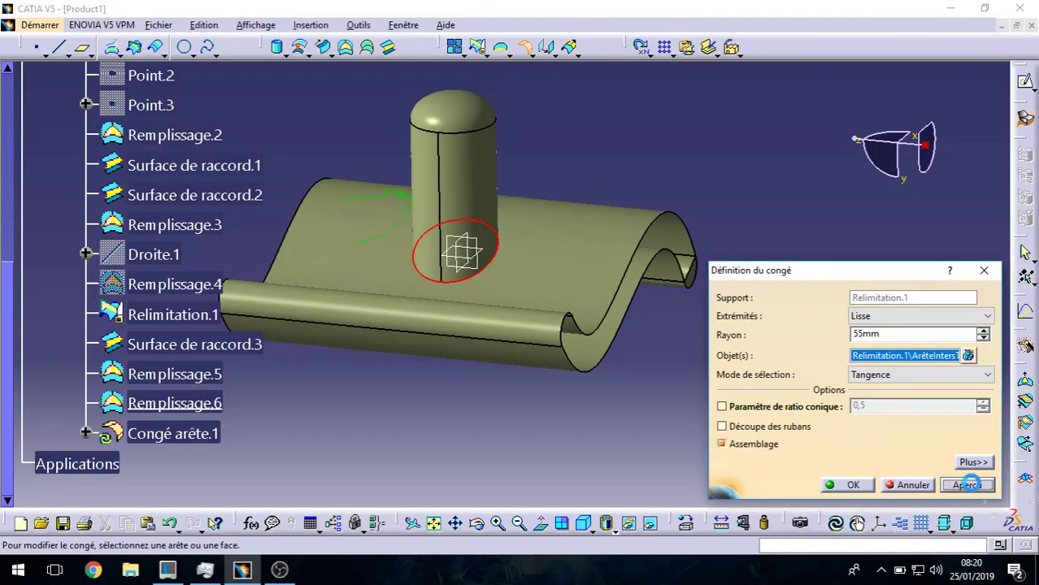
middle_drag(622, 331, 382, 392)
click(848, 484)
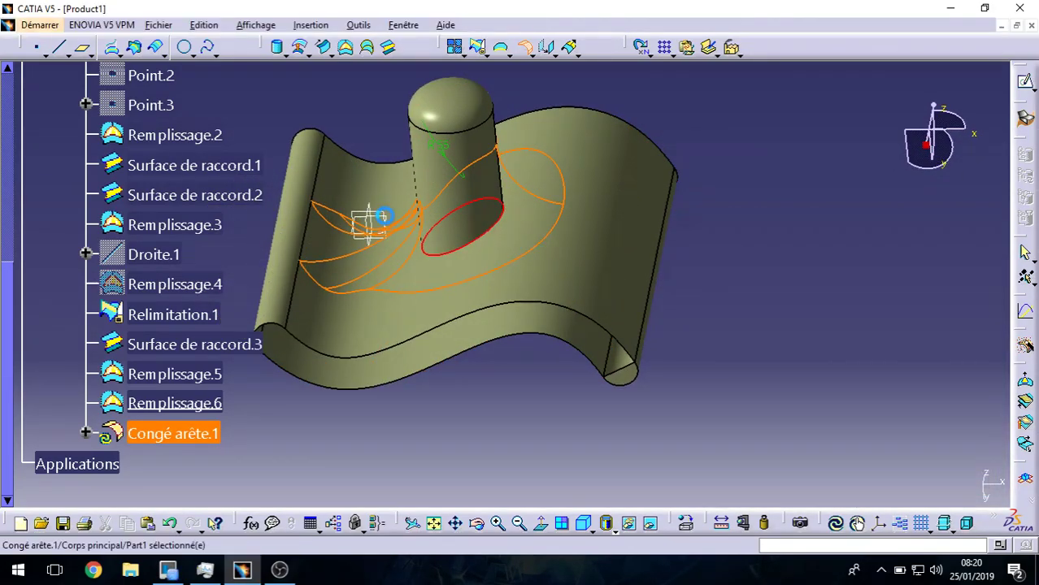
middle_drag(383, 271, 520, 357)
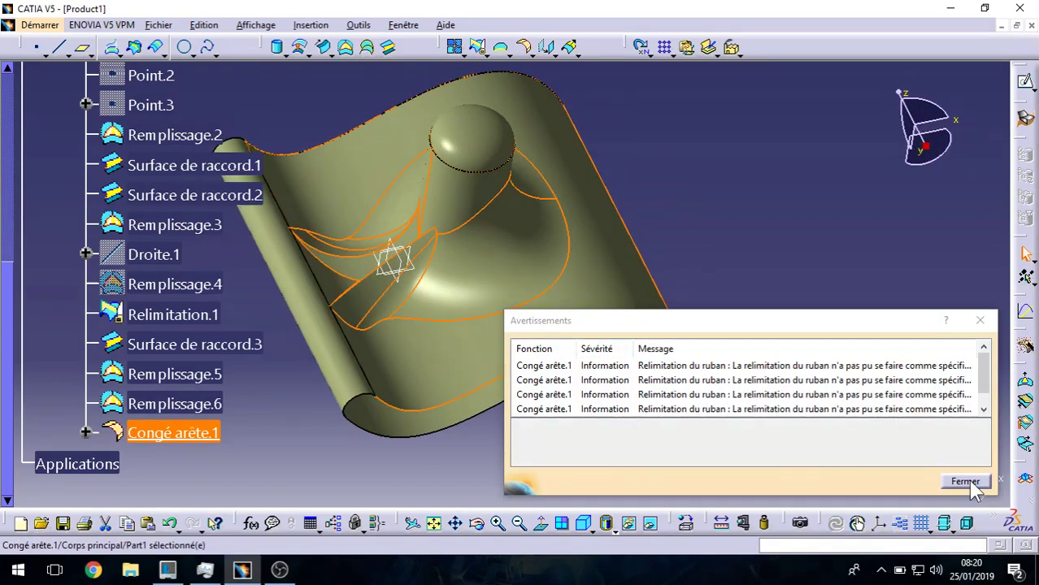
click(966, 481)
- Set the radius of the edge fillet around the cylinder's base to 20 mm
double_click(476, 271)
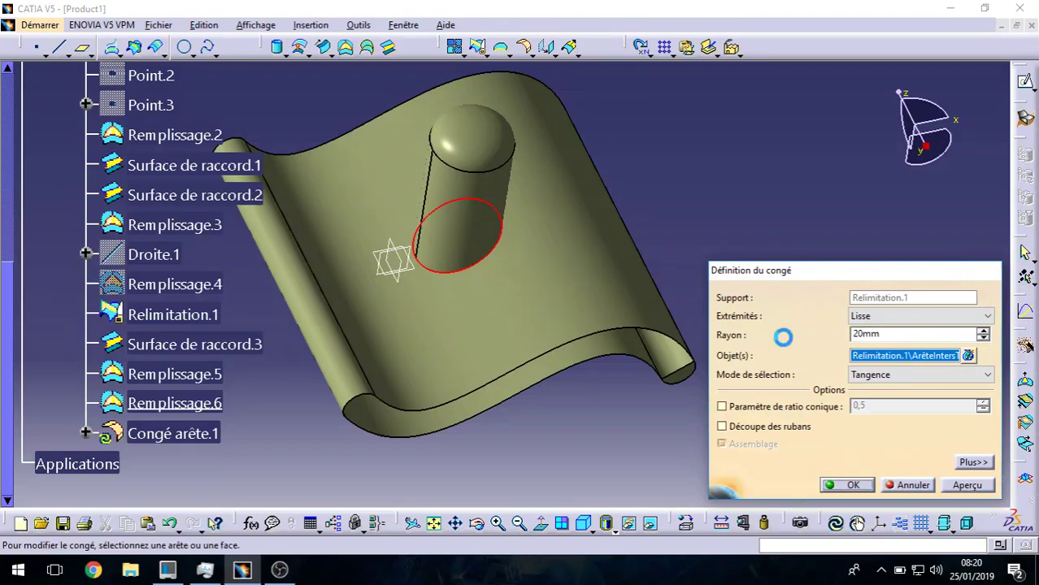
key(Return)
middle_drag(569, 293, 521, 349)
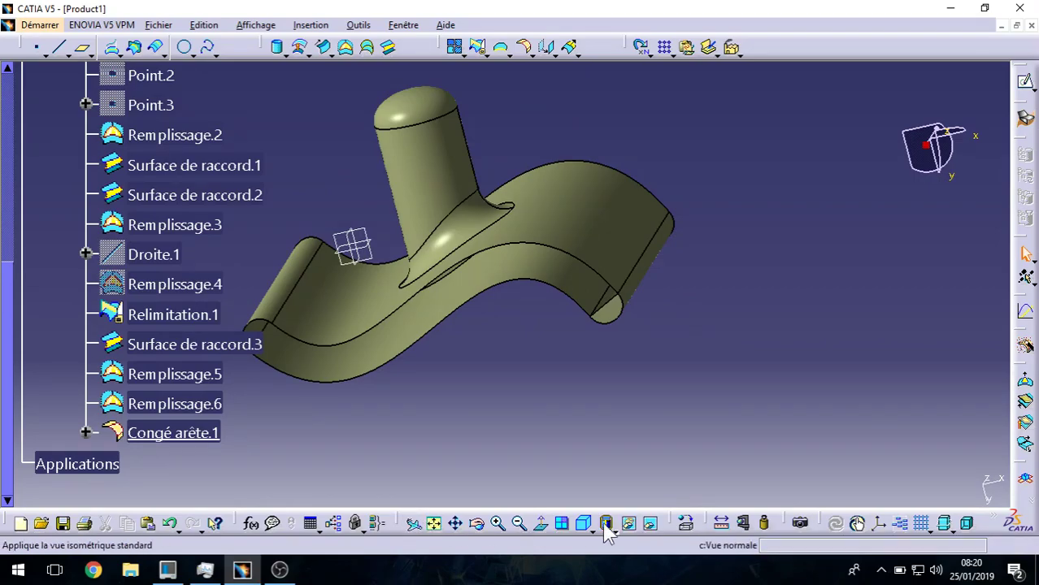
- Show the hidden fill surface Remplissage.4 that closes the wavy open side of the part
click(651, 524)
click(575, 284)
right_click(569, 283)
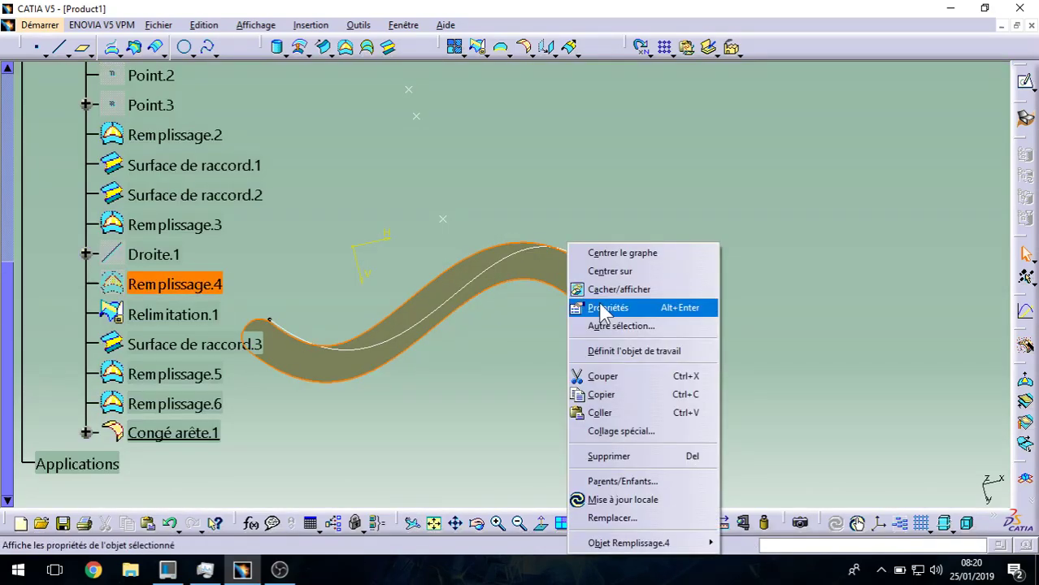
click(619, 290)
click(650, 524)
middle_drag(545, 337, 577, 304)
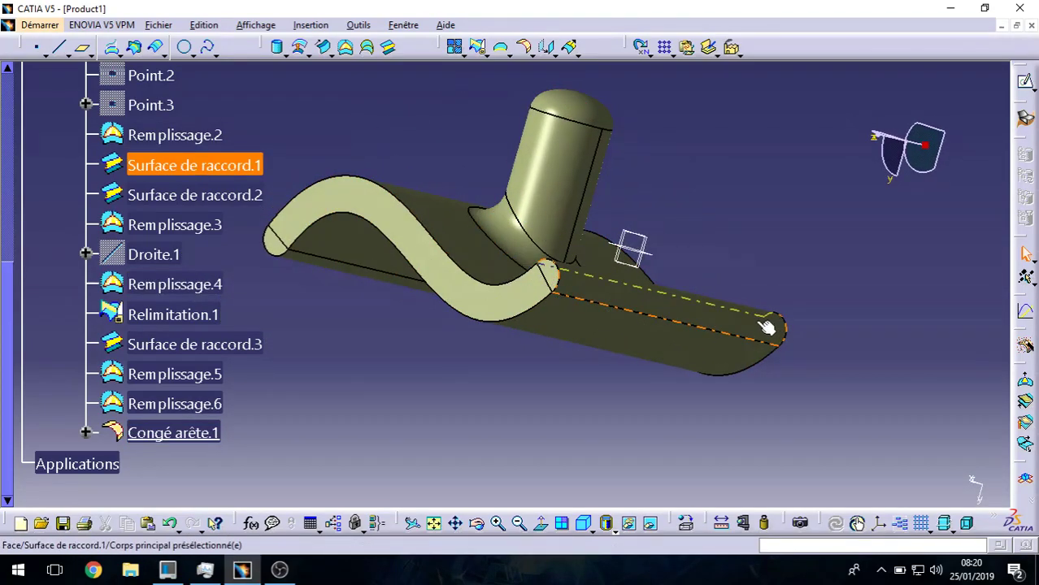
ctrl+middle_drag(515, 324, 515, 363)
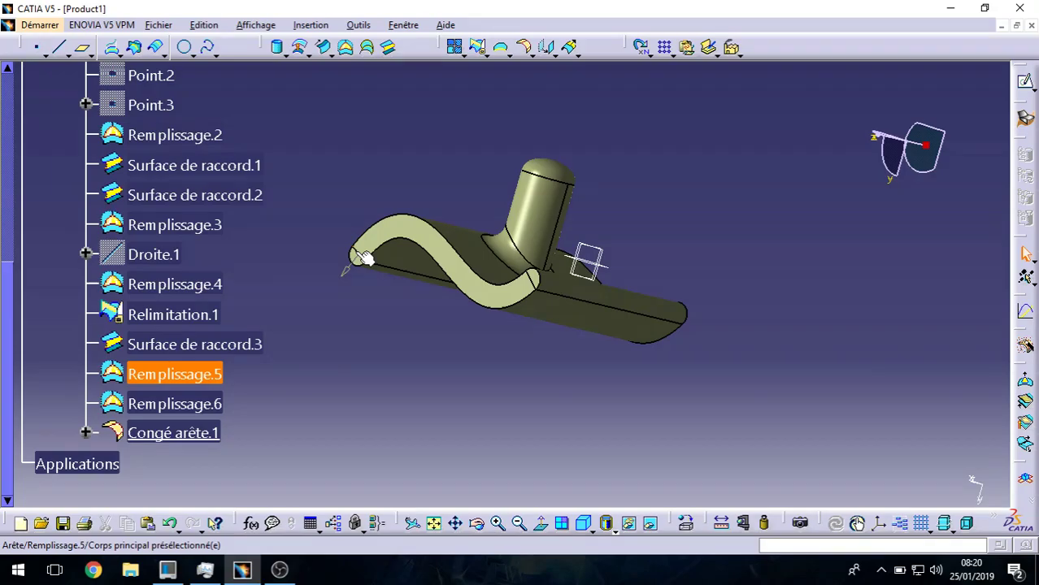
middle_drag(417, 261, 407, 367)
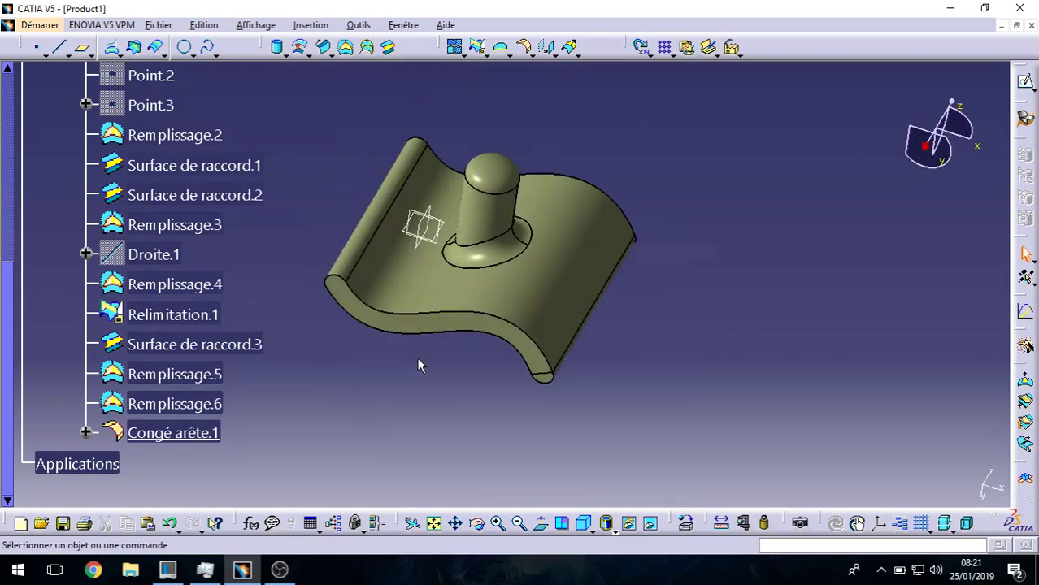
middle_drag(566, 396, 557, 323)
middle_drag(500, 220, 533, 290)
scroll(547, 308, up, 1)
scroll(554, 322, down, 2)
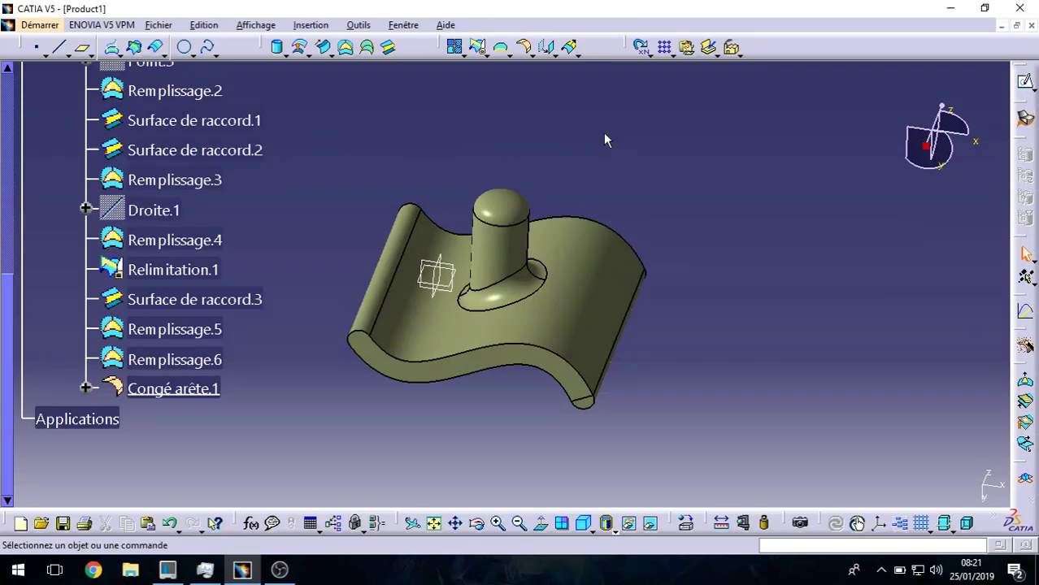
- Preview a join of all the visible surfaces with connexity checking on, and discard the join
click(186, 390)
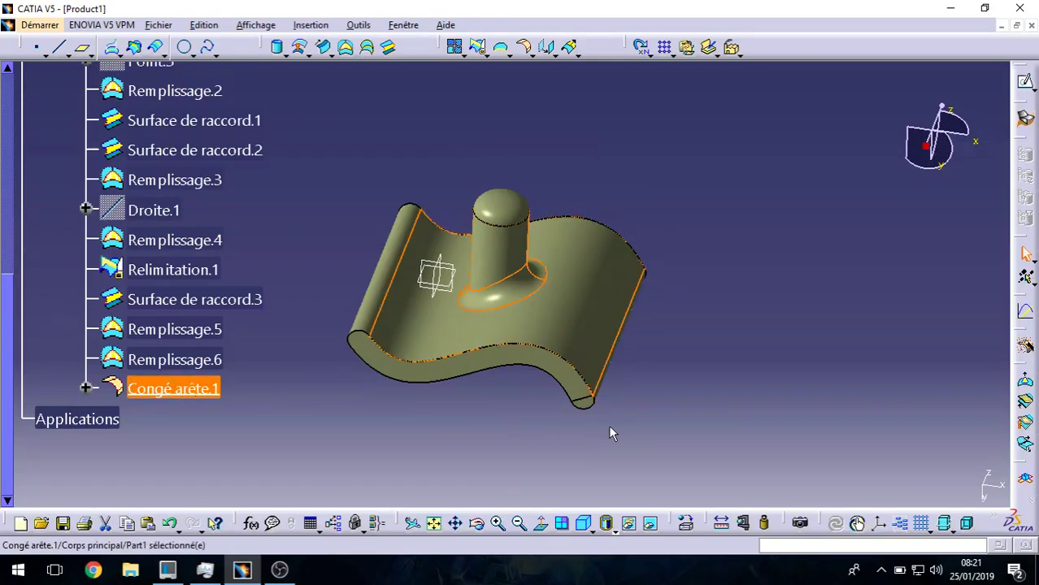
middle_drag(536, 417, 614, 251)
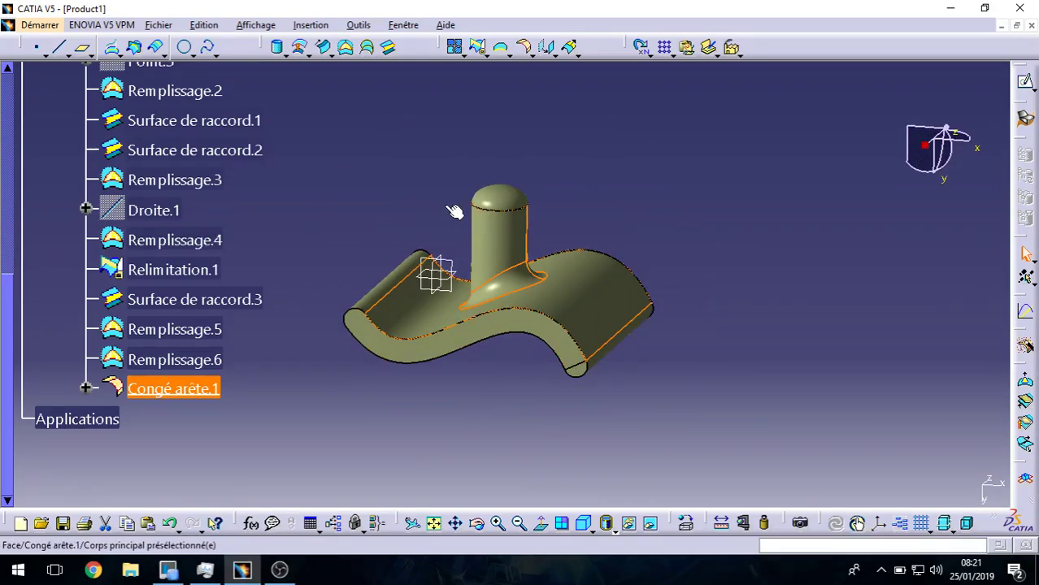
drag(312, 145, 782, 458)
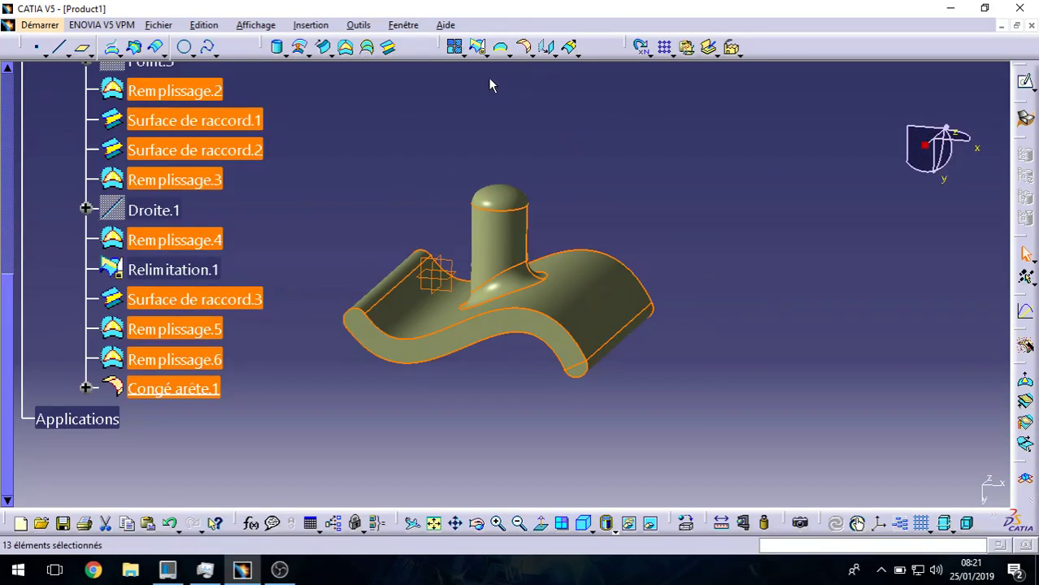
click(455, 47)
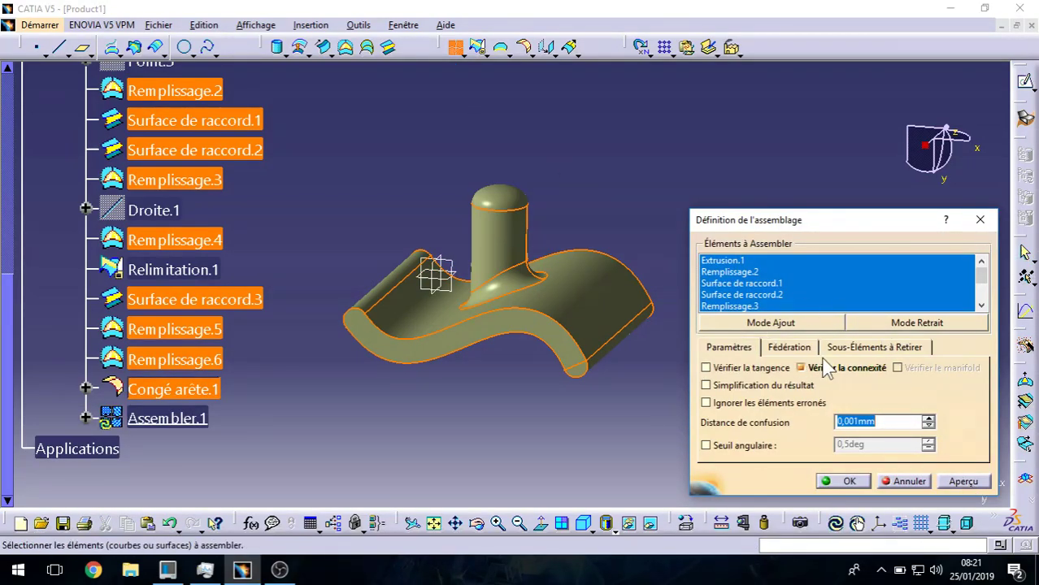
middle_drag(638, 331, 591, 358)
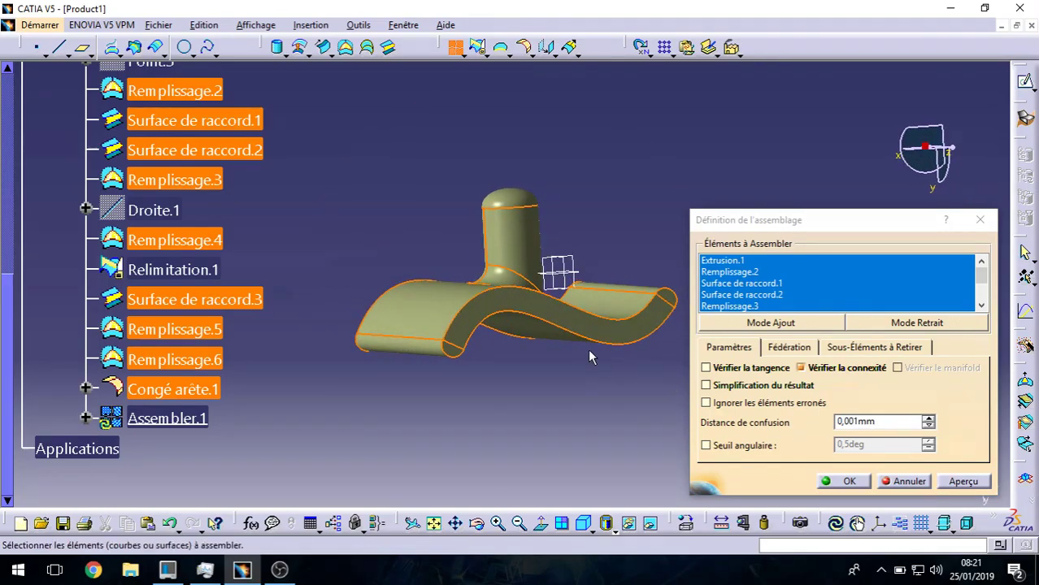
click(983, 487)
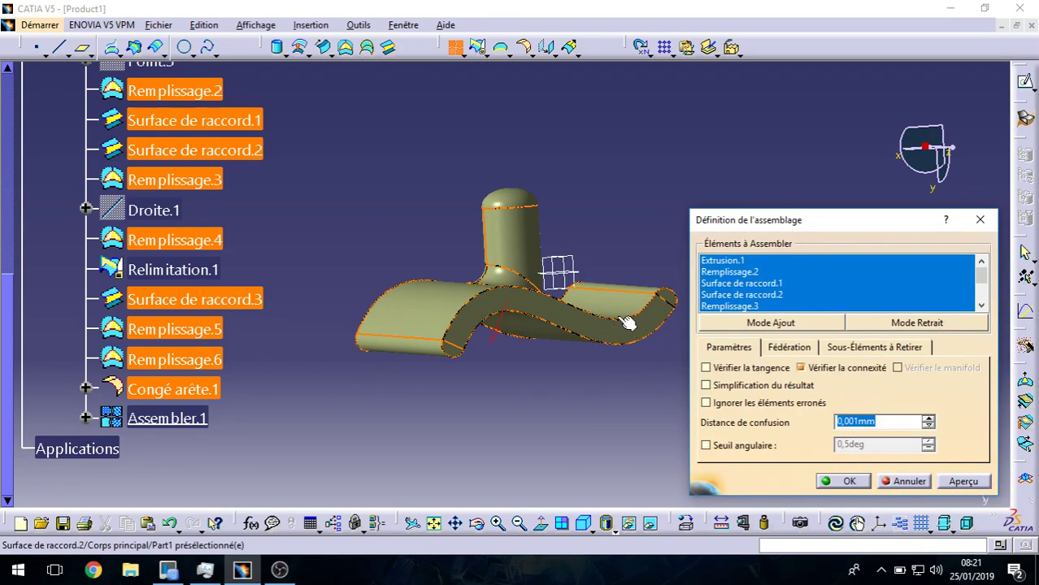
middle_drag(456, 365, 496, 338)
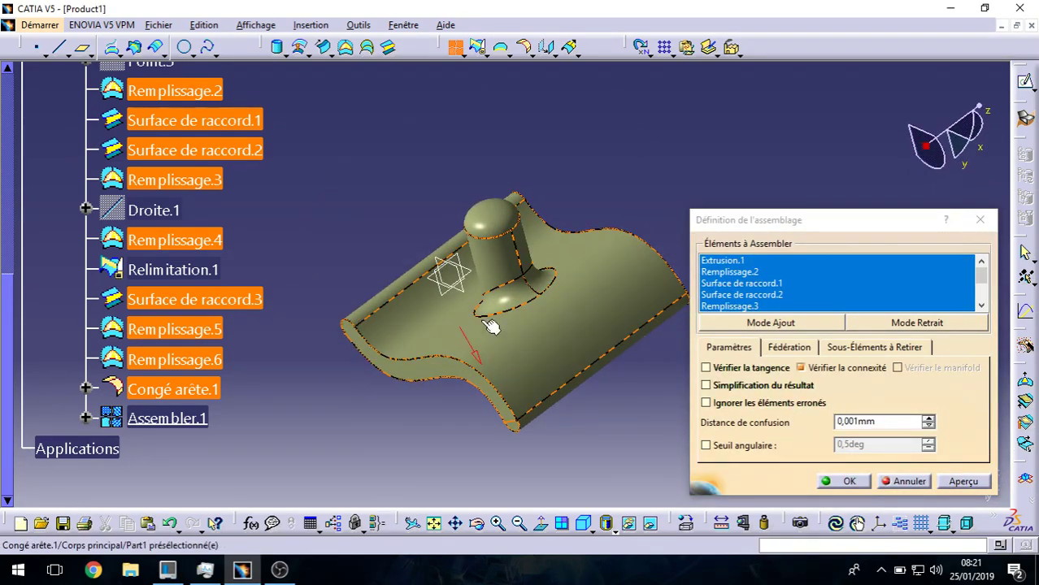
click(924, 483)
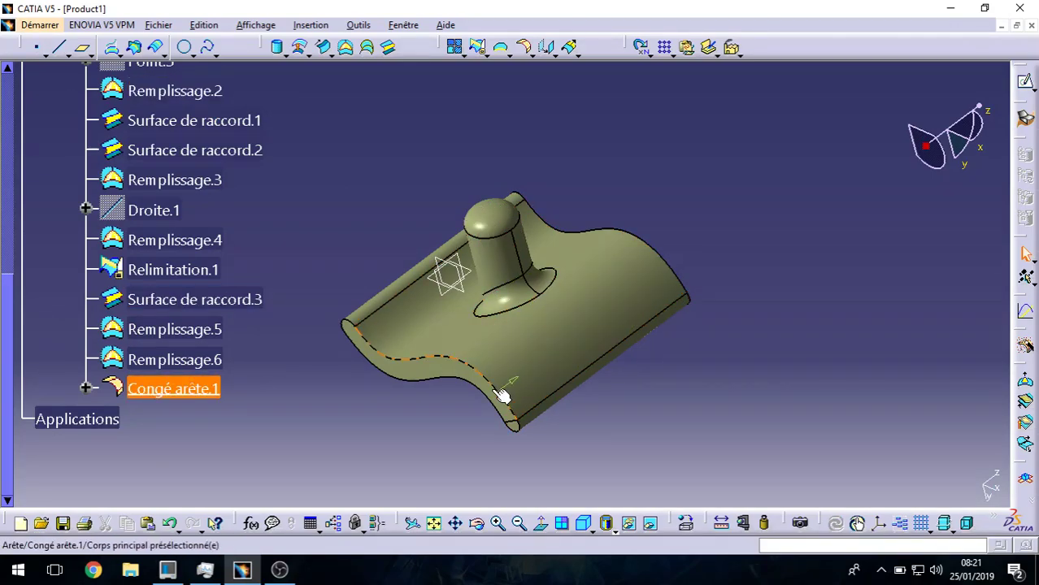
- Hide the small fill surface Remplissage.6 at the blend's rounded end
mouse_move(520, 430)
middle_down()
mouse_move(525, 322)
mouse_move(538, 429)
middle_up()
right_click(511, 444)
click(543, 174)
middle_drag(650, 268, 650, 431)
- Preview a join of the remaining visible surfaces to check the open boundary at the blend's end, and discard the join
drag(411, 163, 661, 434)
click(454, 46)
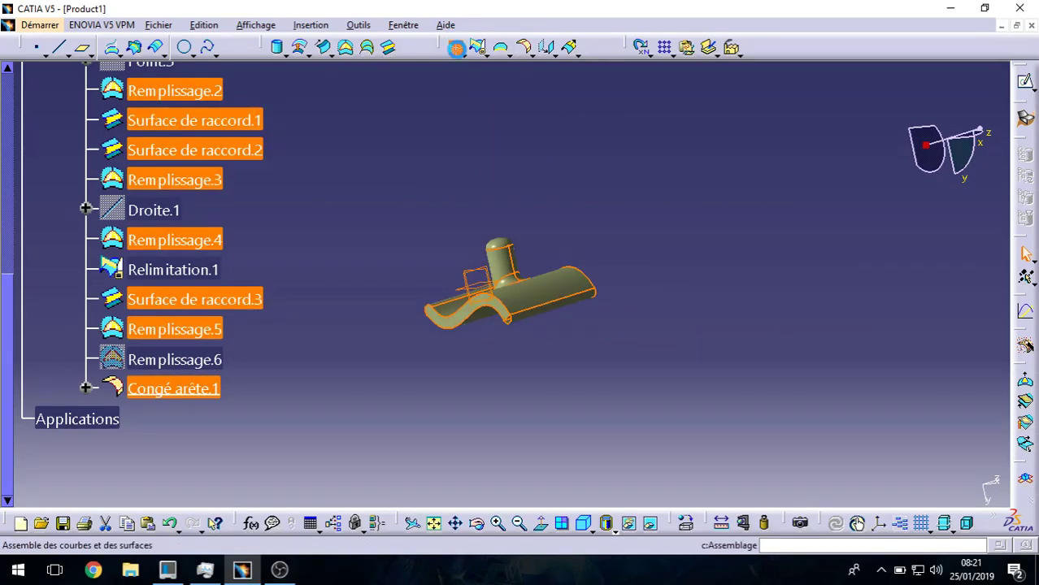
click(973, 486)
middle_drag(606, 429, 613, 174)
middle_drag(551, 512, 567, 387)
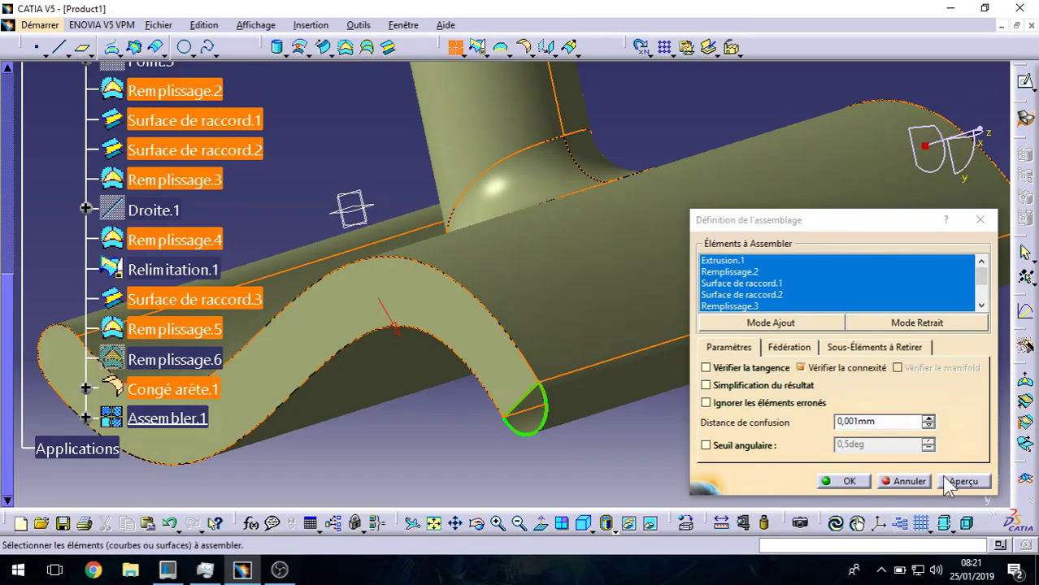
click(902, 481)
- Show the hidden fill surface Remplissage.6 at the blend's end again
middle_drag(805, 463, 774, 496)
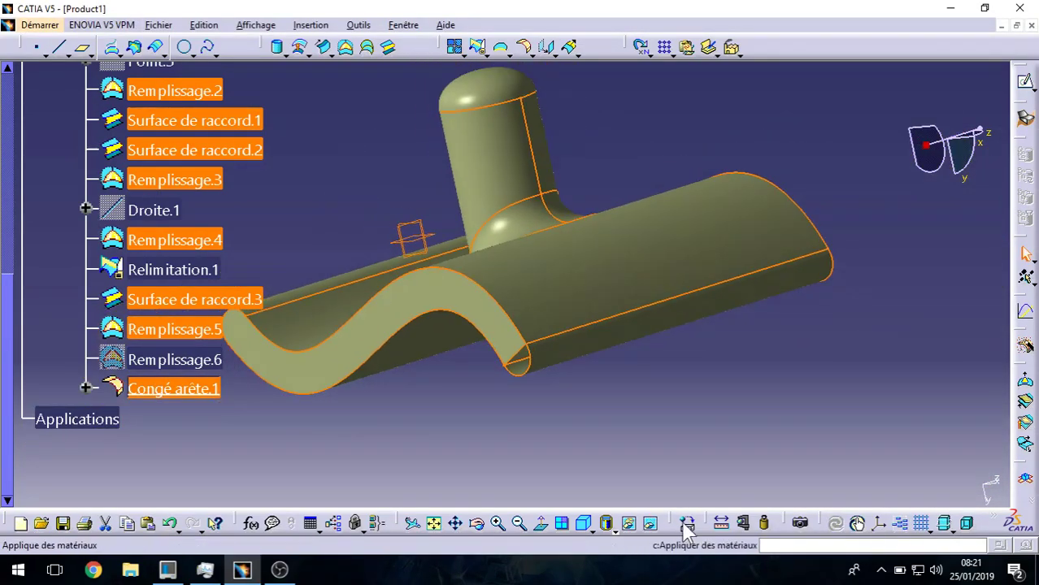
click(650, 523)
right_click(525, 370)
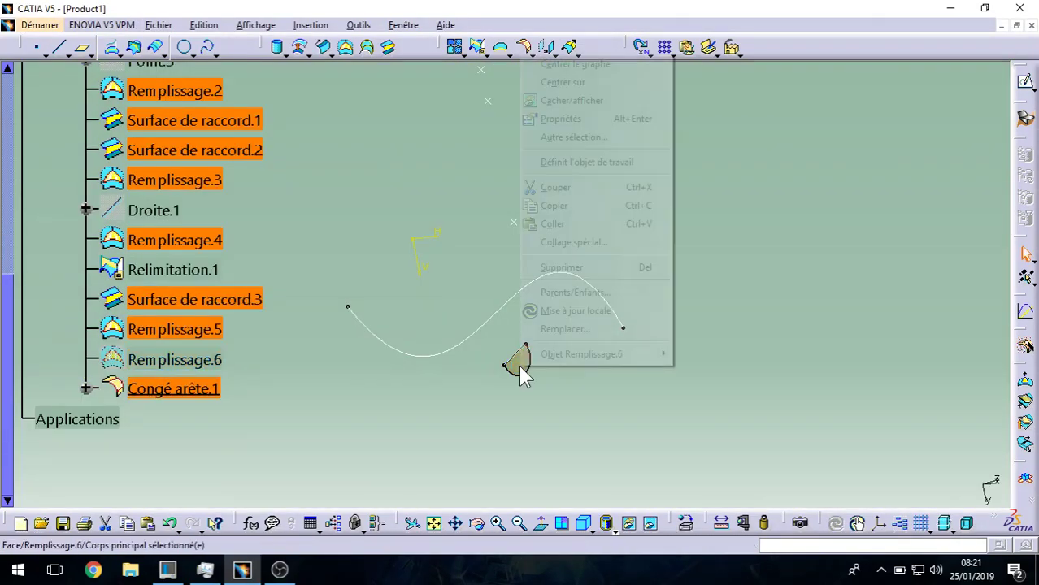
click(567, 101)
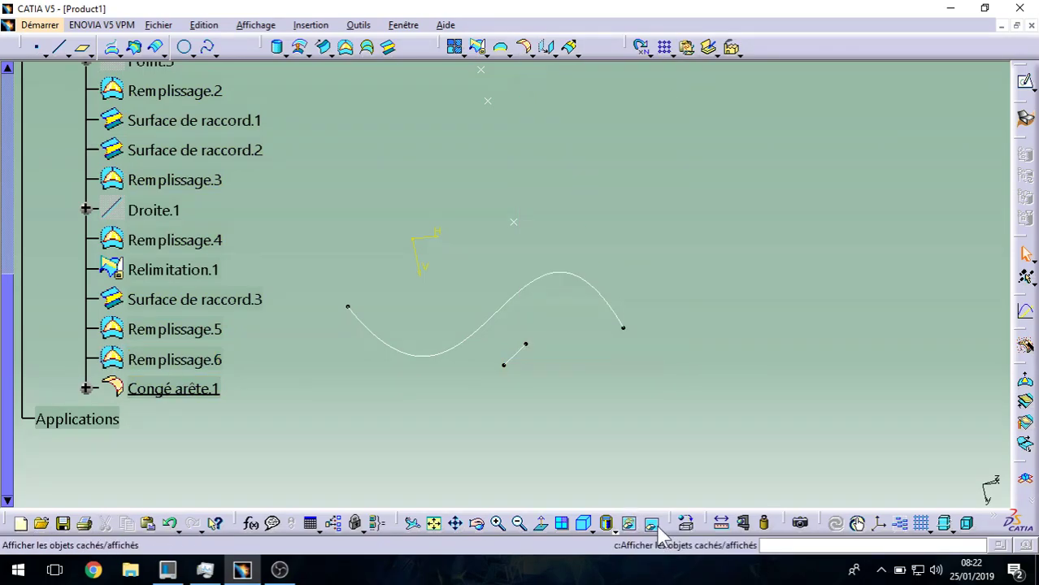
click(649, 522)
mouse_move(649, 431)
middle_down()
mouse_move(626, 377)
mouse_move(583, 394)
mouse_move(639, 437)
middle_up()
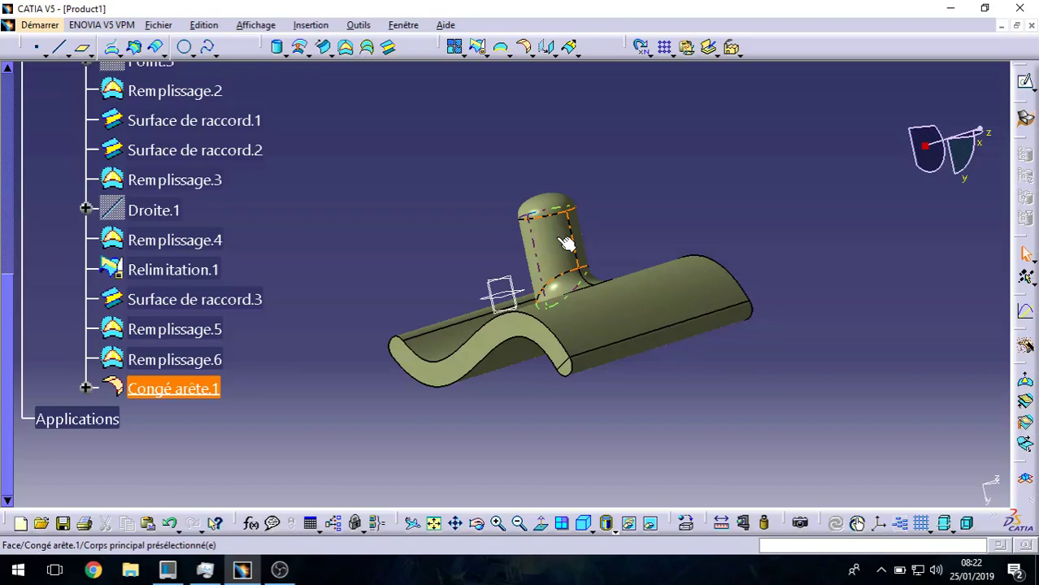
click(591, 202)
middle_drag(591, 201, 613, 270)
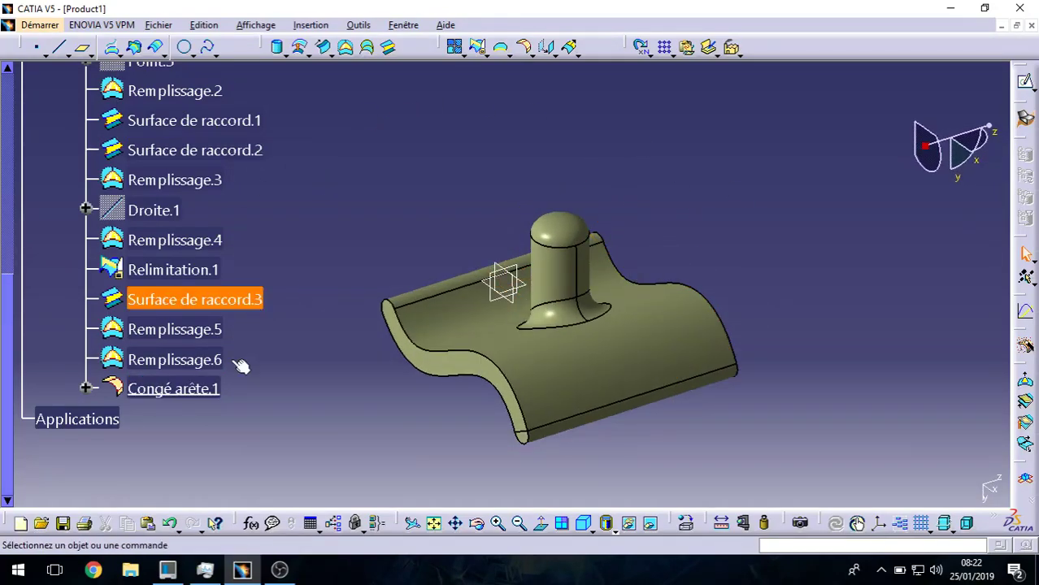
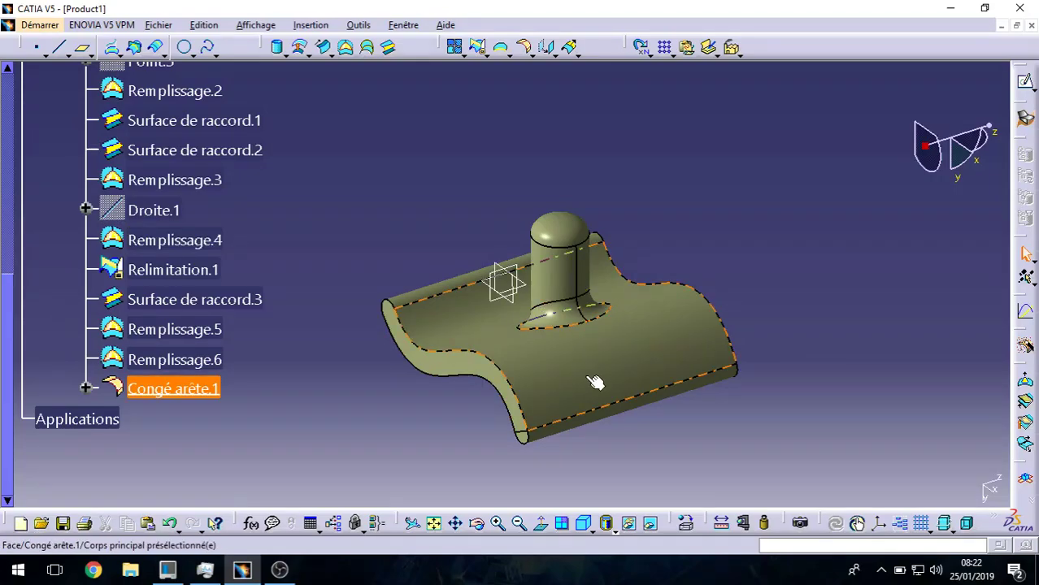
middle_drag(528, 445, 538, 280)
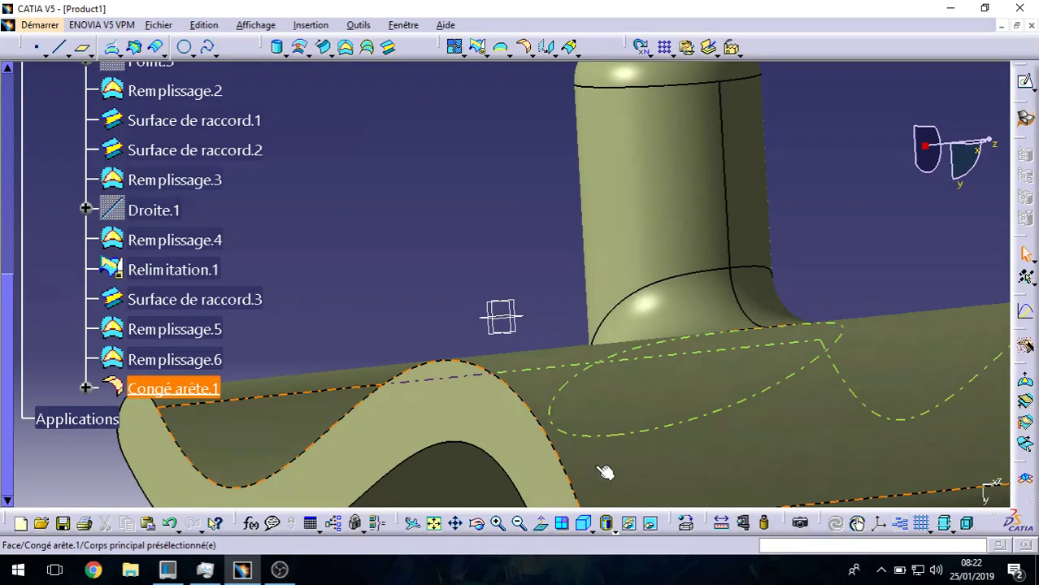
middle_click(557, 474)
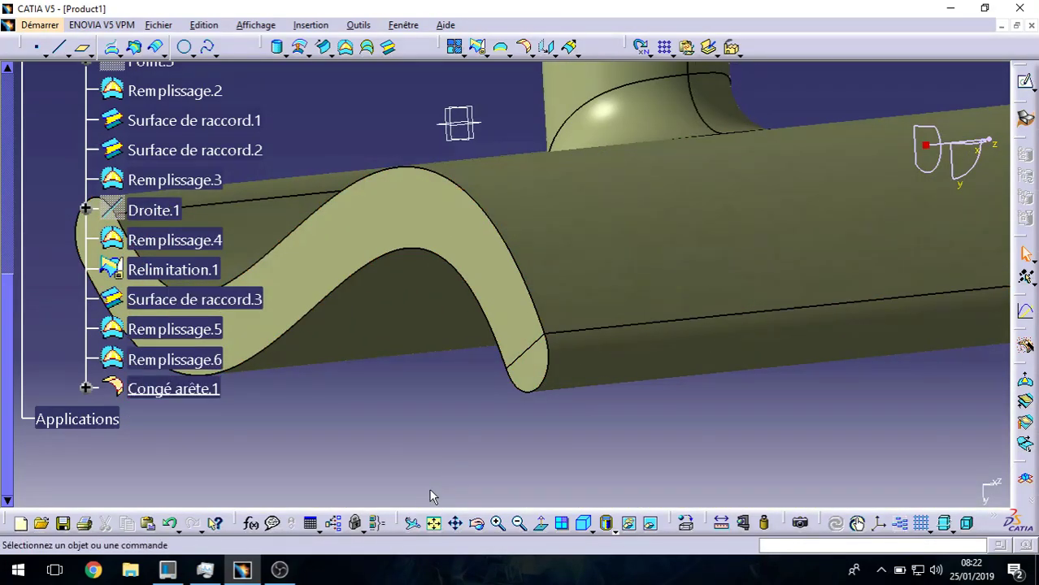
- Join the extruded, fill, blend and filleted surfaces into one surface, with connexity checking on and a 0,001 mm merging distance
middle_drag(551, 319, 561, 481)
middle_drag(605, 406, 623, 473)
drag(393, 205, 766, 464)
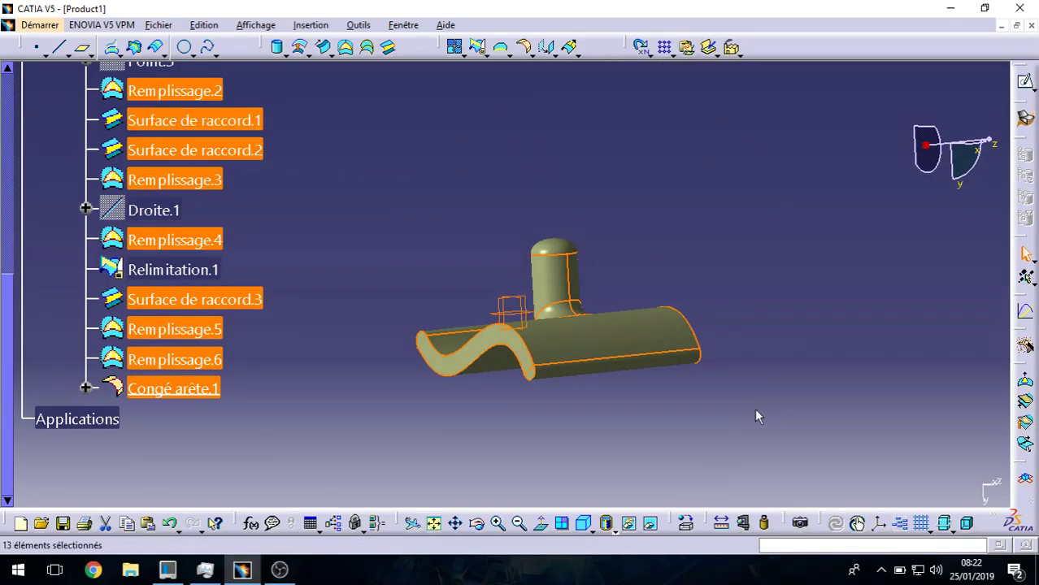
click(456, 49)
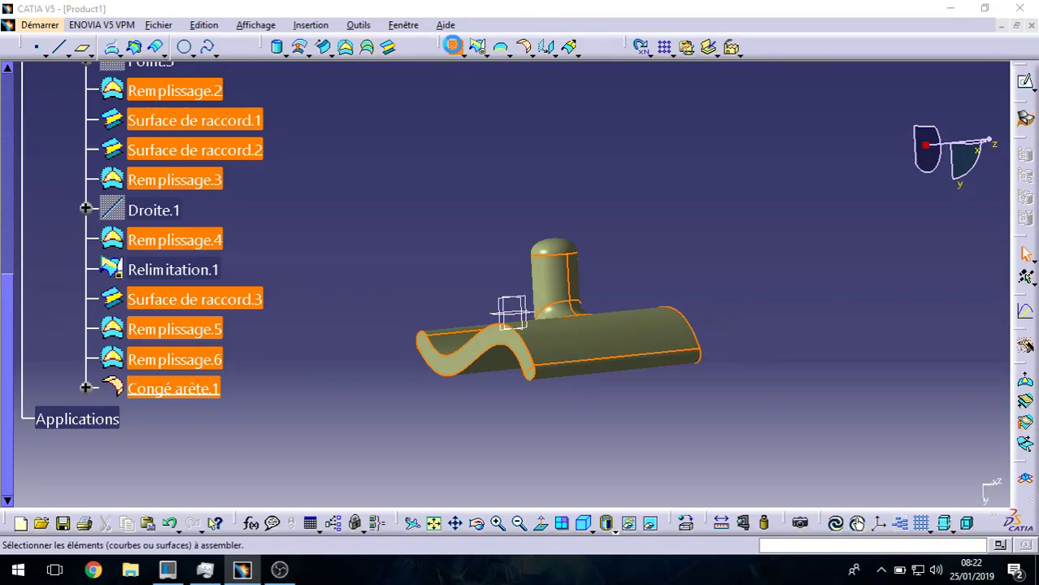
click(966, 484)
middle_drag(711, 331, 546, 360)
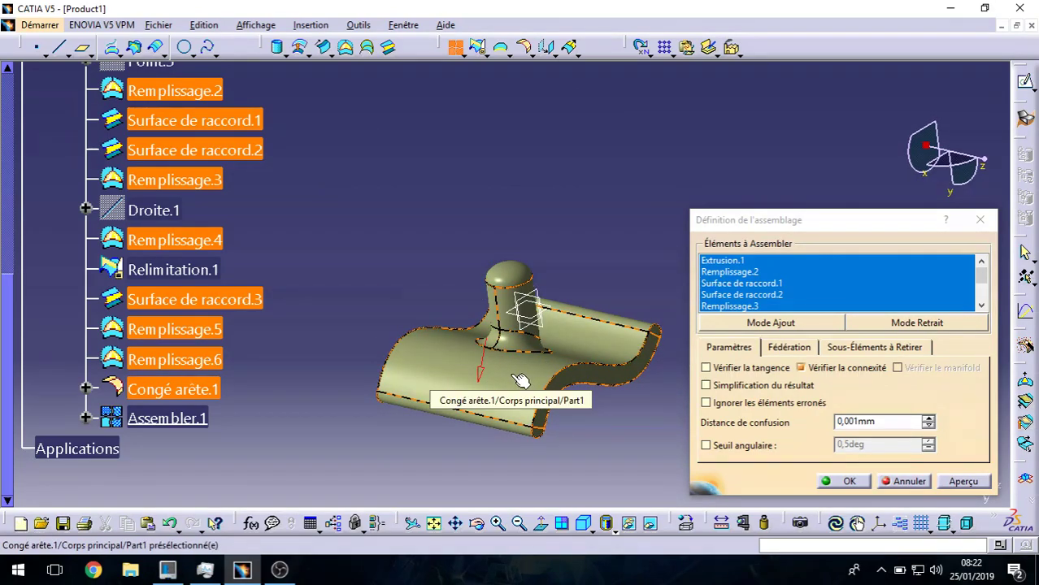
click(854, 481)
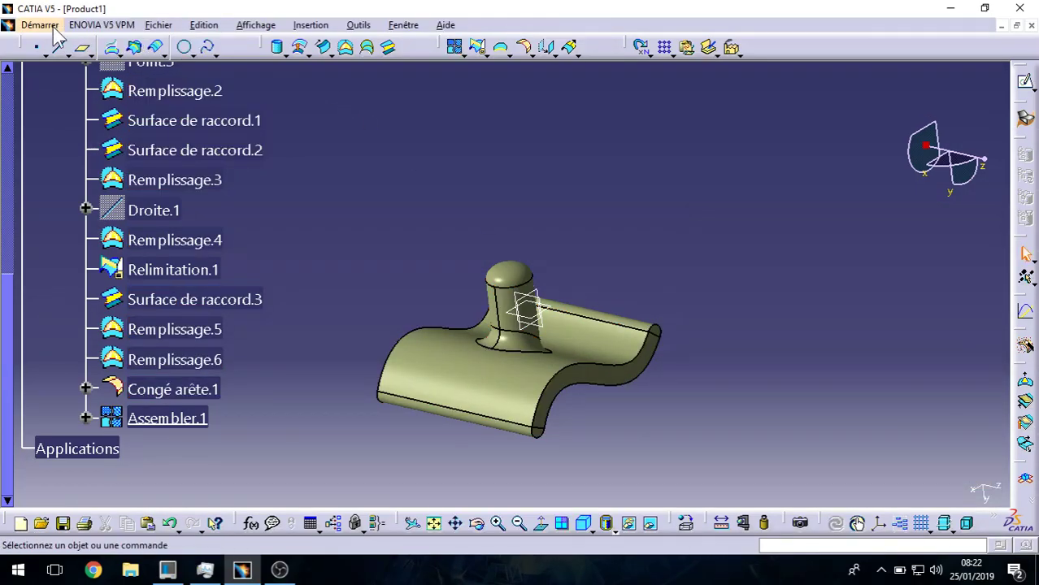
- Convert the joined surface Assembler.1 into a solid with Close Surface in the Part Design workbench, and hide the joined surface
click(49, 25)
mouse_move(169, 69)
click(257, 65)
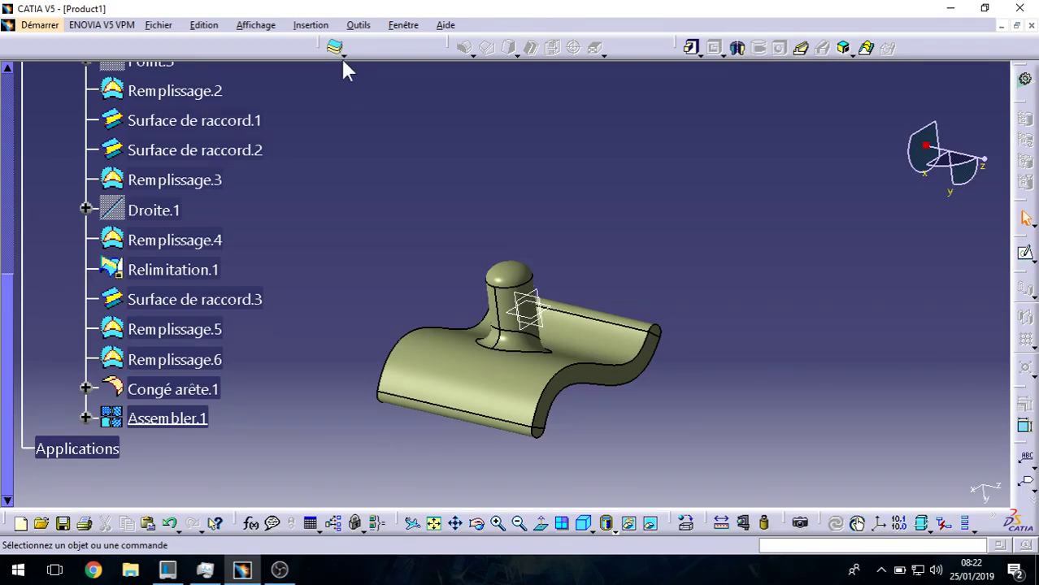
click(344, 54)
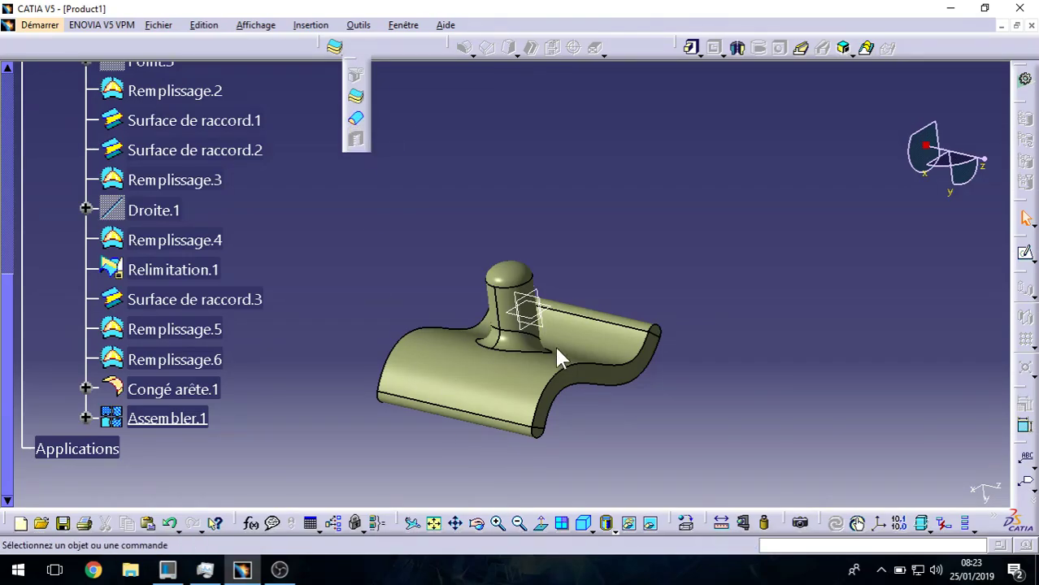
click(358, 122)
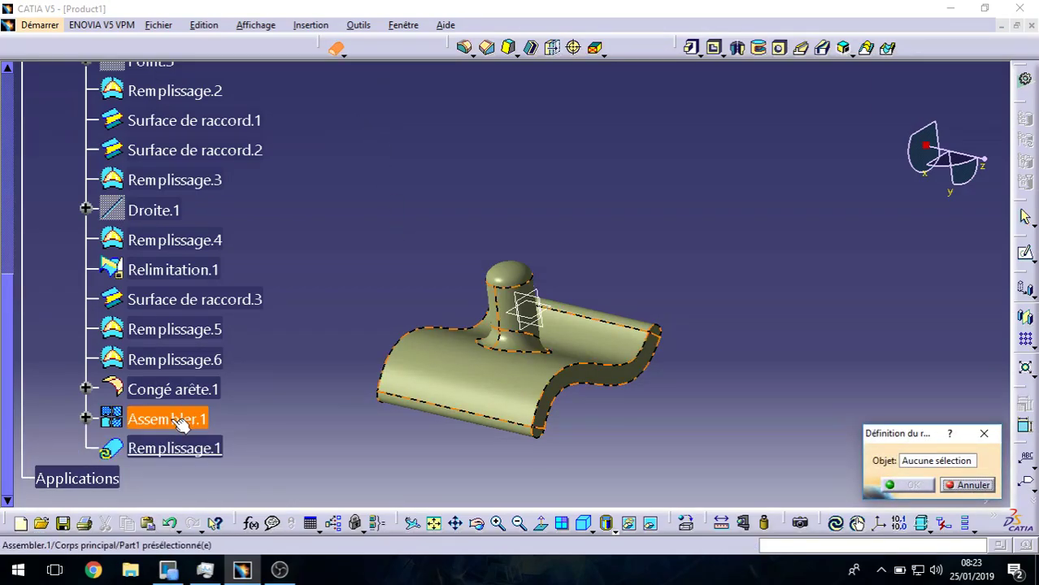
click(496, 400)
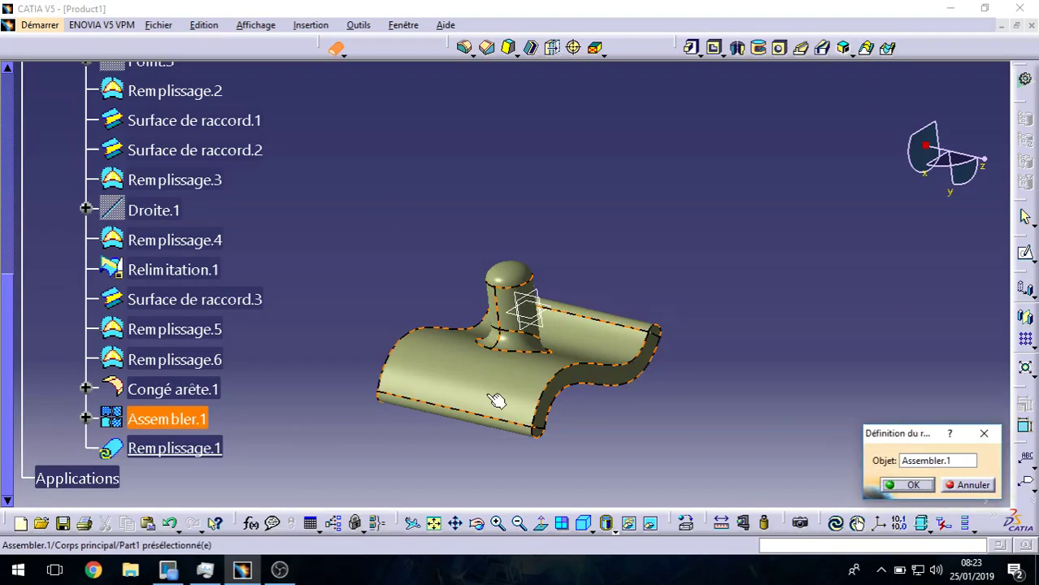
click(909, 485)
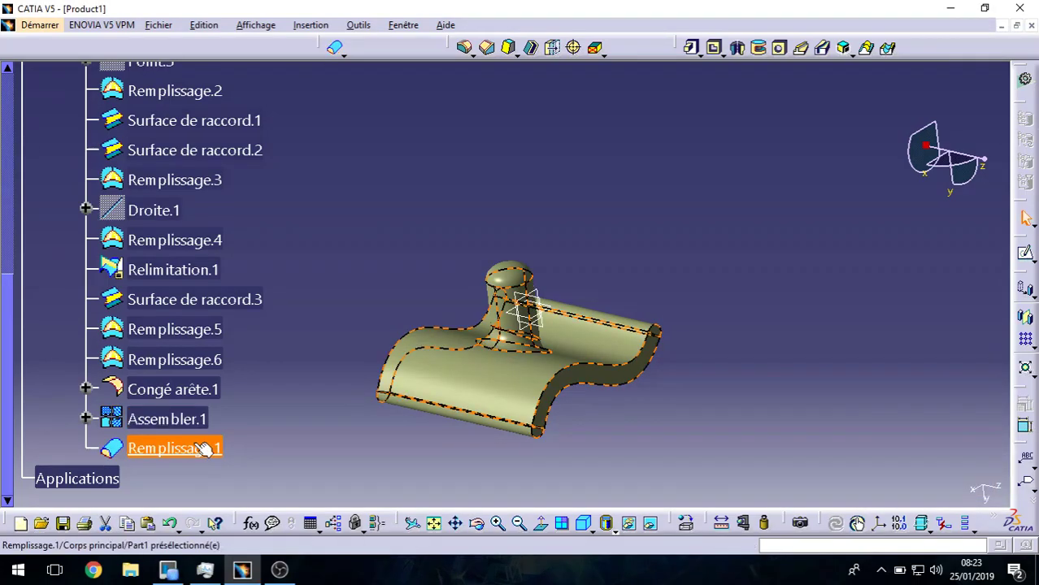
right_click(175, 424)
click(209, 155)
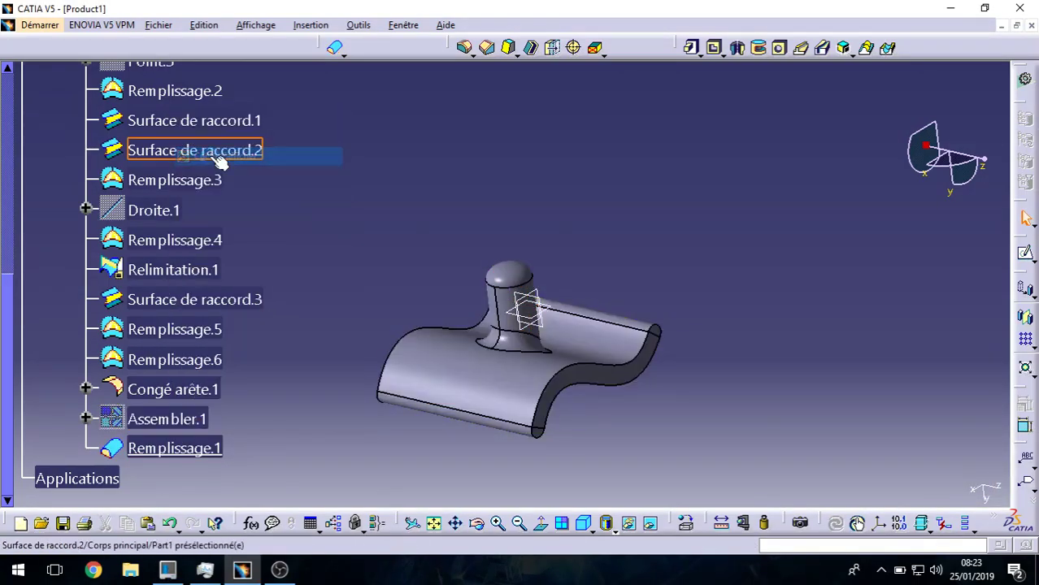
- Measure the inertia of the solid's wavy upper face, and close the measurement without keeping it
middle_drag(603, 394, 671, 290)
scroll(586, 356, up, 1)
scroll(672, 296, down, 3)
click(767, 526)
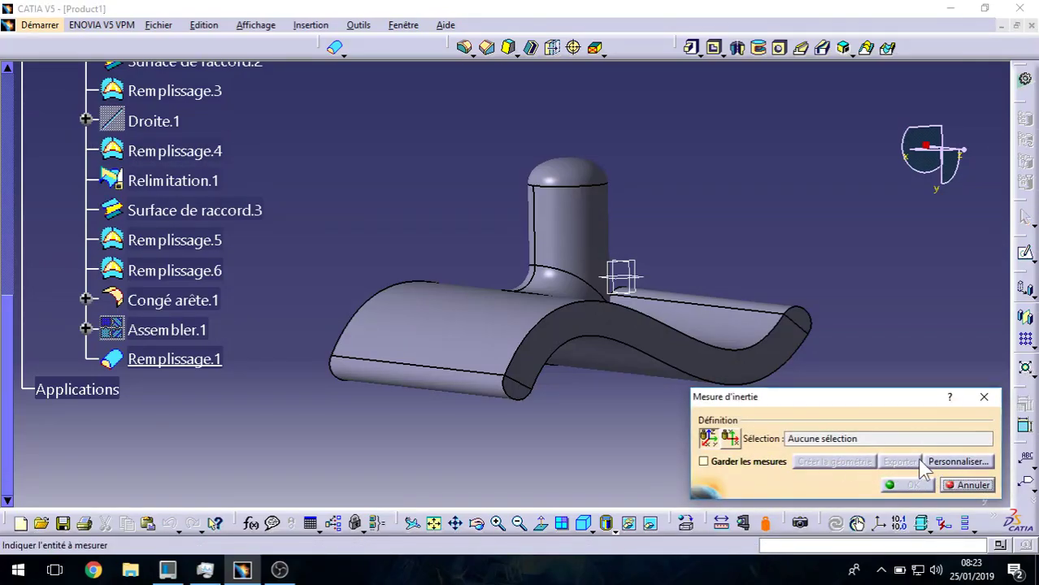
click(522, 333)
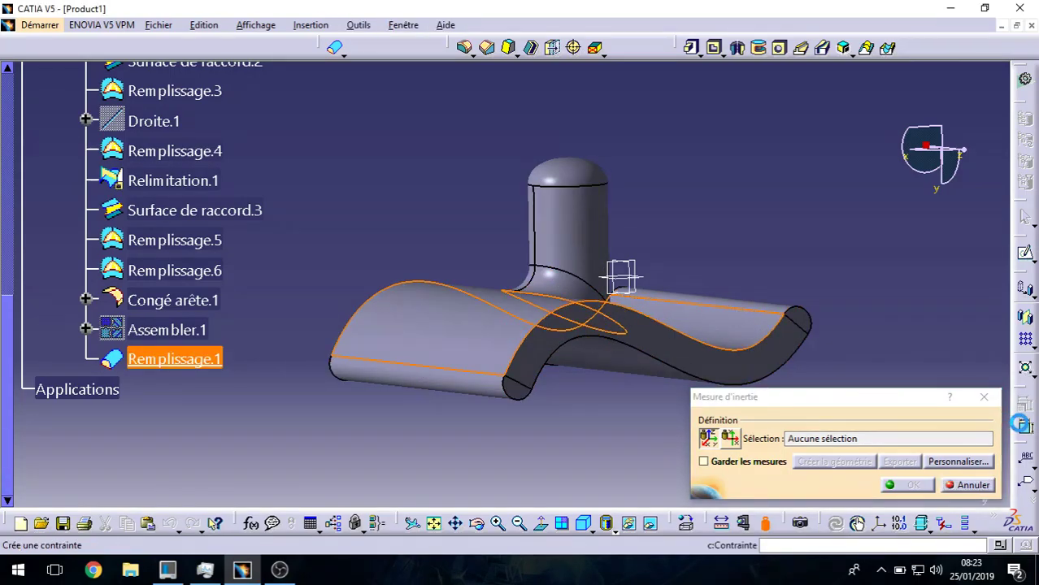
middle_drag(493, 356, 364, 396)
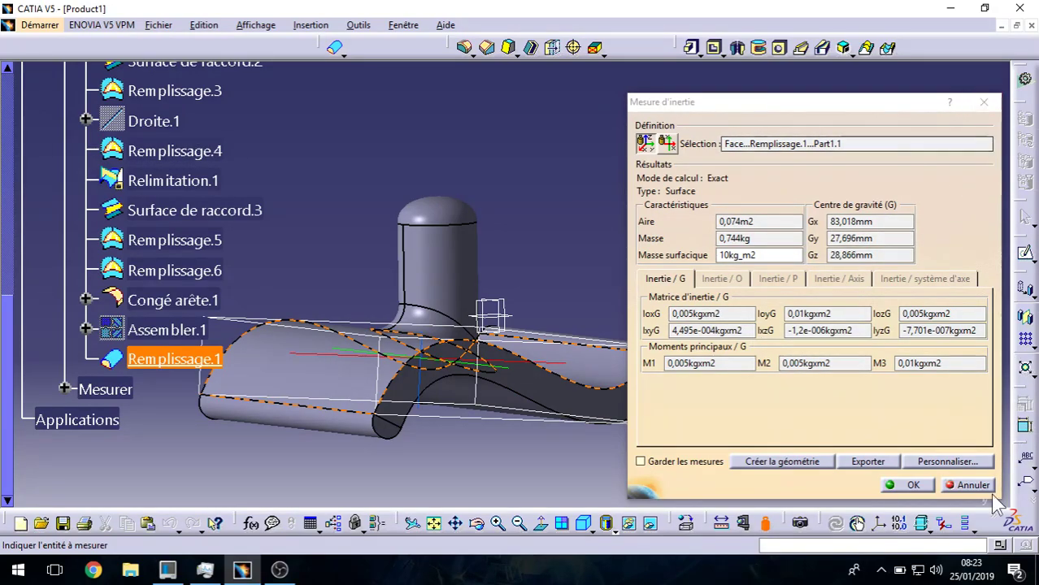
click(985, 103)
- Measure the inertia of the whole solid Remplissage.1, highlight its volume value, and discard the measurement
click(765, 524)
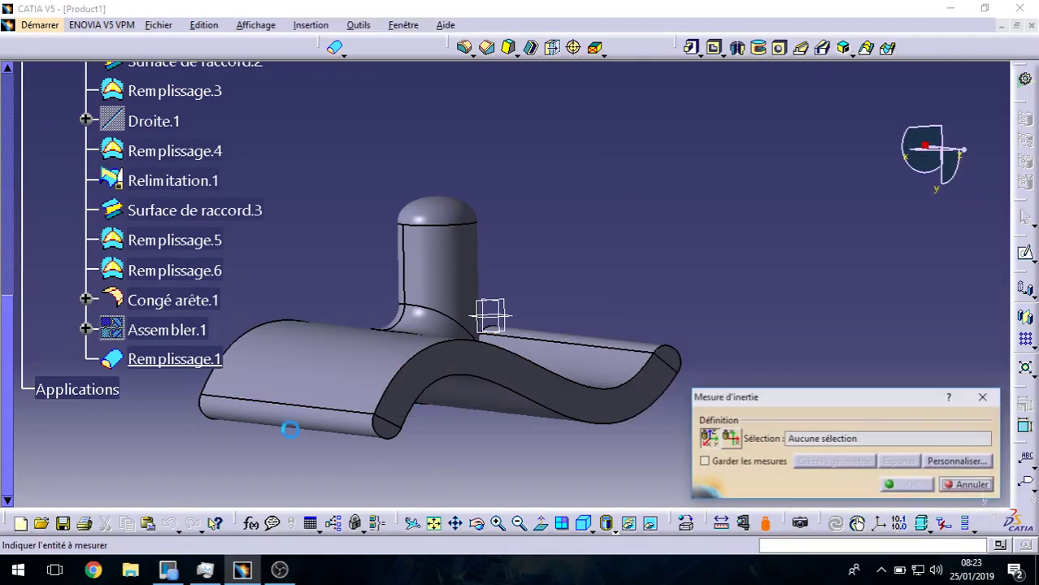
click(152, 359)
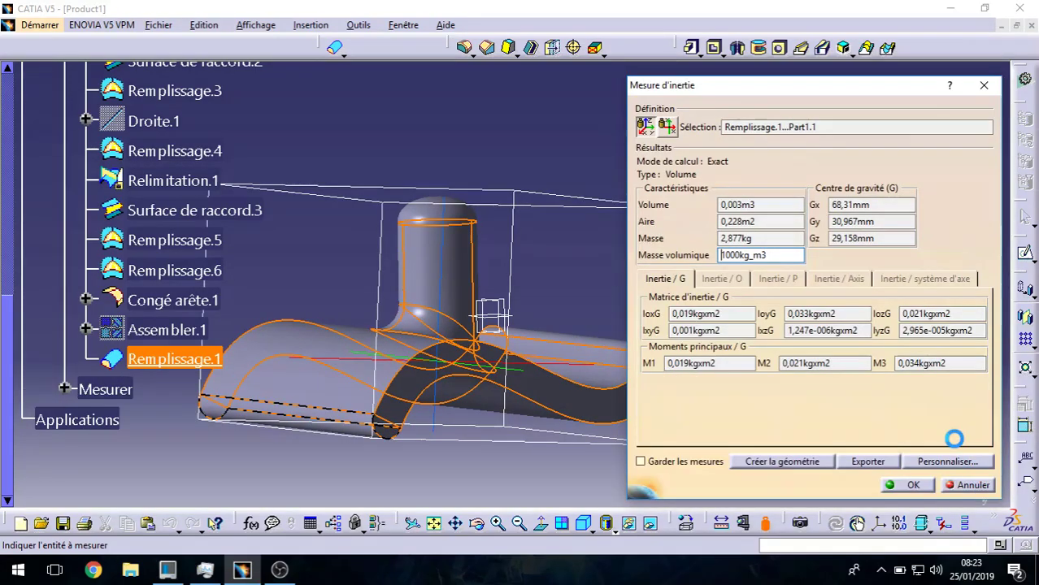
double_click(746, 207)
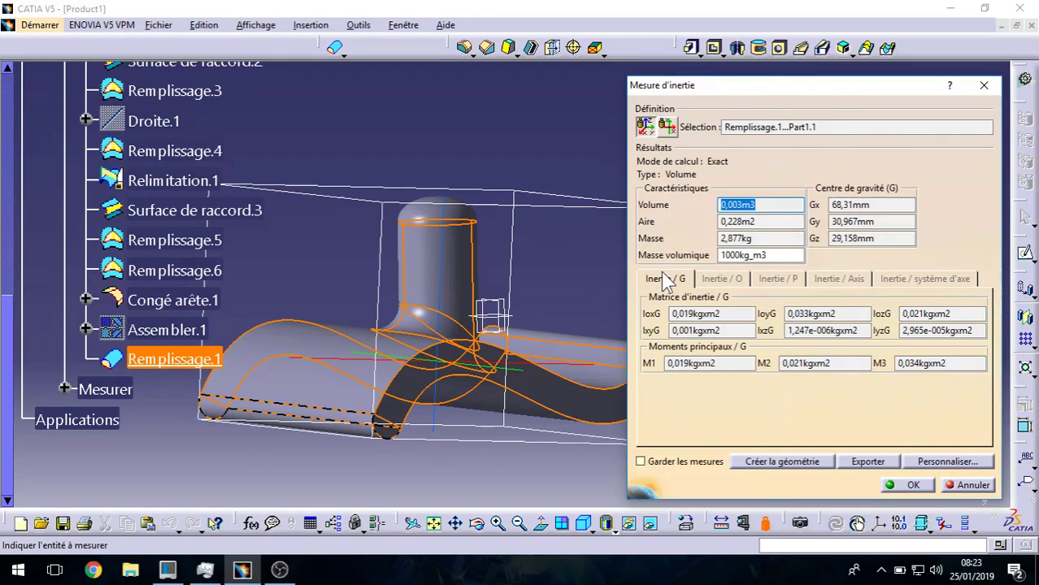
click(965, 482)
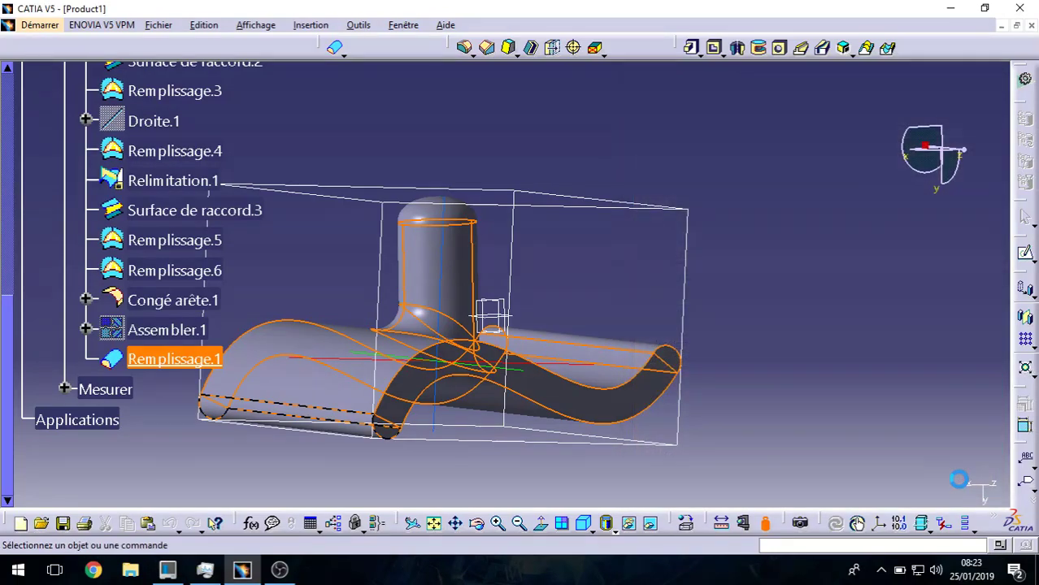
middle_drag(545, 218, 591, 297)
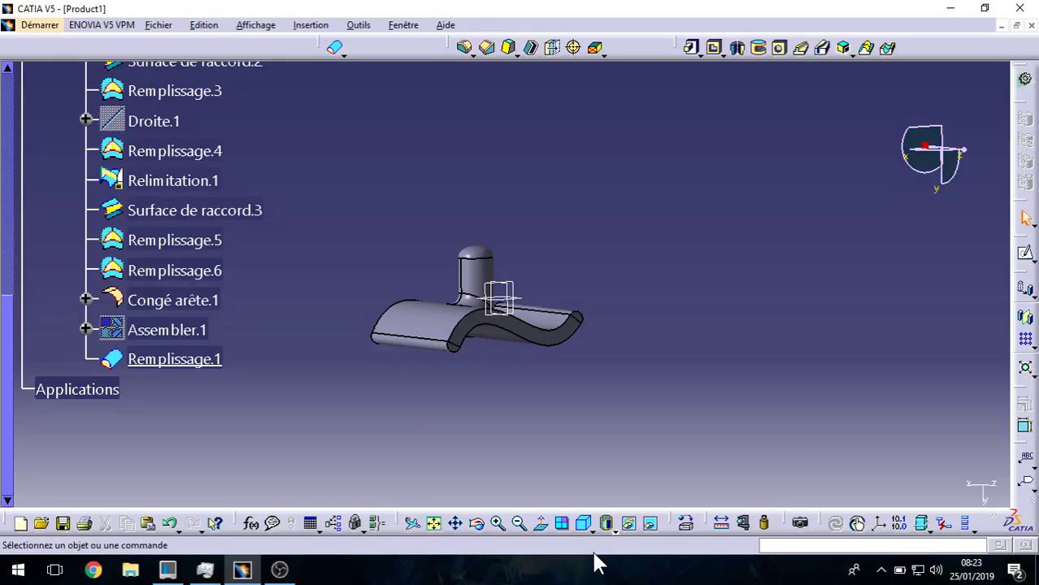
- Return to the Generative Shape Design workbench and delete the solid Remplissage.1
click(39, 25)
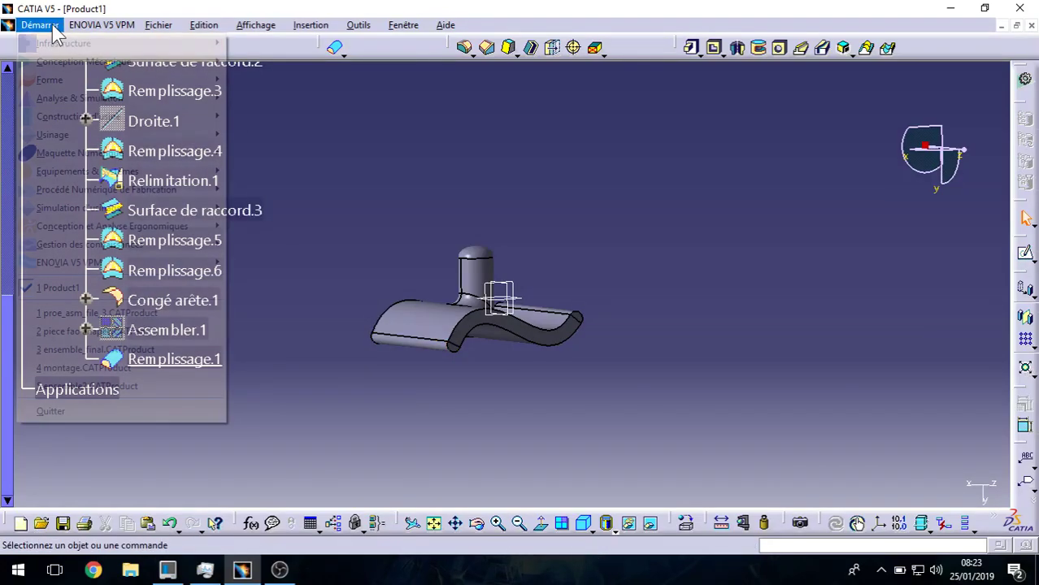
mouse_move(73, 86)
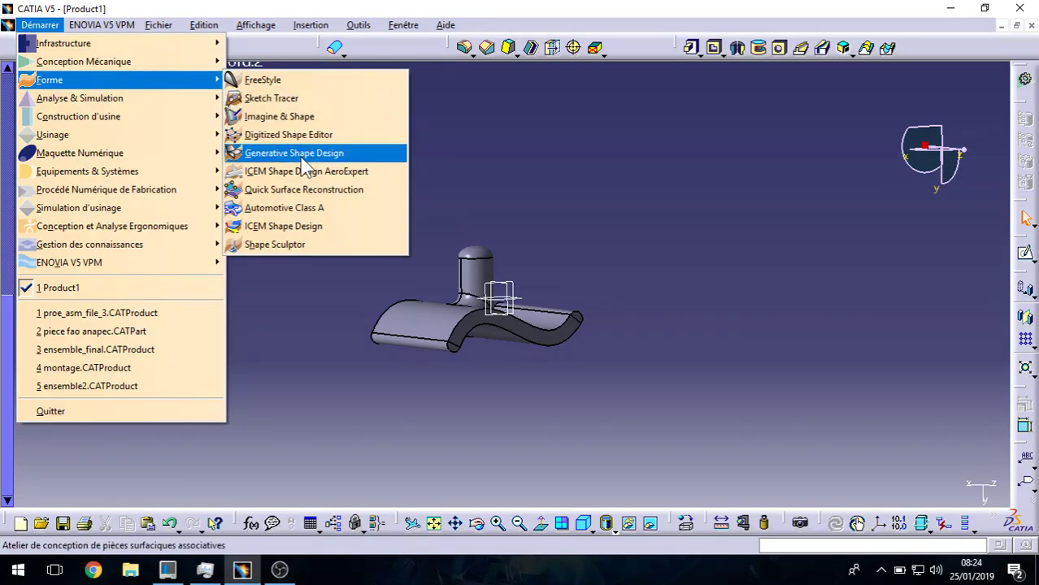
click(301, 154)
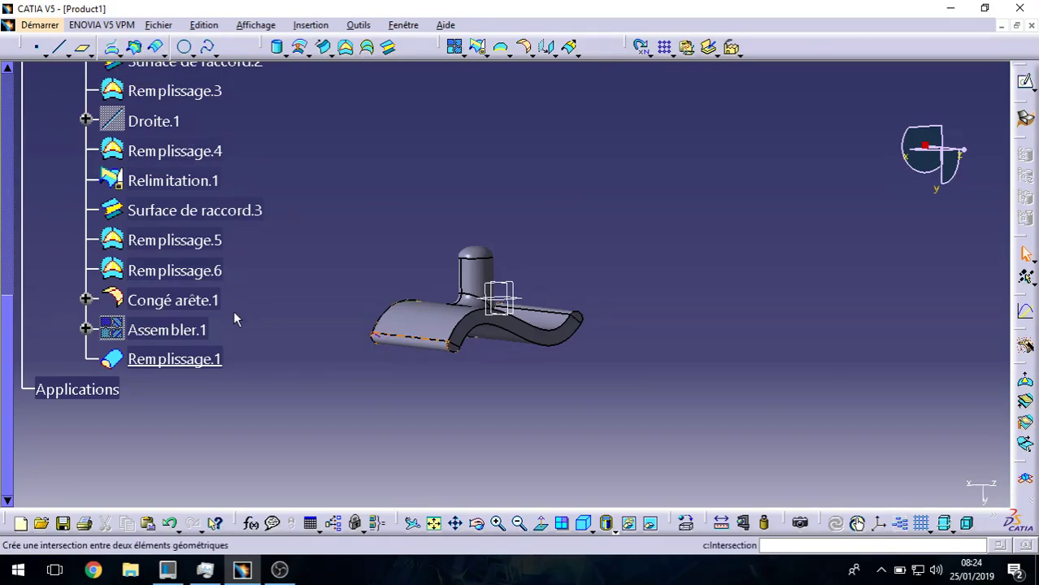
click(199, 358)
key(Delete)
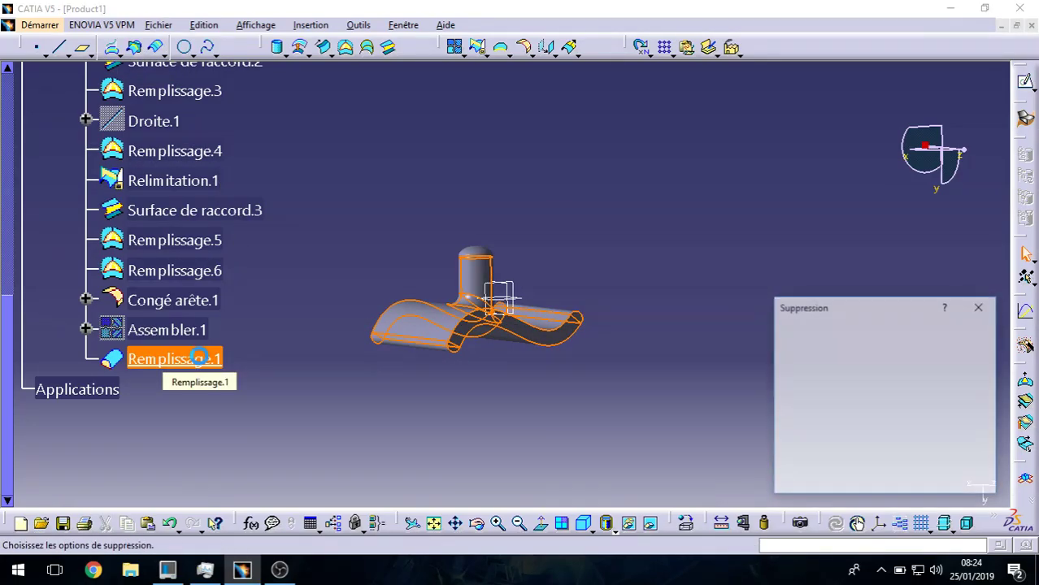
key(Return)
- Show the hidden joined surface Assembler.1 again
click(186, 329)
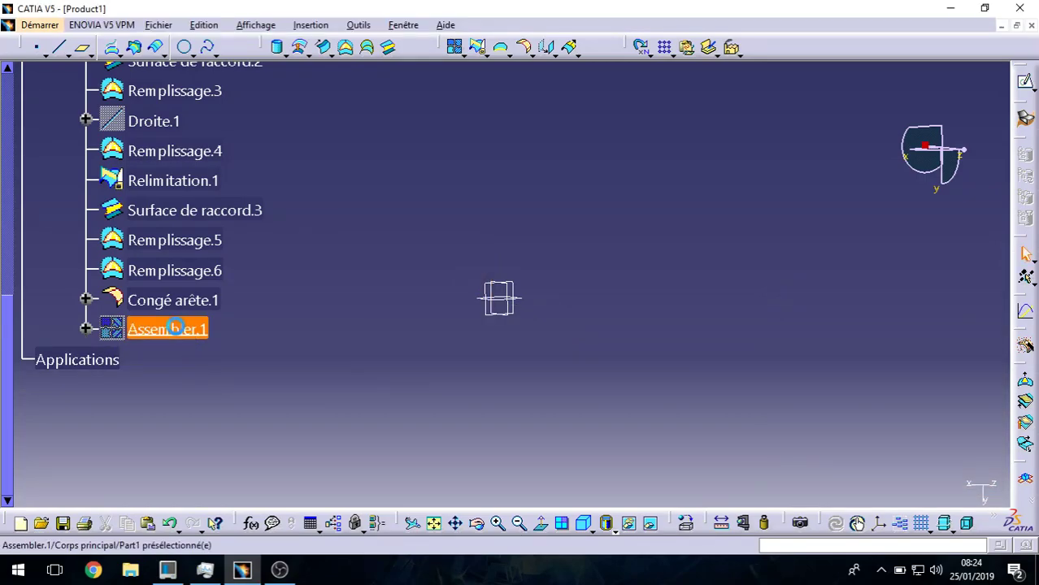
right_click(181, 330)
click(270, 60)
- Sketch a rectangle on the zx plane, within the outline of the wavy base and offset from the origin
middle_drag(492, 359, 543, 312)
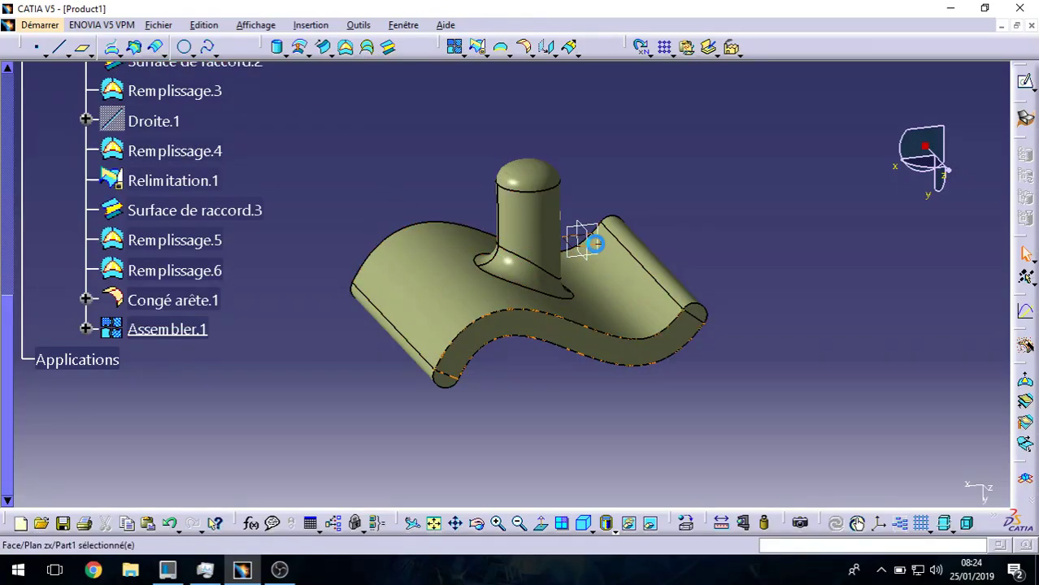
click(1022, 79)
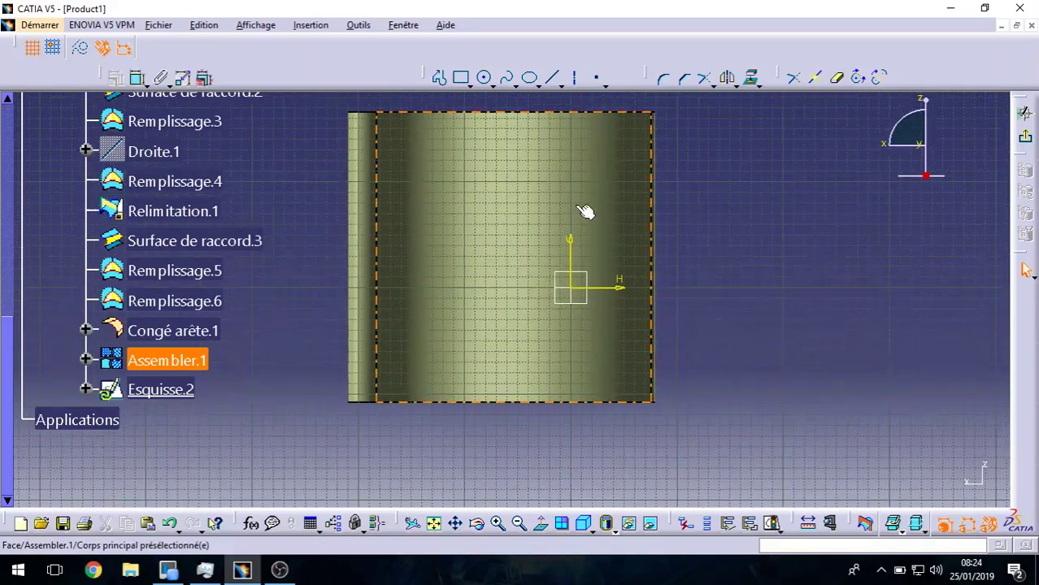
click(460, 77)
click(464, 199)
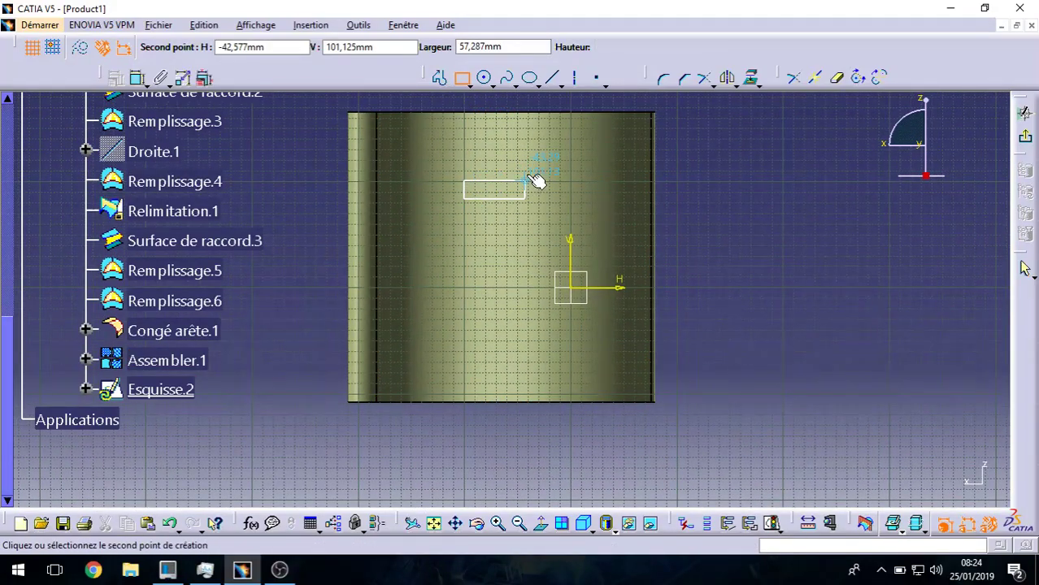
click(539, 163)
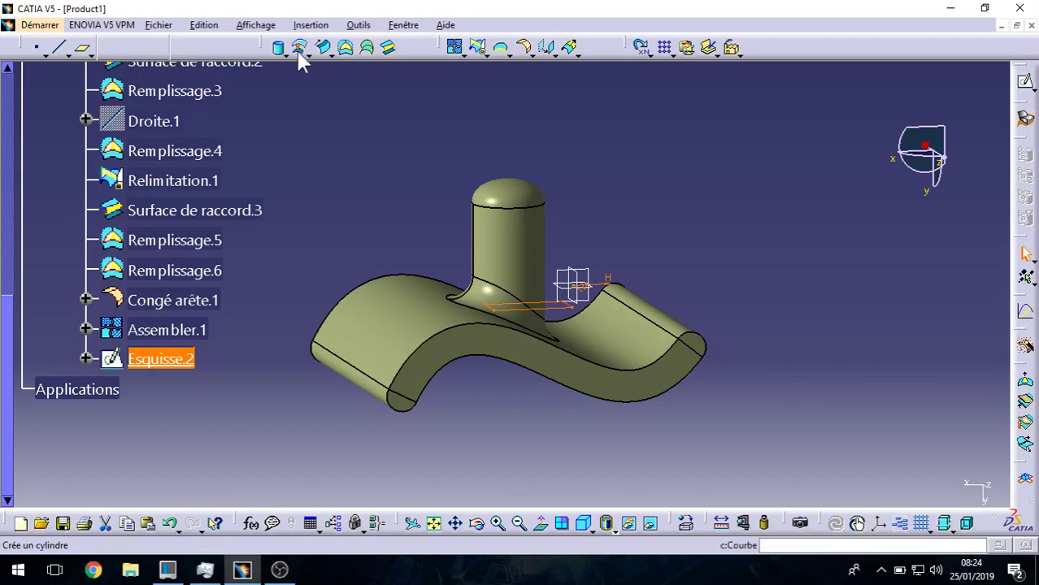
- Extrude the rectangle sketch Esquisse.2 as a surface, 166 mm in one direction and 108 mm in the other
click(284, 52)
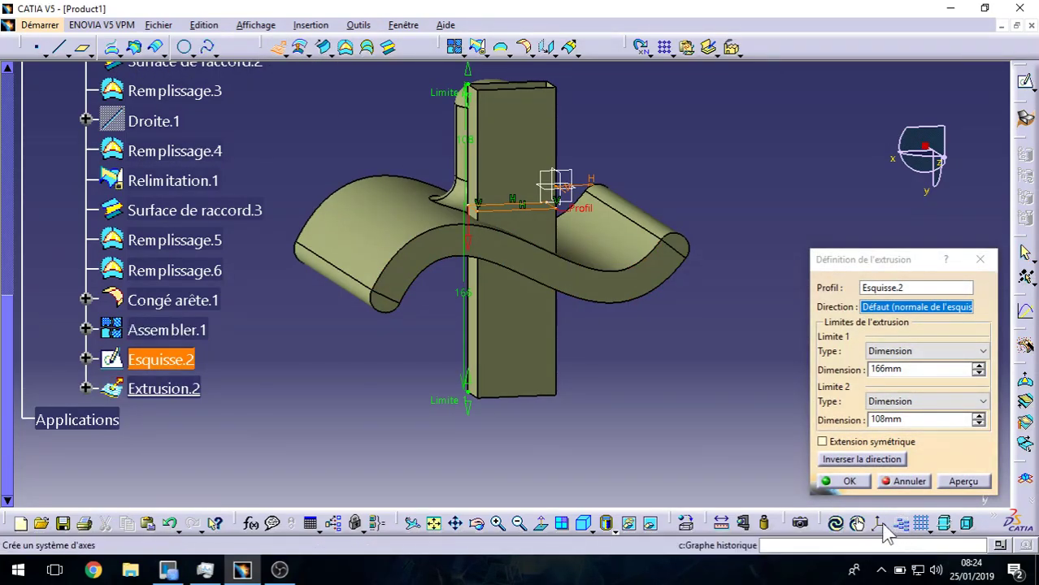
click(843, 481)
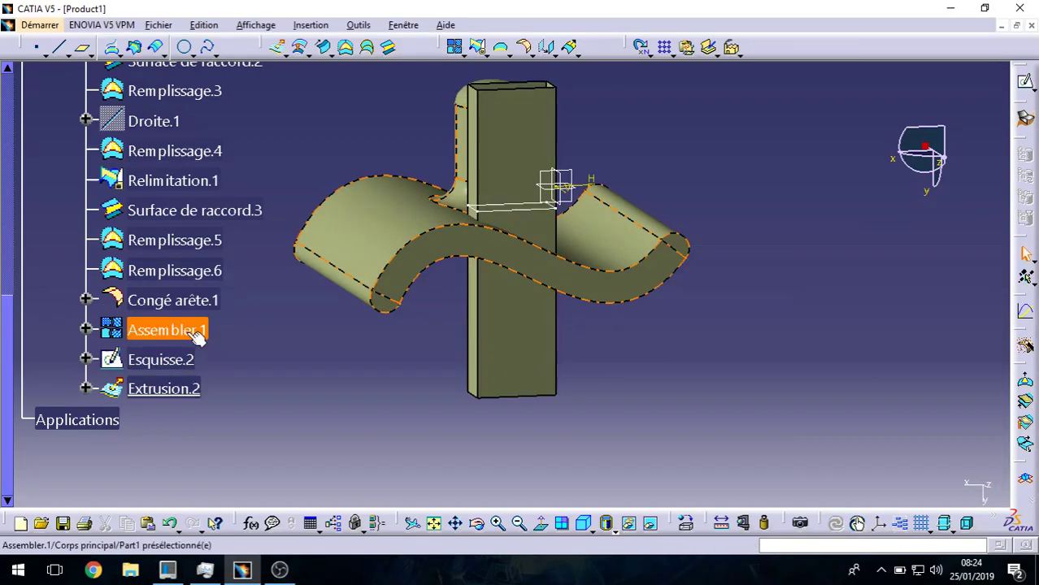
- Create the intersection between the rectangular extrusion Extrusion.2 and the joined surface Assembler.1, keeping both contours
middle_drag(413, 397, 702, 192)
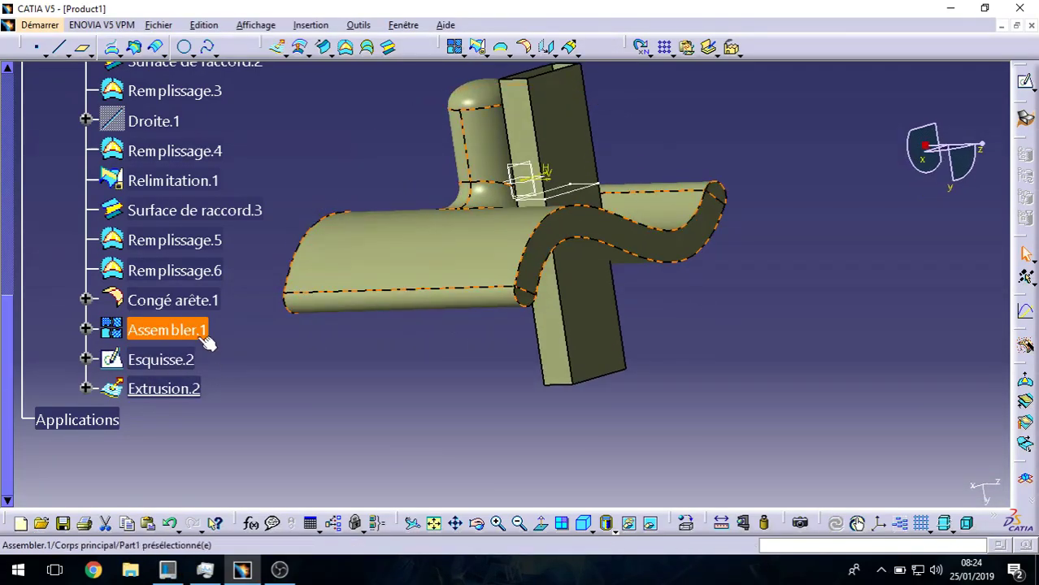
middle_drag(420, 318, 709, 329)
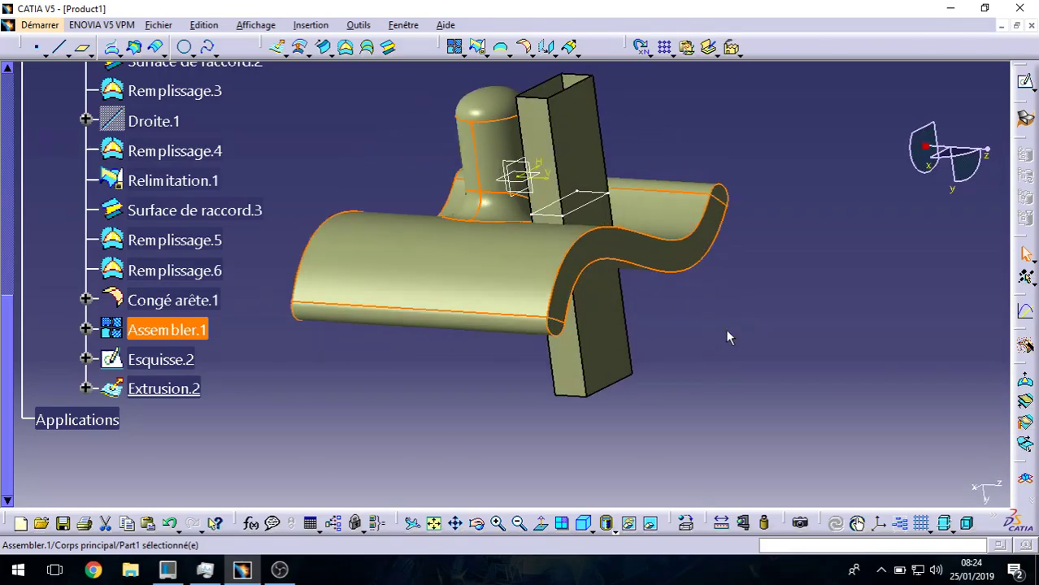
click(136, 49)
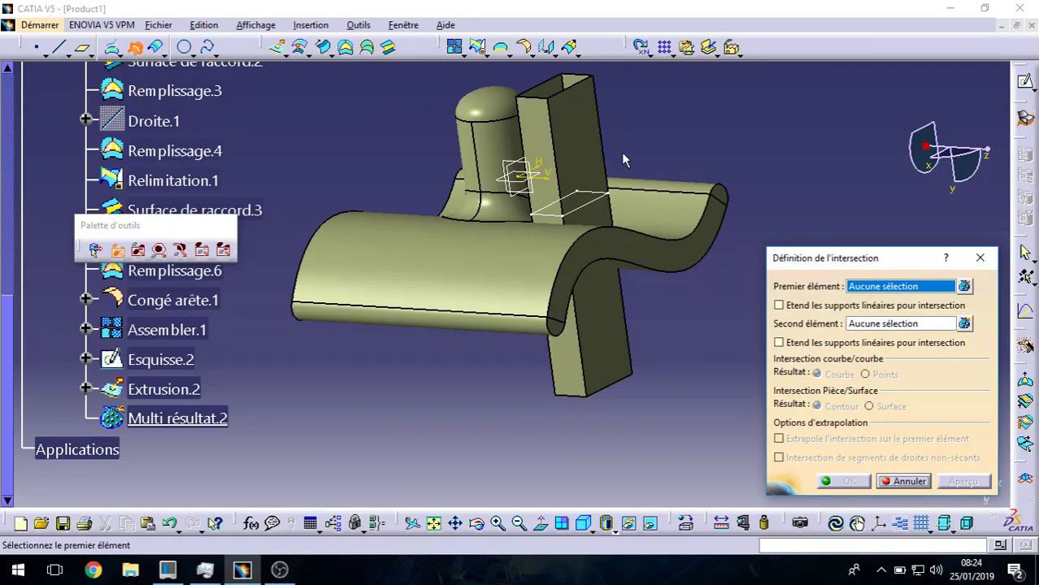
click(597, 159)
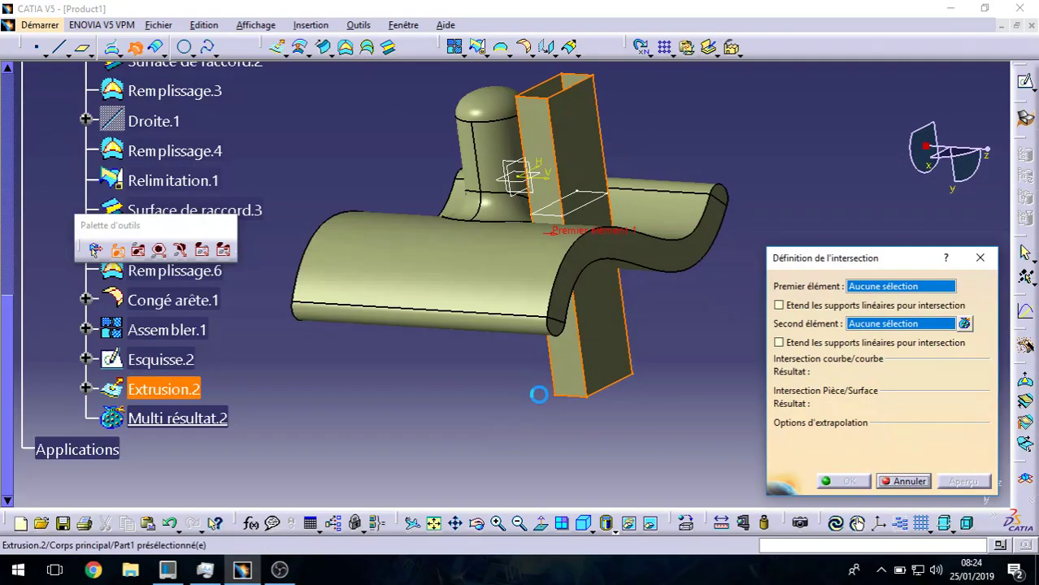
click(478, 293)
middle_drag(716, 303, 508, 237)
middle_drag(578, 178, 500, 272)
click(963, 481)
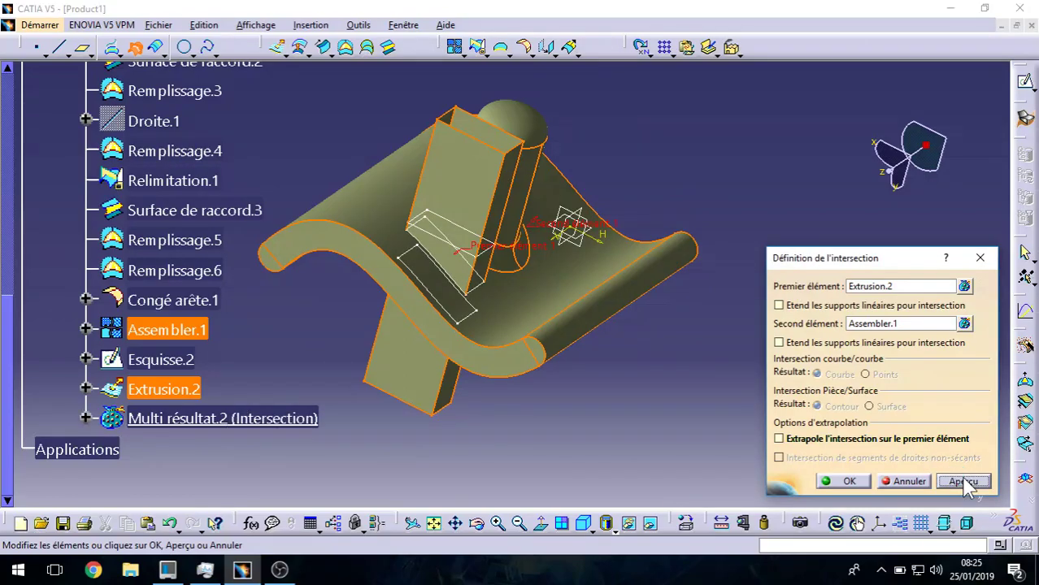
middle_drag(414, 277, 501, 267)
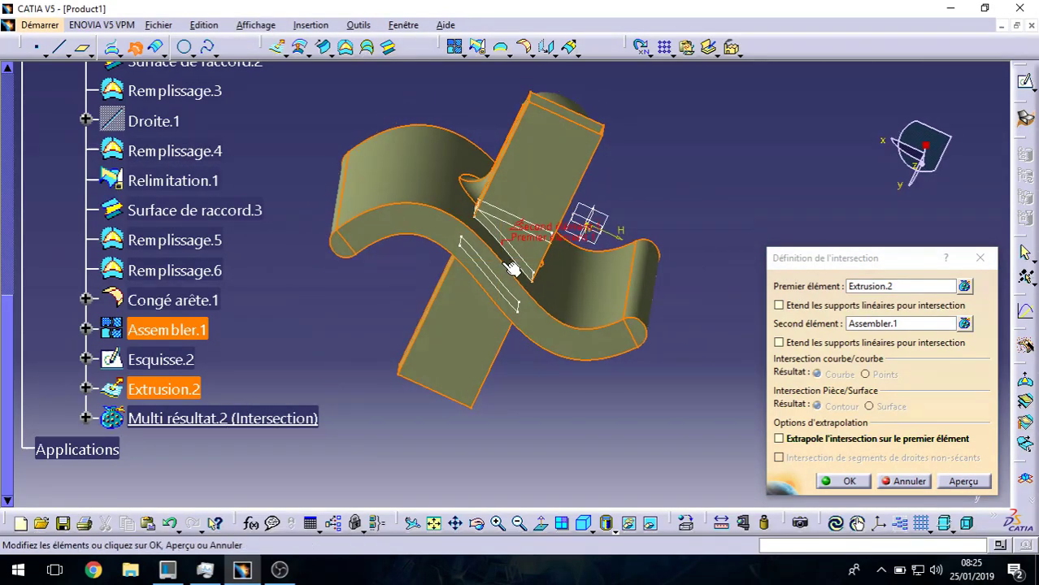
click(844, 481)
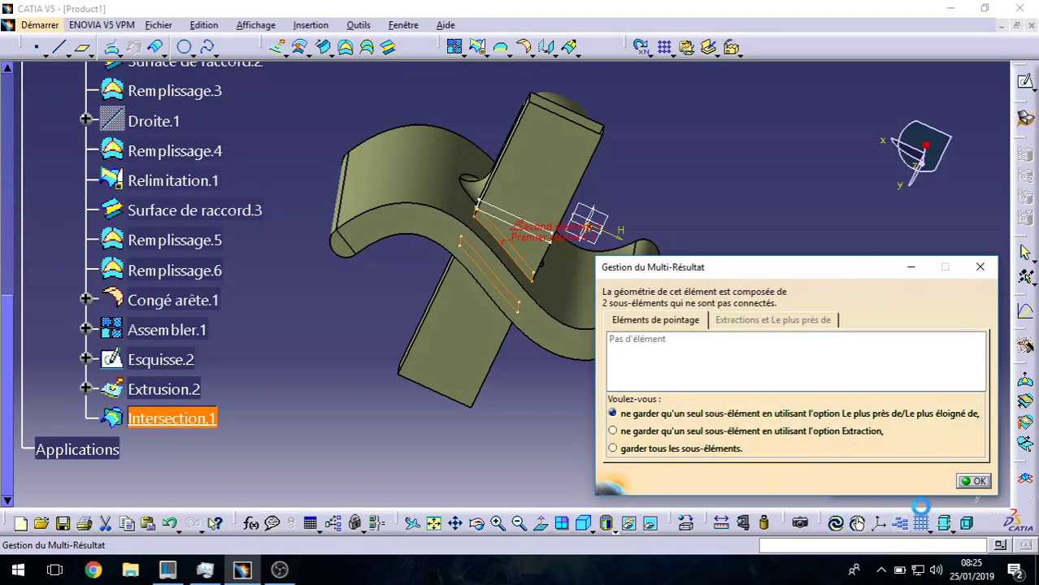
click(918, 481)
- Hide the rectangular extrusion Extrusion.2 and examine the intersection contours on the wavy base
right_click(534, 170)
click(543, 189)
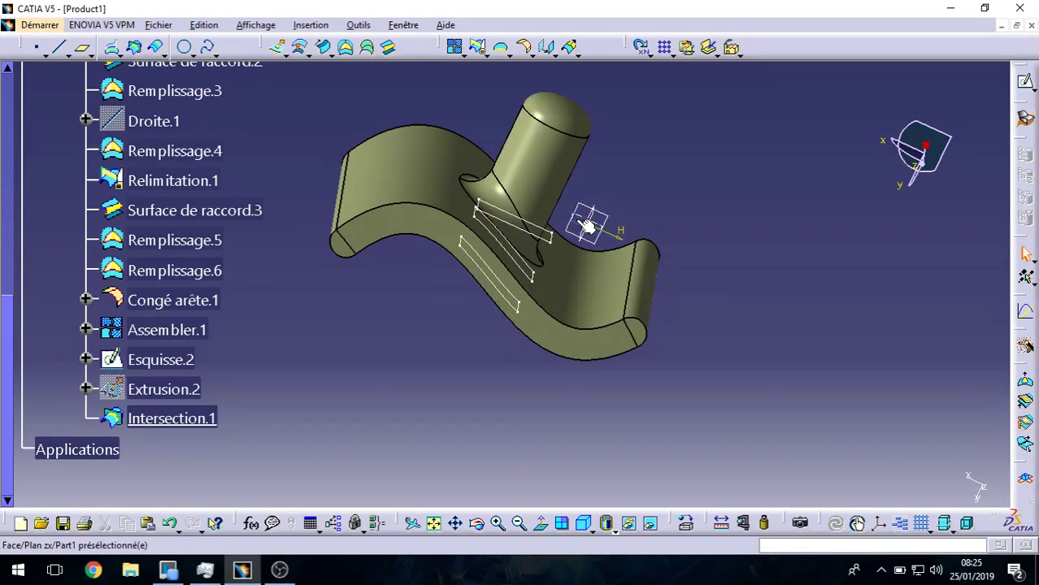
middle_drag(557, 325, 464, 253)
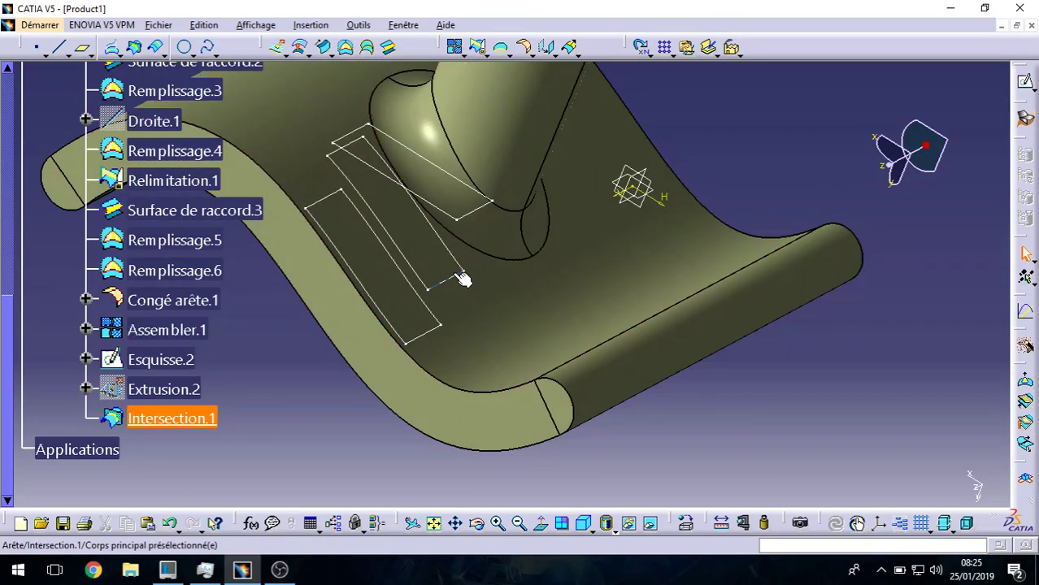
mouse_move(378, 297)
middle_down()
mouse_move(424, 304)
mouse_move(476, 290)
mouse_move(466, 463)
middle_up()
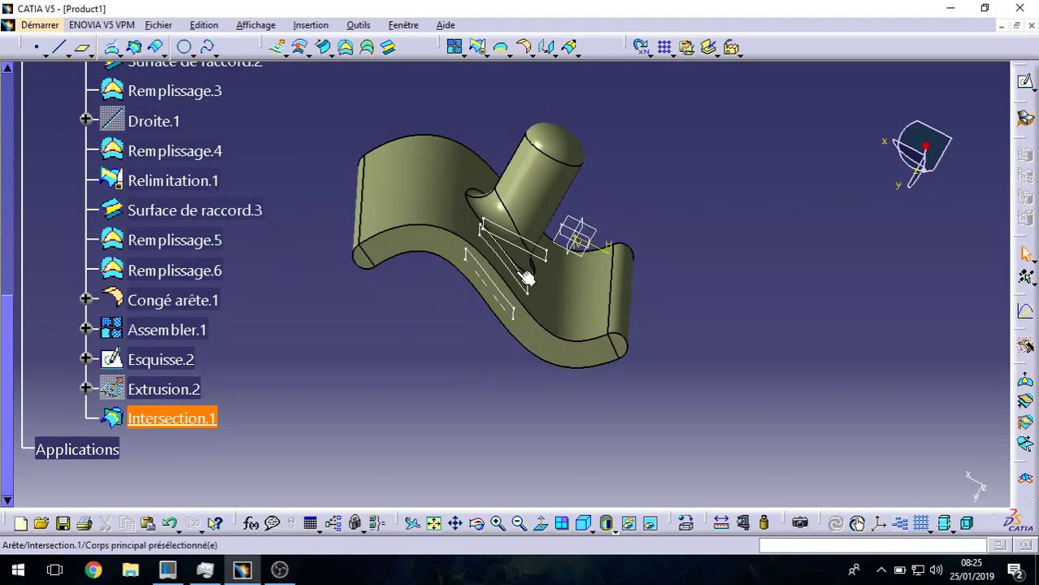
- Hide the intersection contours Intersection.1
click(187, 418)
right_click(183, 417)
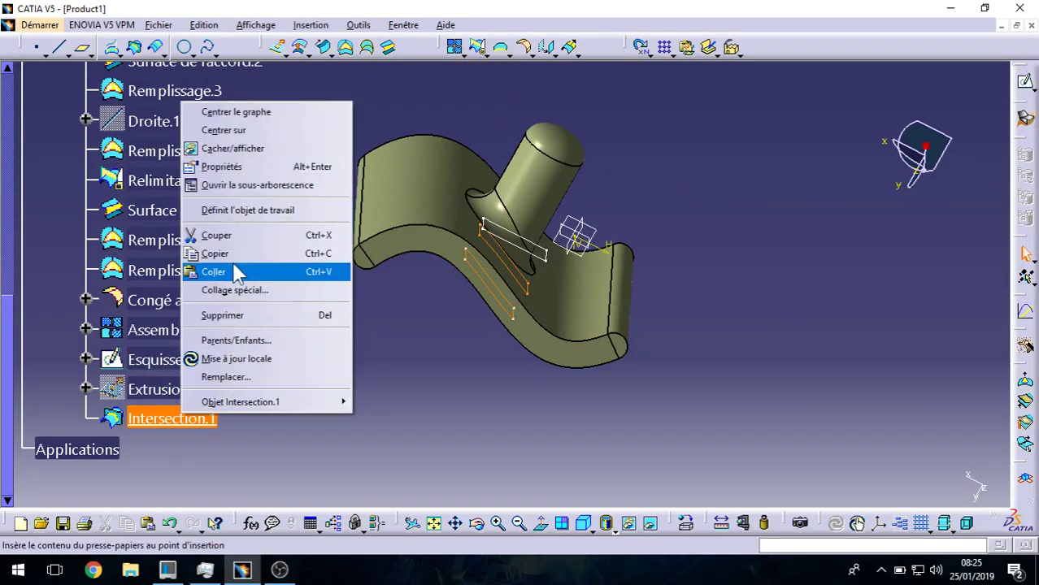
click(261, 146)
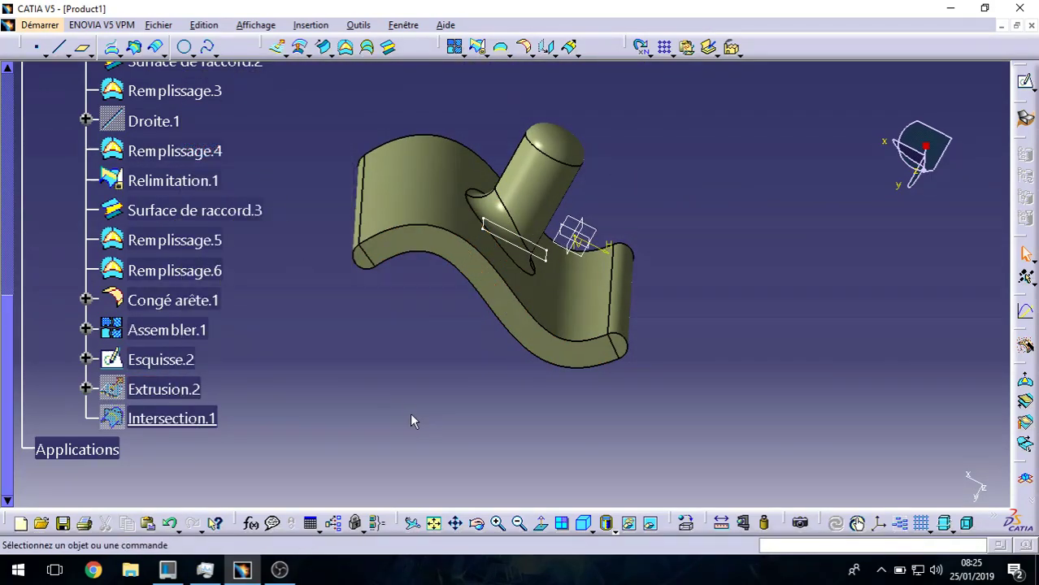
- Set up a normal projection of the rectangle sketch Esquisse.2 onto the joined surface Assembler.1 and preview the nearest solution
click(114, 50)
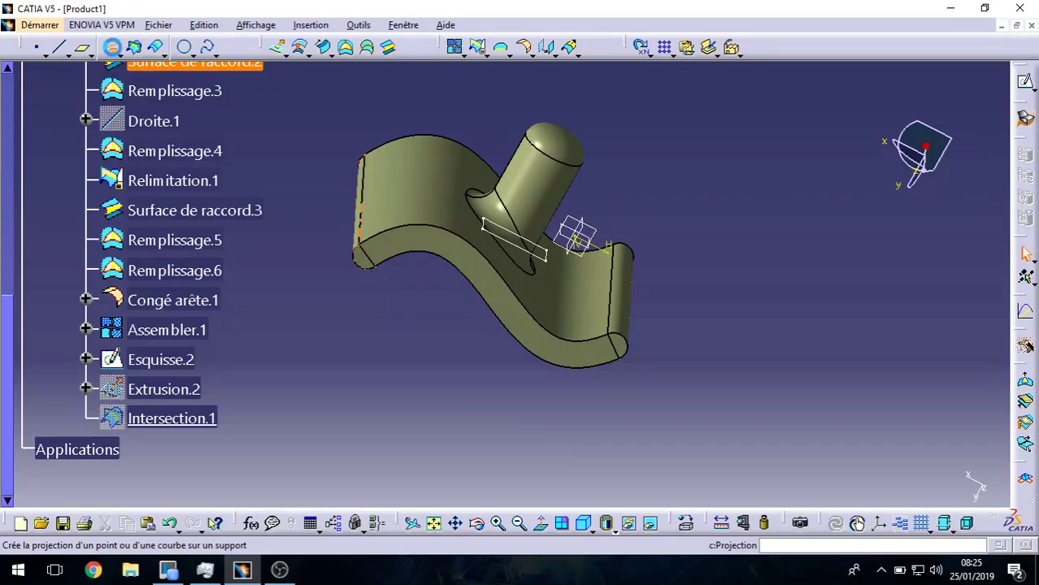
click(546, 259)
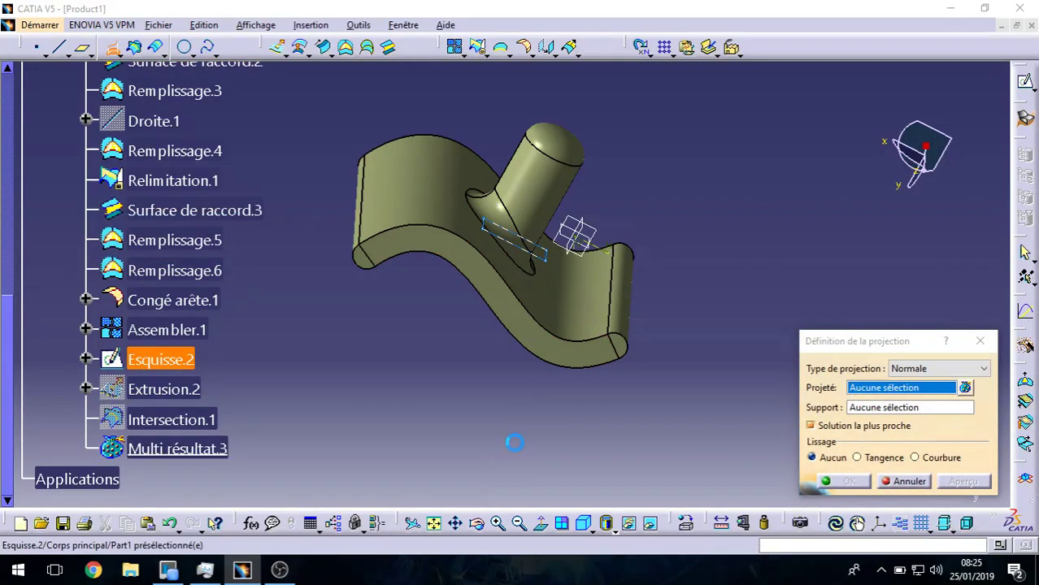
click(570, 308)
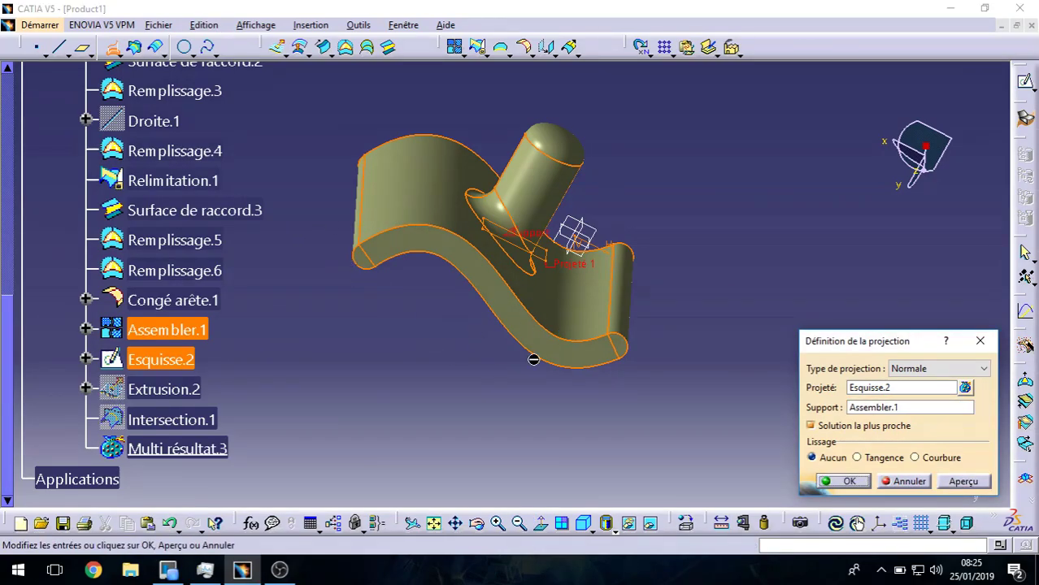
click(950, 481)
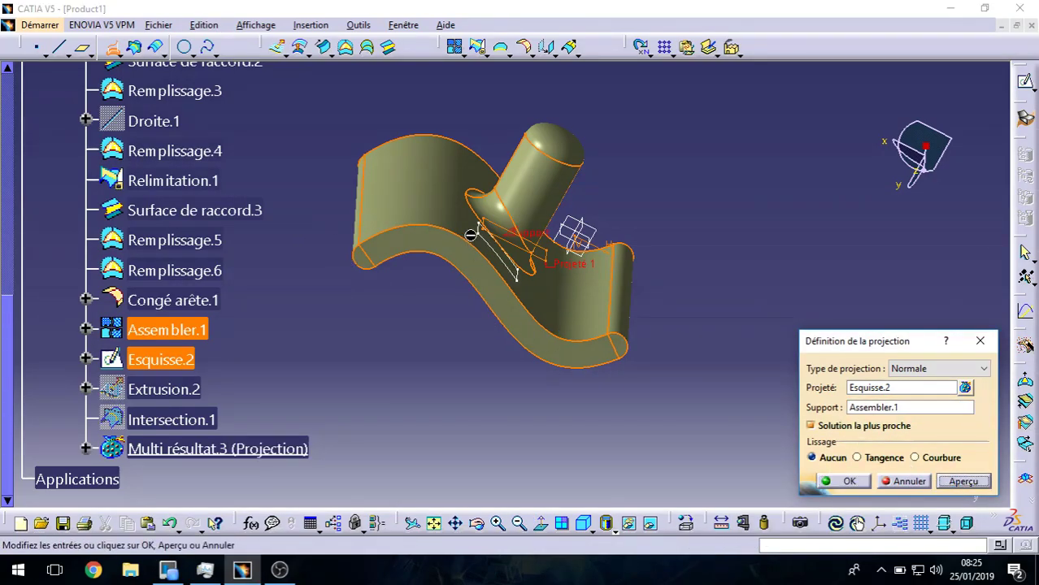
mouse_move(543, 287)
middle_down()
mouse_move(510, 341)
mouse_move(511, 280)
mouse_move(500, 309)
mouse_move(475, 270)
mouse_move(482, 234)
mouse_move(560, 286)
middle_up()
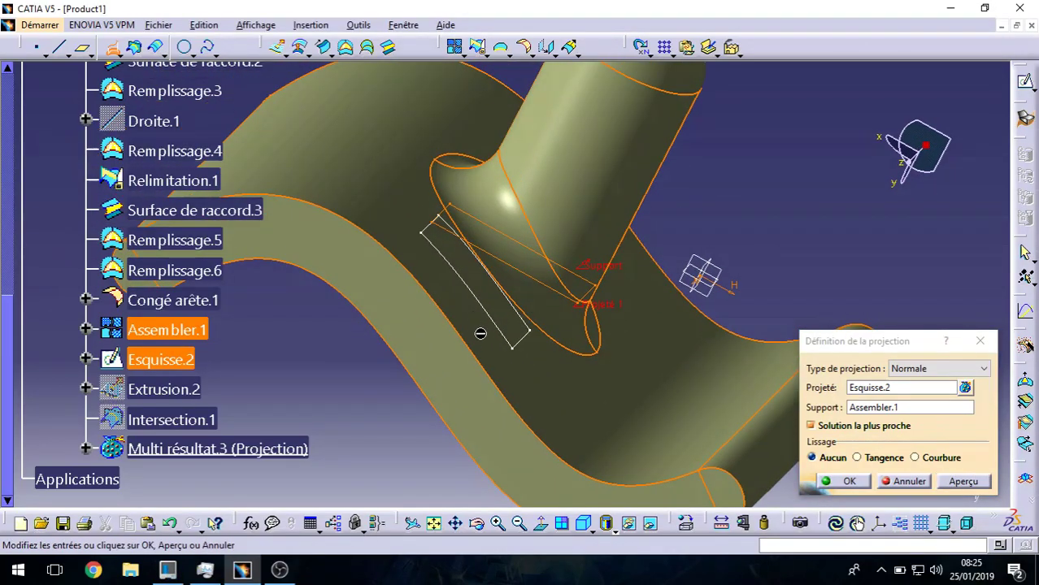
- Turn off the nearest-solution option for the projection, preview all normal projections and inspect them on the model
click(855, 429)
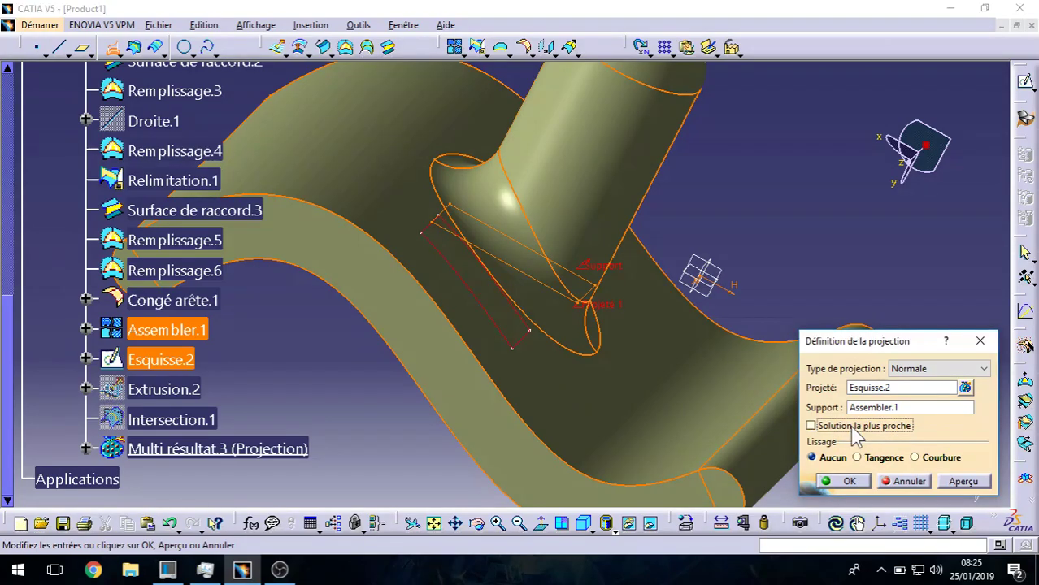
click(962, 481)
middle_drag(480, 341, 460, 307)
middle_drag(374, 167, 410, 280)
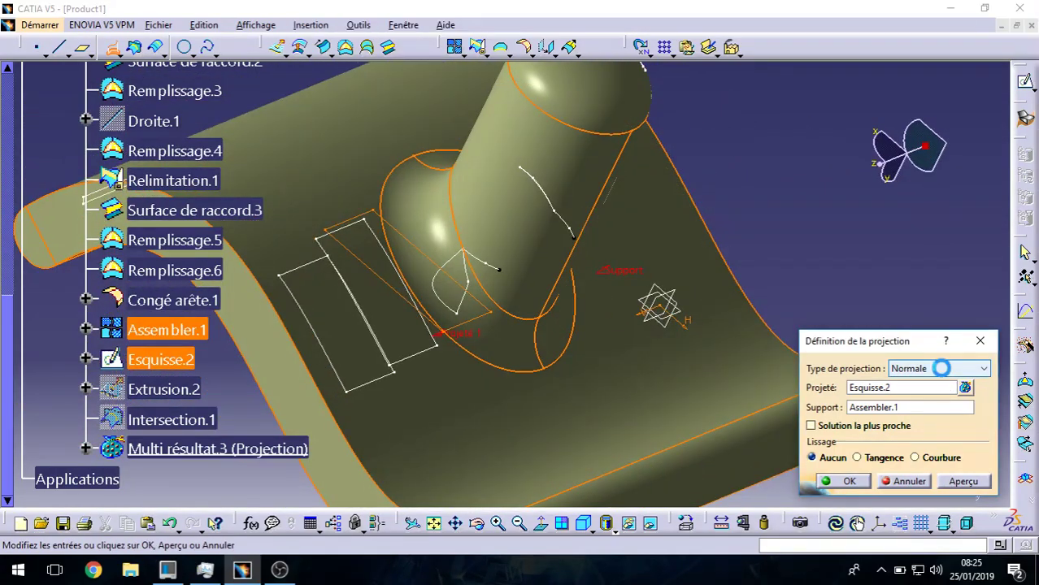
click(947, 374)
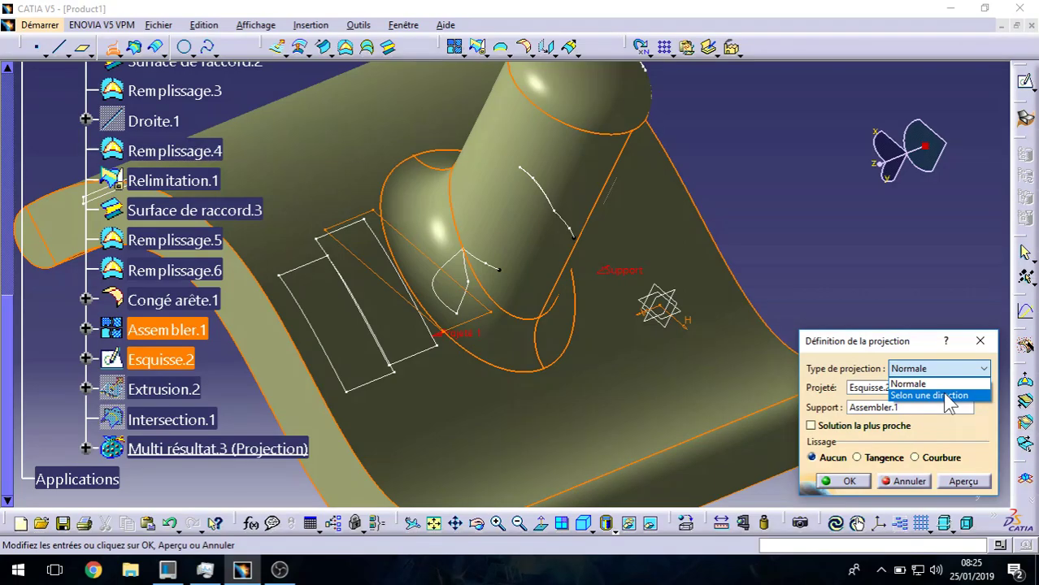
click(787, 232)
middle_drag(484, 418, 595, 362)
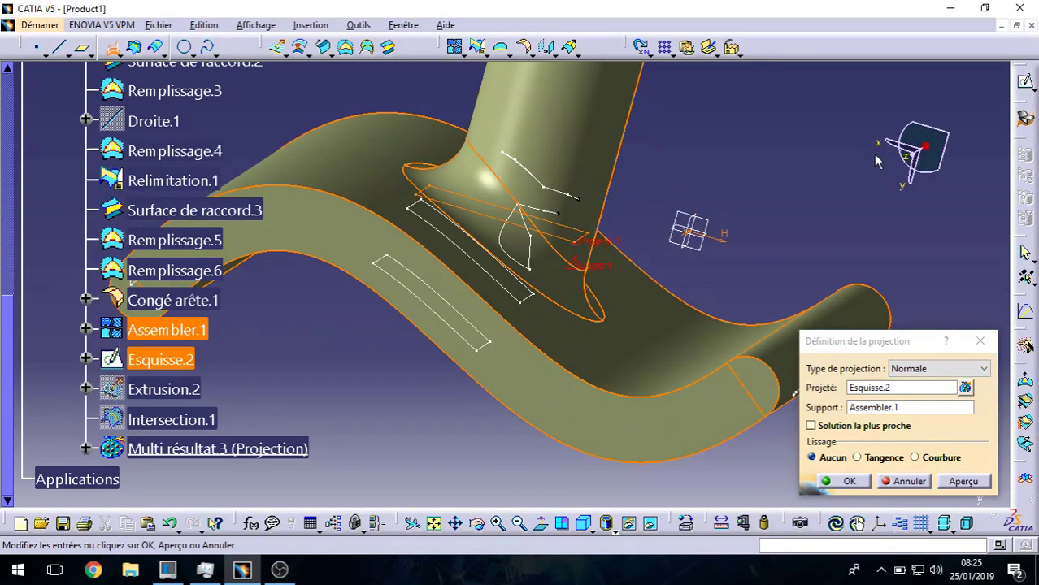
- Project Esquisse.2 onto Assembler.1 along the Y component direction, keeping all resulting contours
click(939, 369)
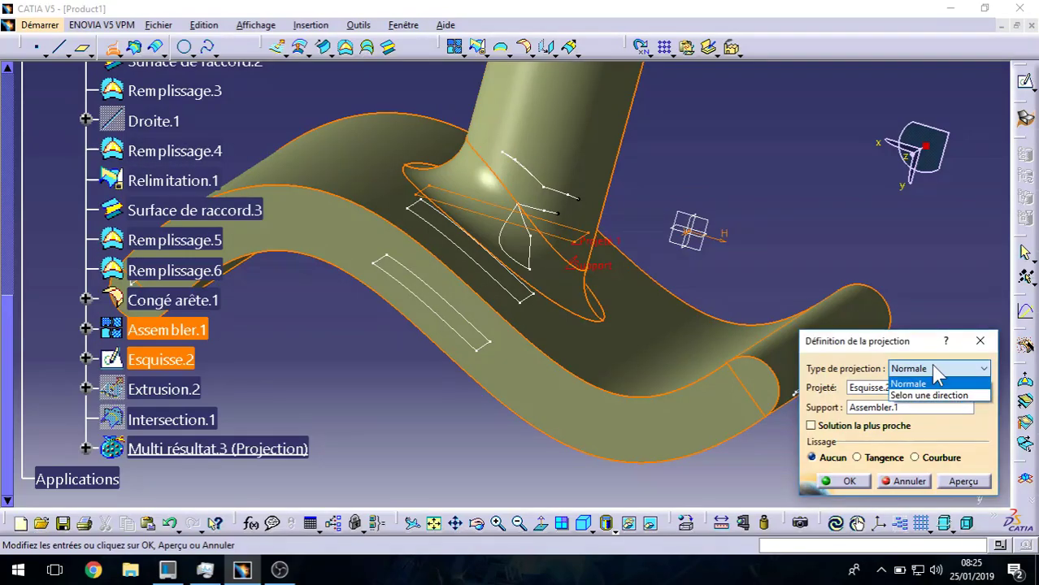
click(925, 393)
right_click(916, 412)
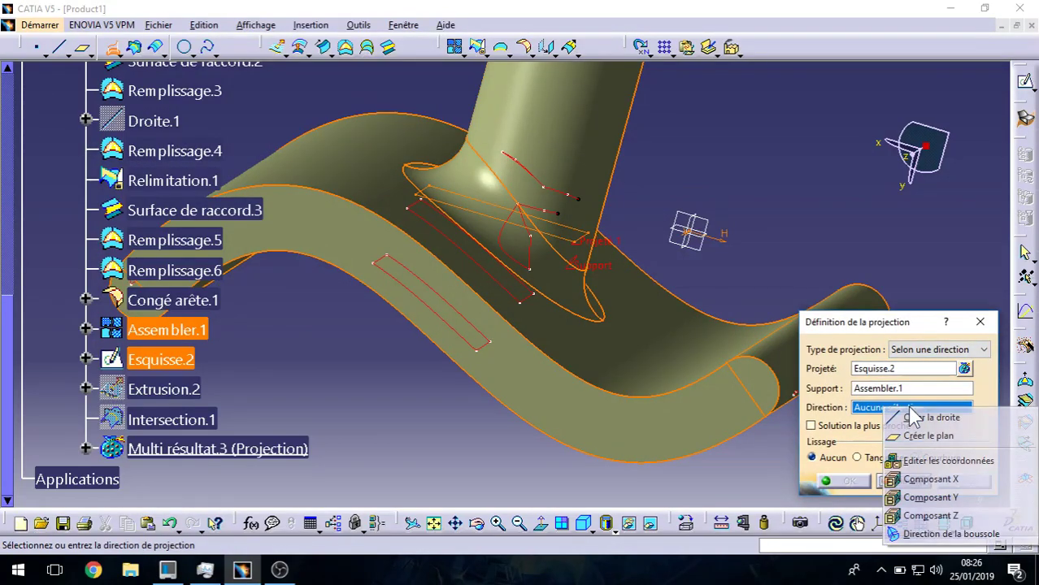
click(936, 495)
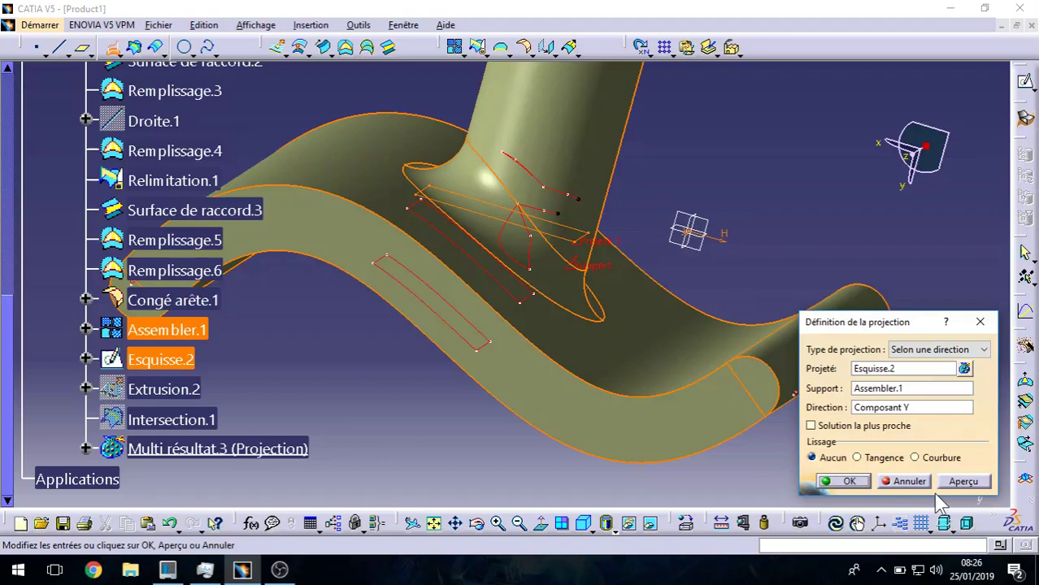
click(949, 487)
middle_drag(478, 295, 517, 290)
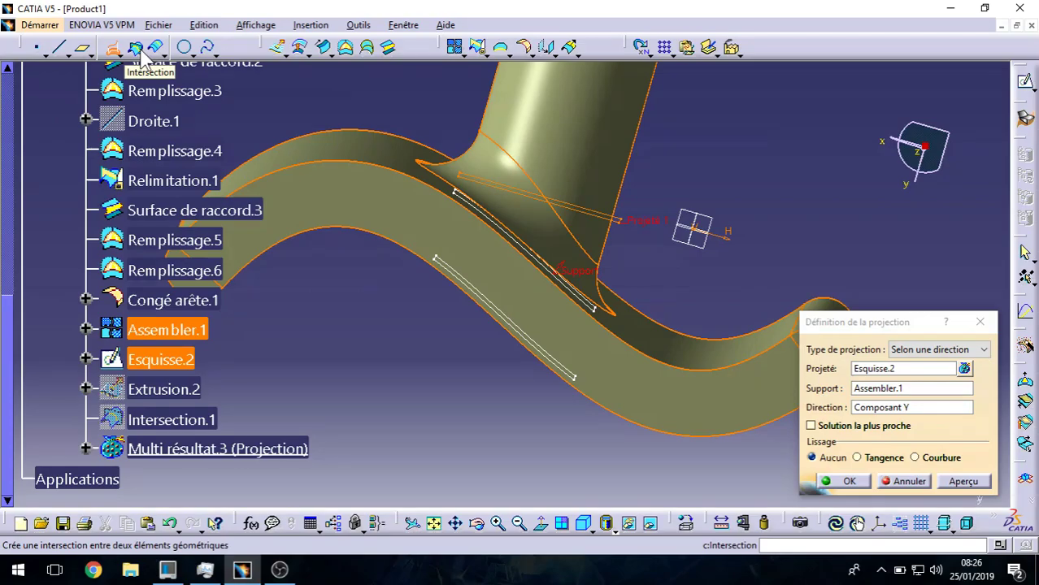
click(849, 481)
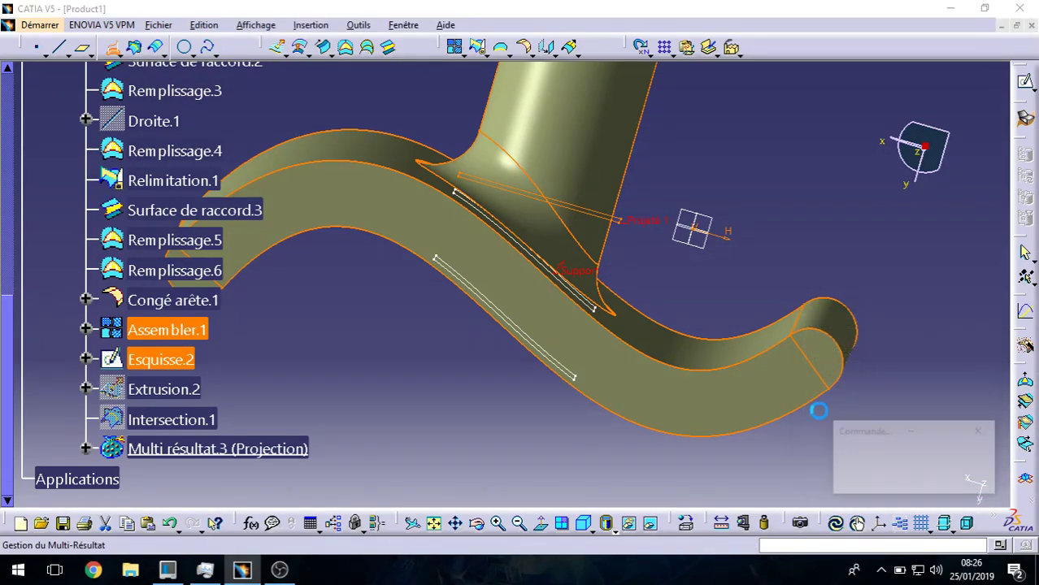
click(976, 480)
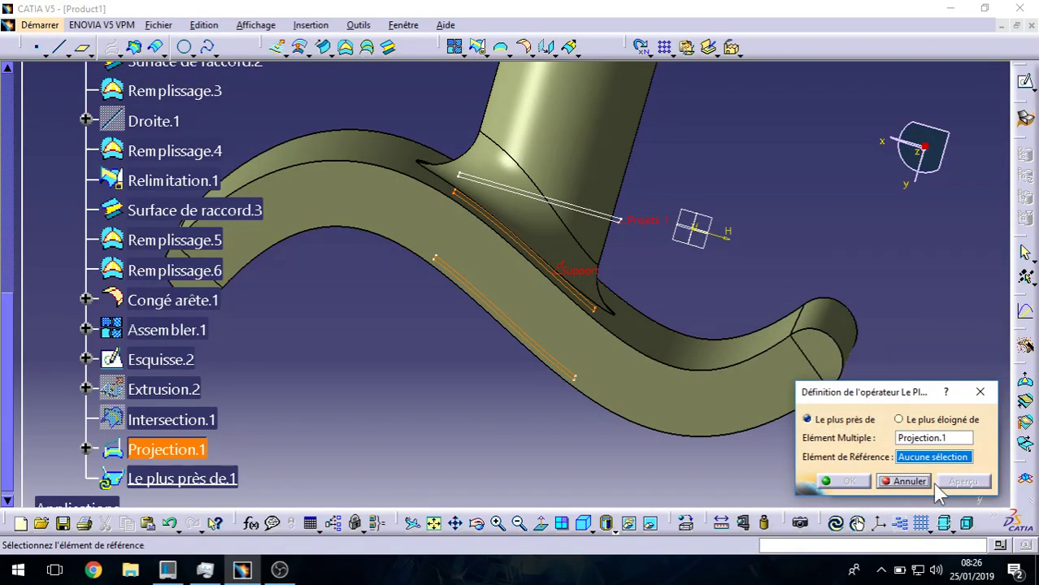
click(922, 478)
- Try to extract a boundary curve from an edge of the joined surface Assembler.1 with point continuity
middle_drag(752, 223, 677, 284)
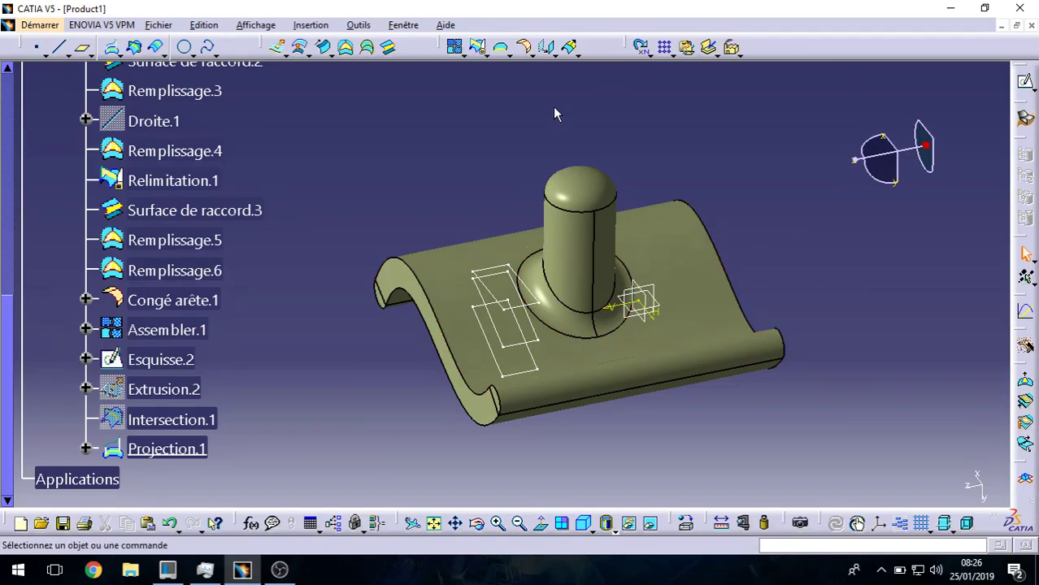
click(478, 52)
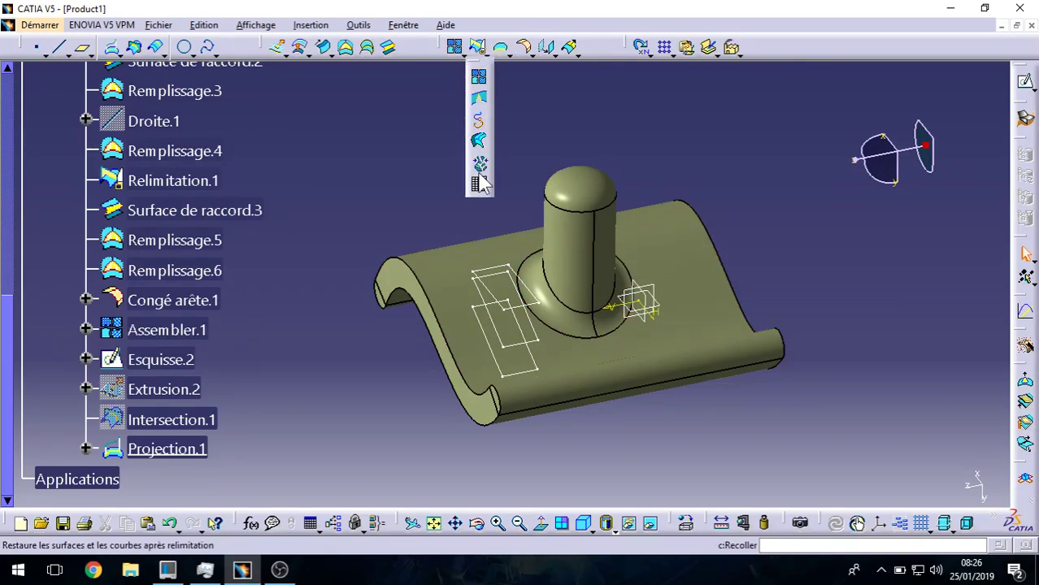
click(503, 49)
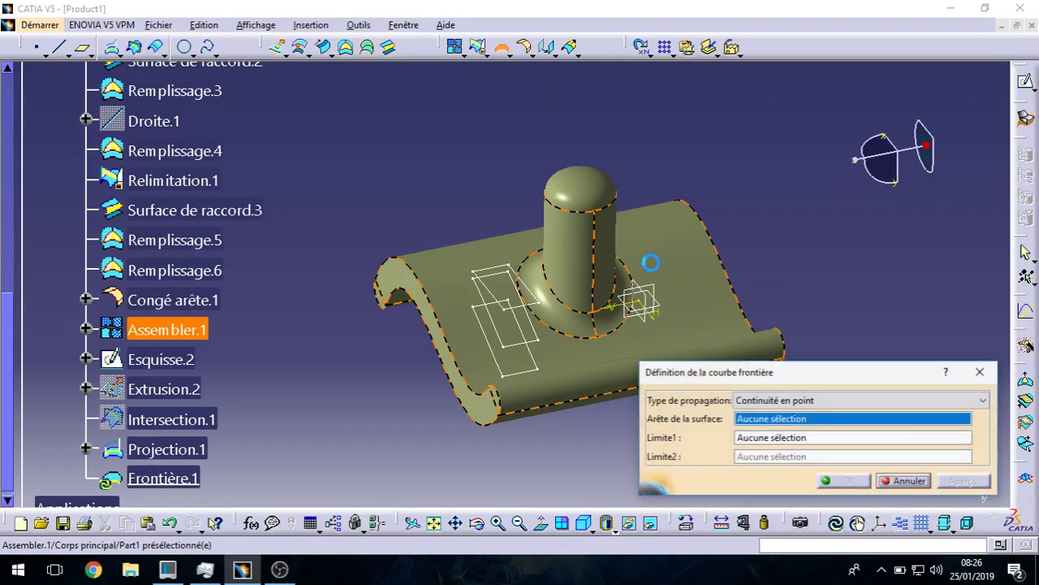
click(613, 214)
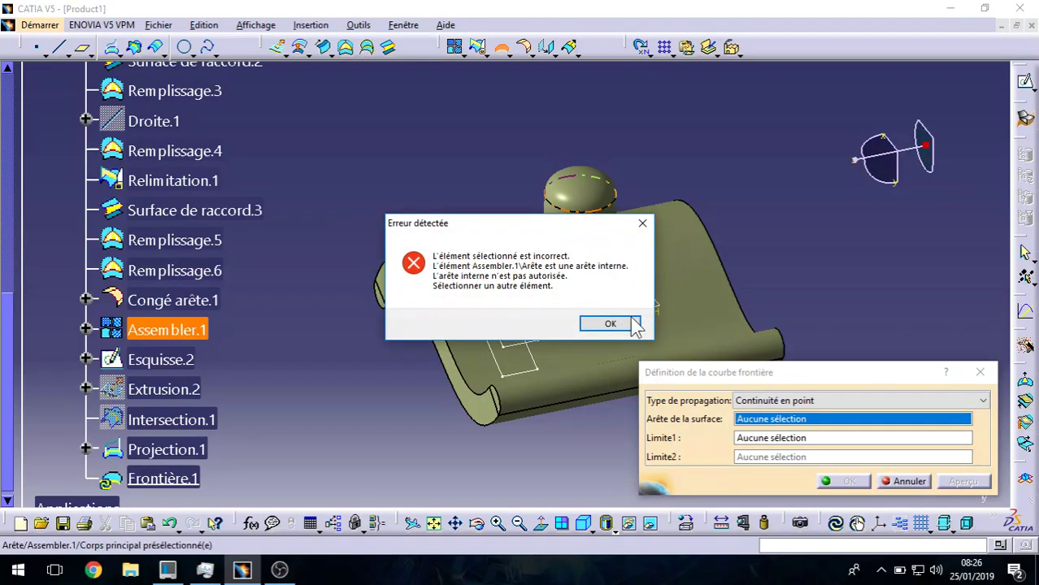
click(631, 324)
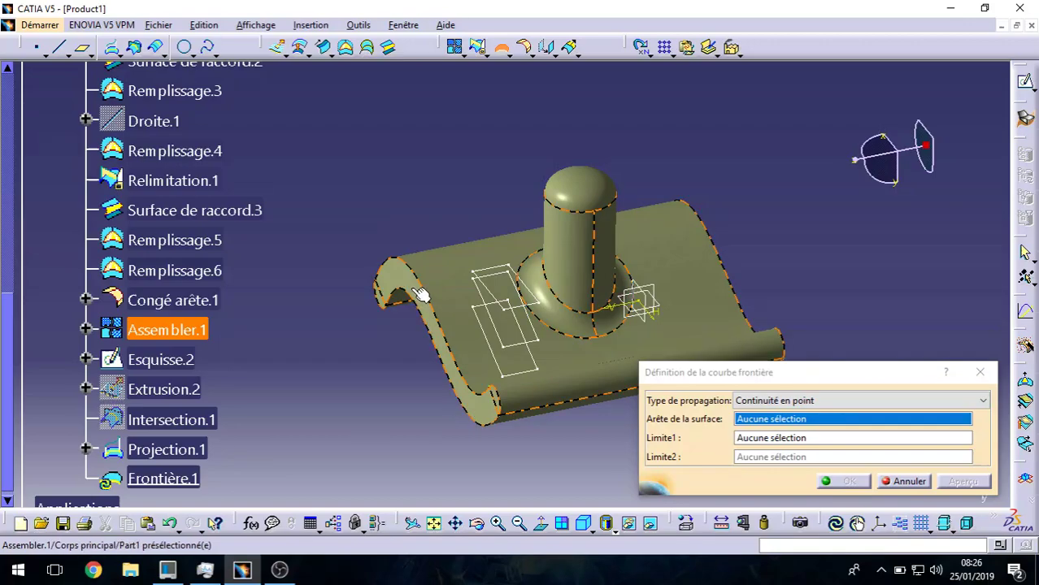
click(631, 324)
- Try to extract the boundary from the wavy base's upper edge on Assembler.1 with no propagation, and abandon the command
click(952, 399)
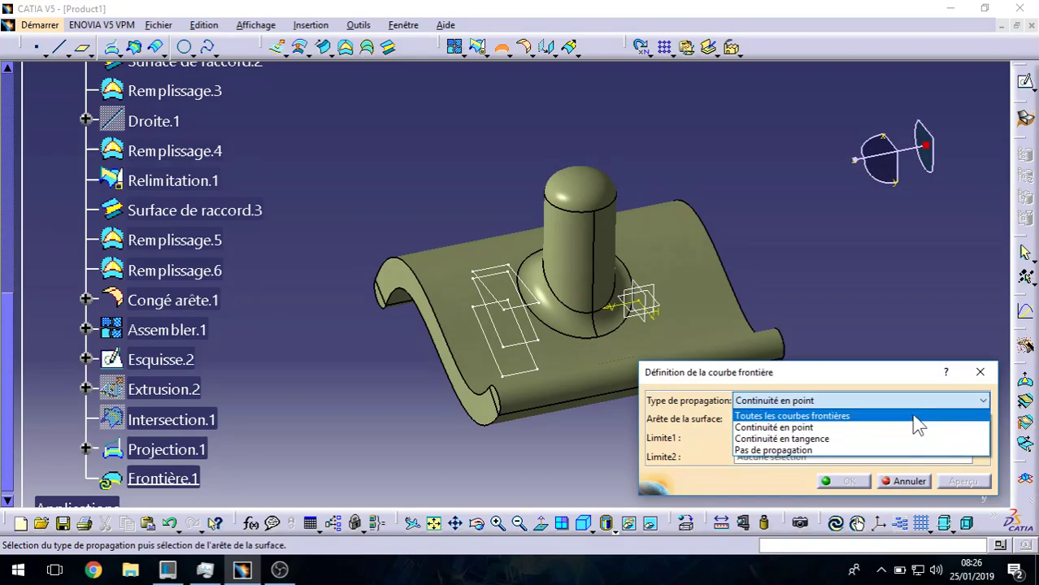
click(862, 451)
middle_drag(315, 367, 481, 264)
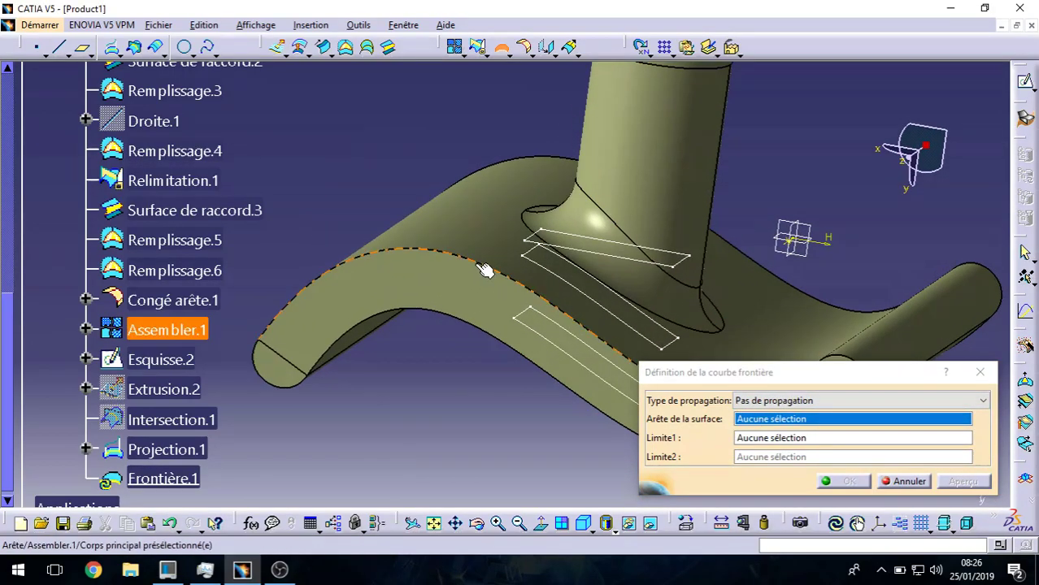
click(486, 268)
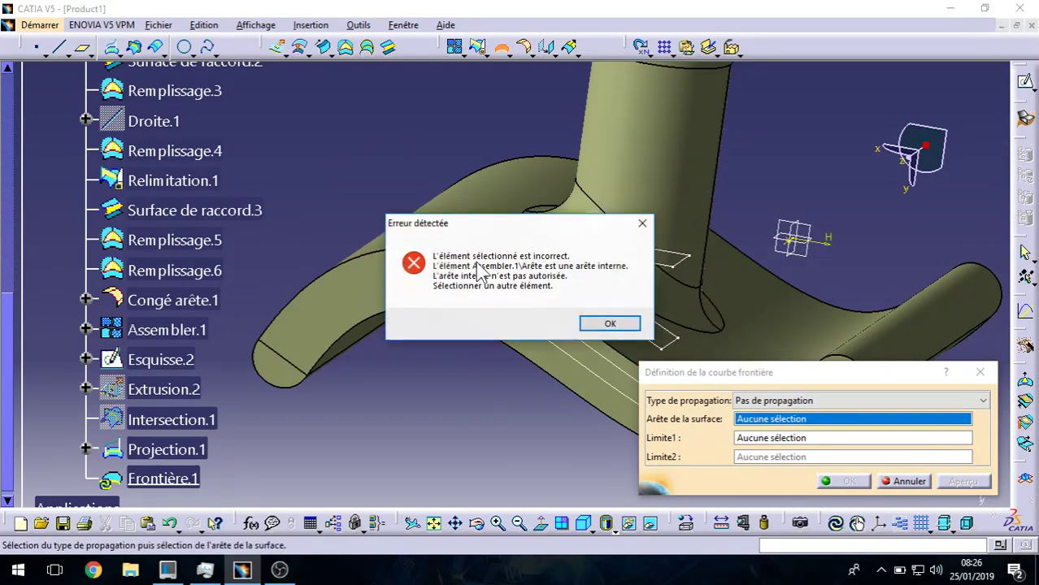
click(607, 323)
click(909, 481)
middle_drag(511, 232, 426, 211)
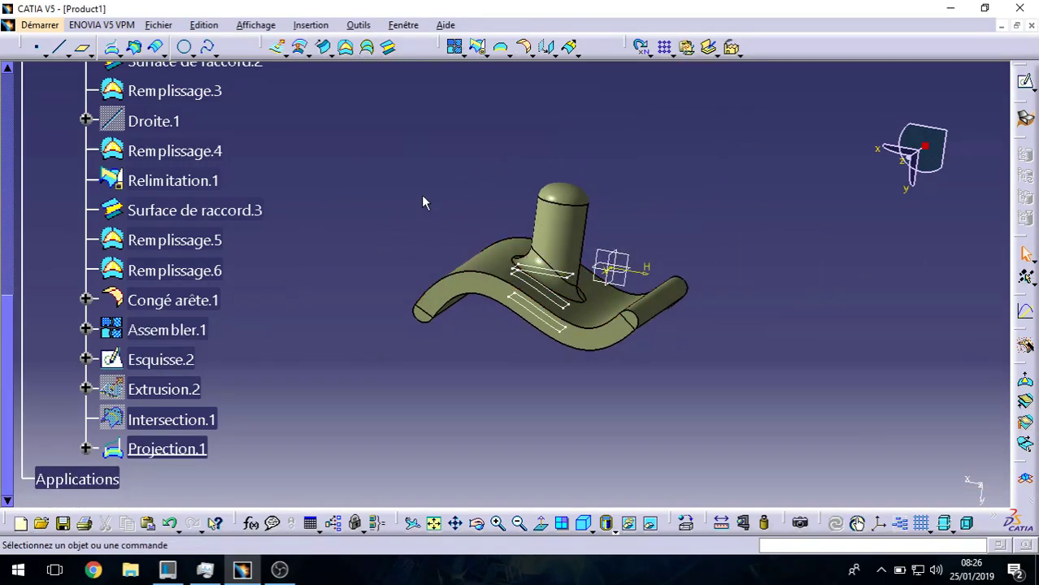
- Disassemble the joined surface Assembler.1 completely into its individual cells
click(485, 55)
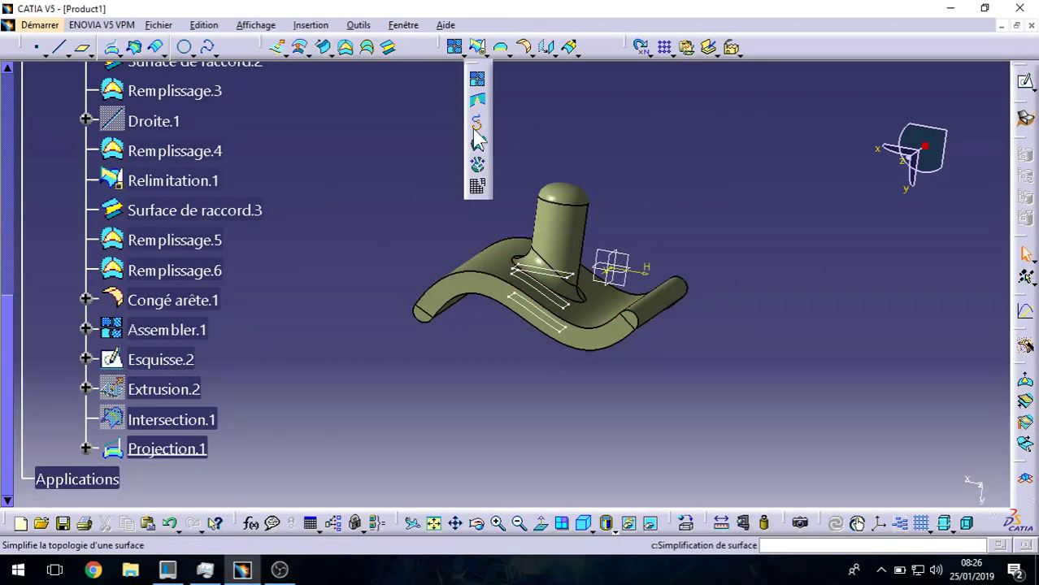
click(478, 189)
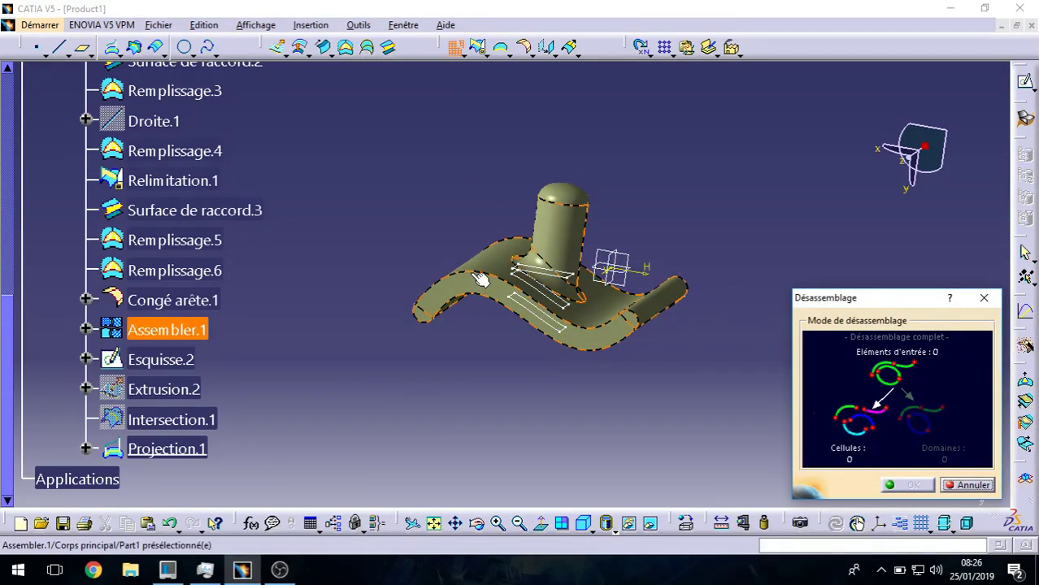
click(556, 236)
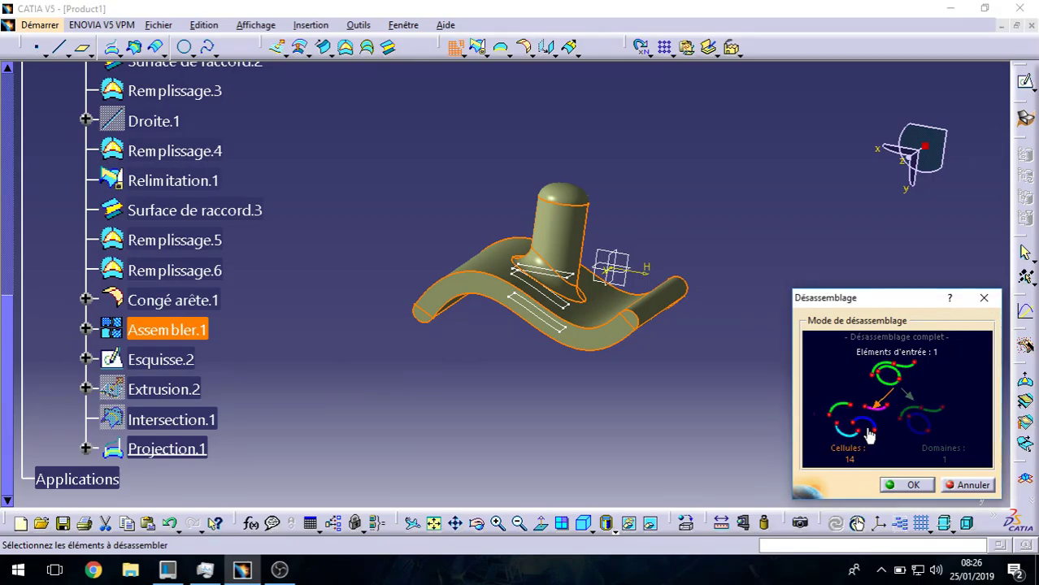
click(909, 485)
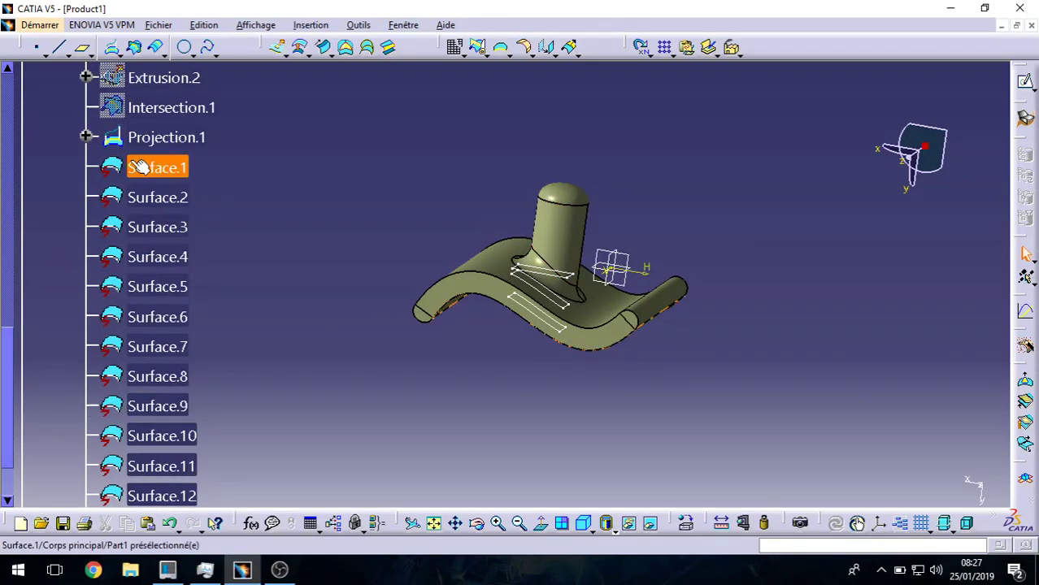
- Hide the joined surface Assembler.1 so only the disassembled surfaces are shown
scroll(160, 188, up, 2)
right_click(175, 209)
click(235, 247)
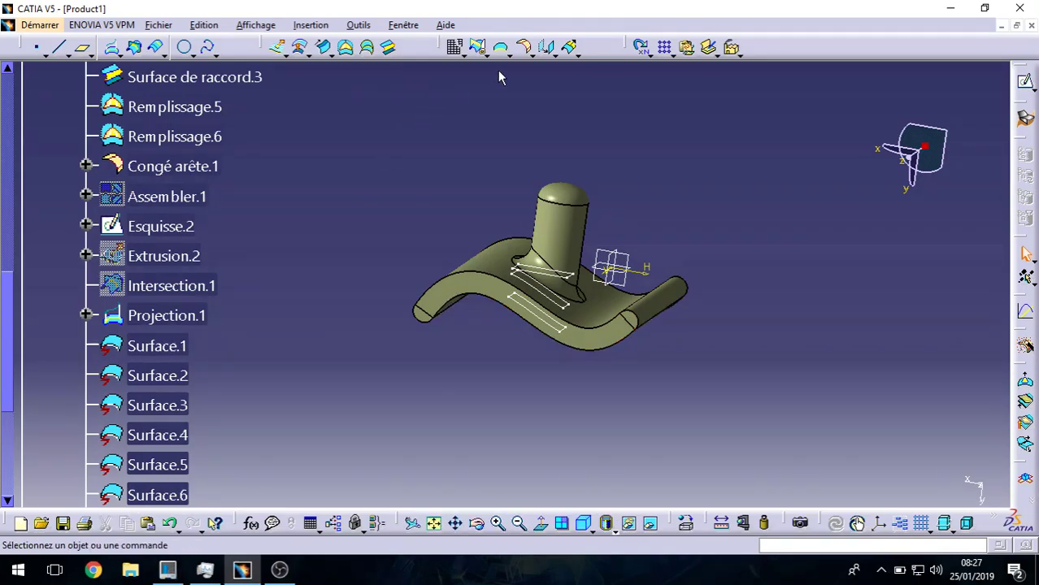
- Extract a boundary curve from the front upper edge of the disassembled wavy surface Surface.4 with tangent continuity propagation
middle_drag(513, 141, 584, 166)
middle_drag(583, 167, 612, 122)
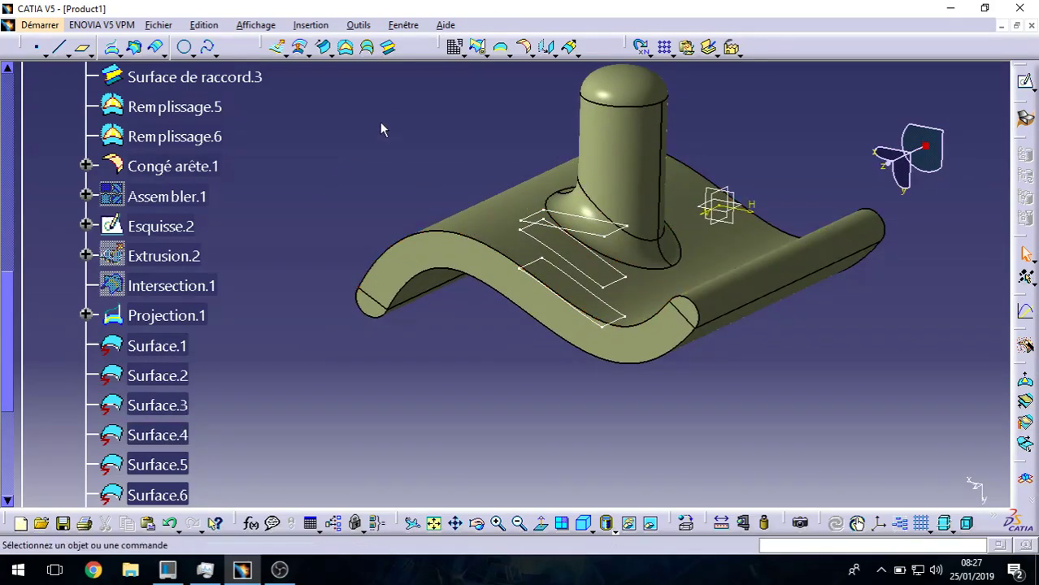
click(500, 52)
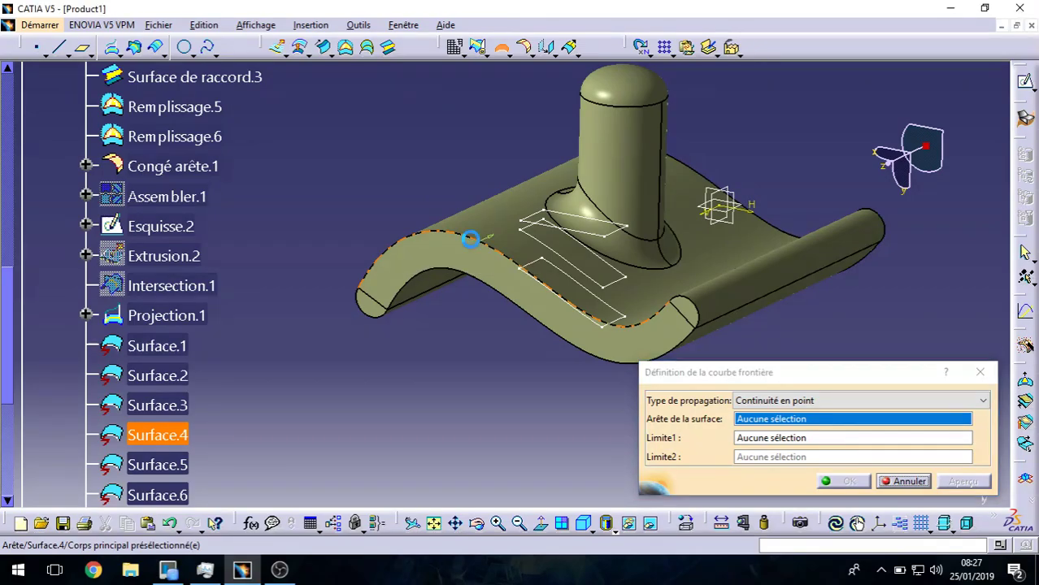
click(480, 242)
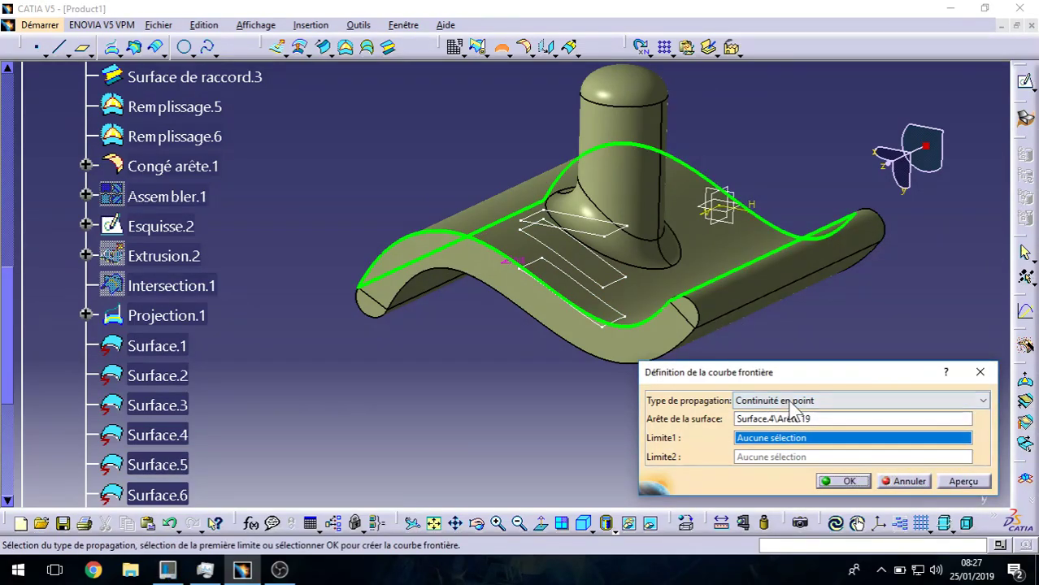
middle_drag(764, 349, 610, 274)
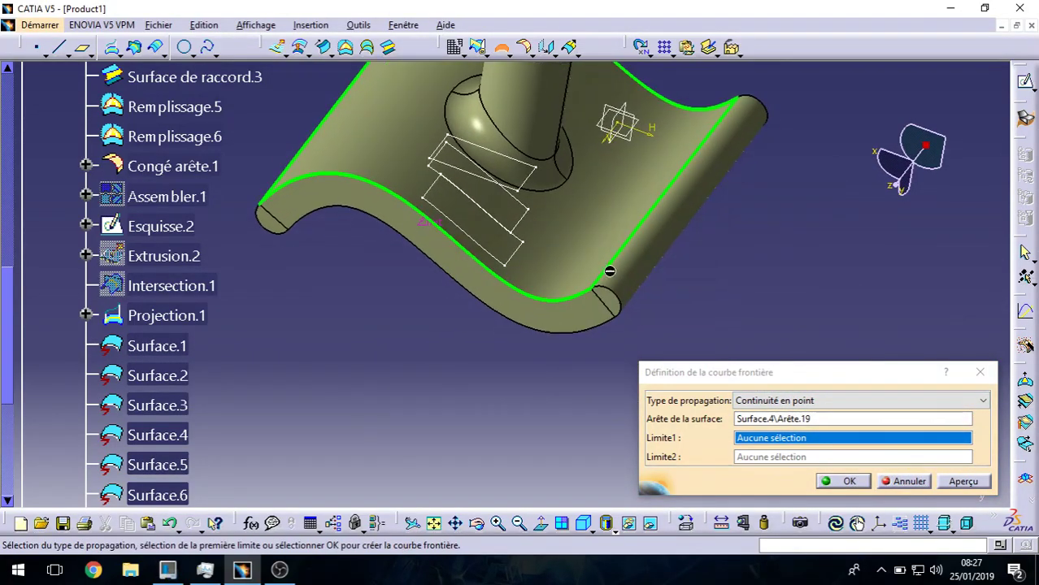
click(743, 401)
click(780, 439)
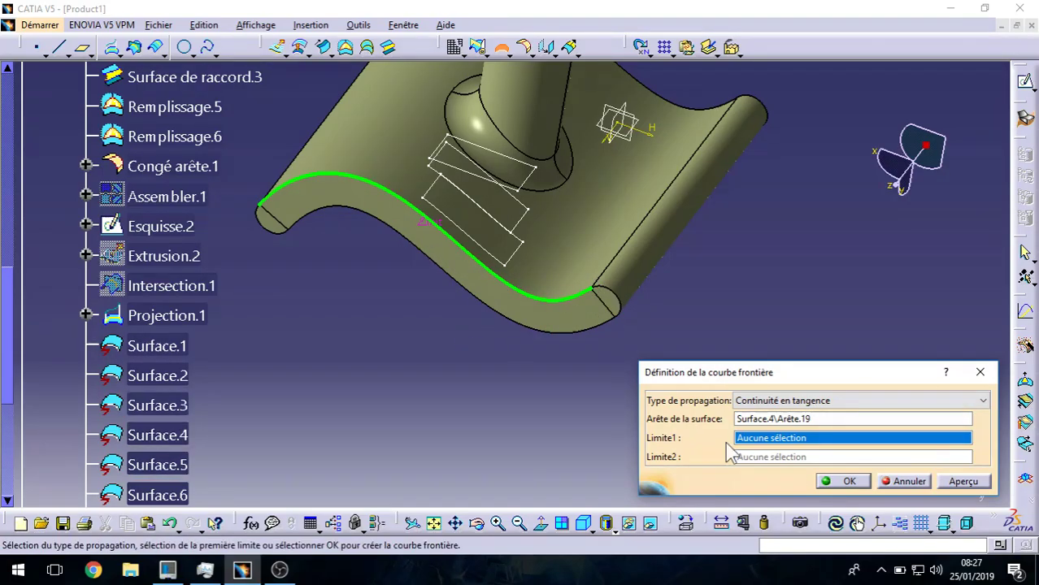
click(846, 489)
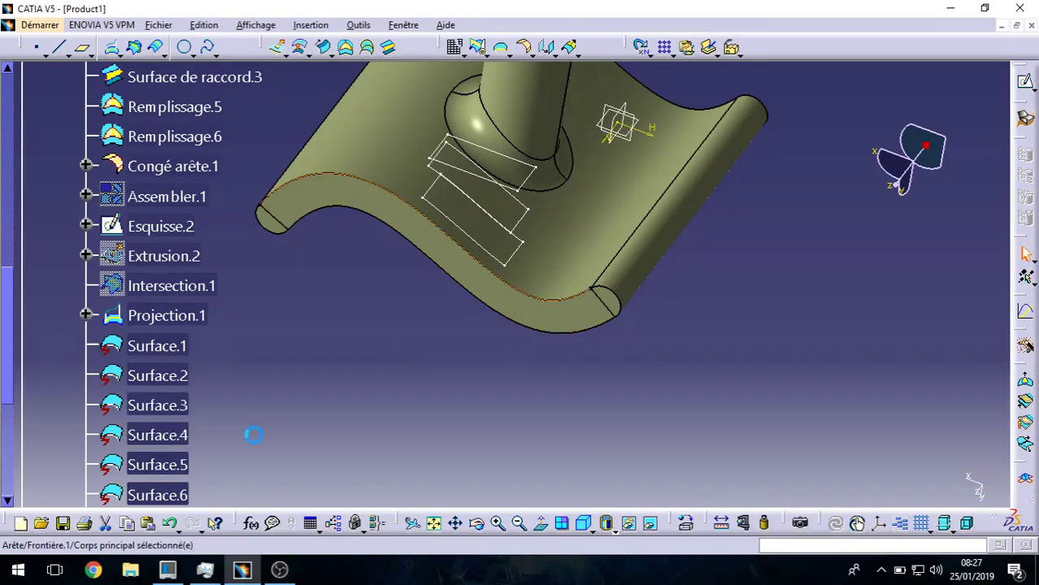
click(334, 402)
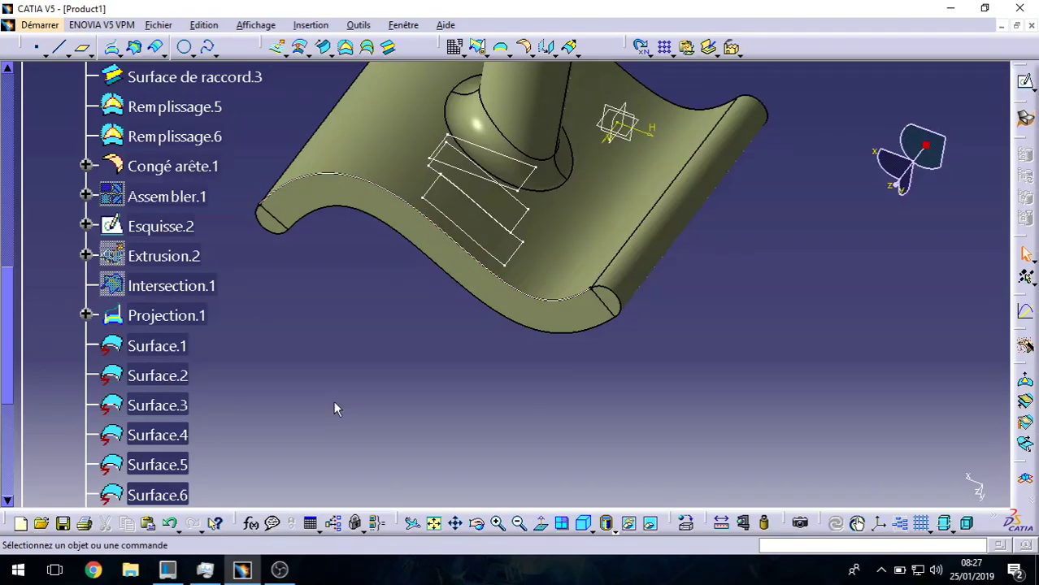
- Create an isoparametric curve along the wave on the underside surface Surface.1, moving its point away from the sketched rectangles
middle_drag(430, 275, 385, 242)
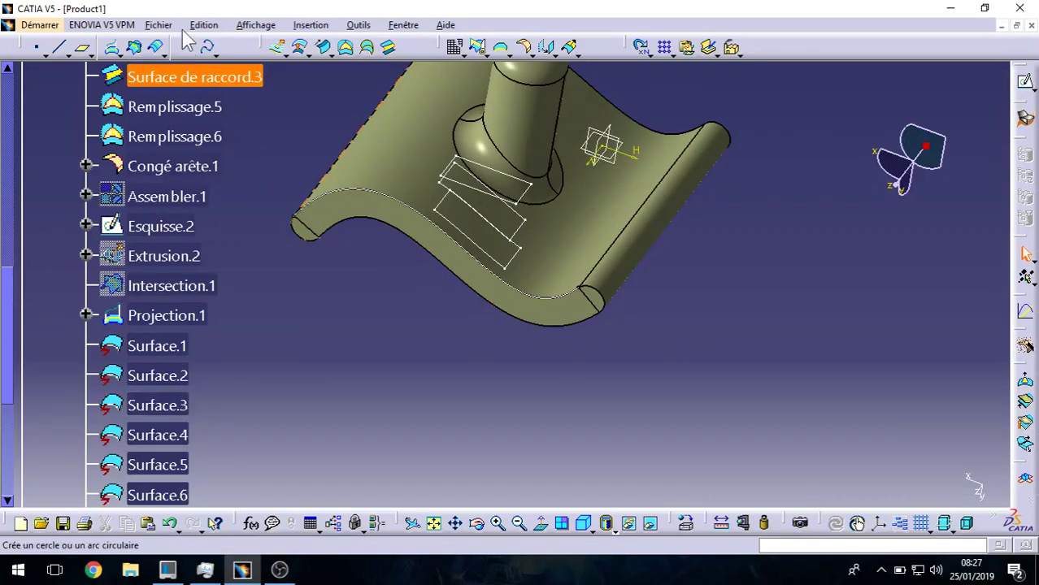
click(203, 58)
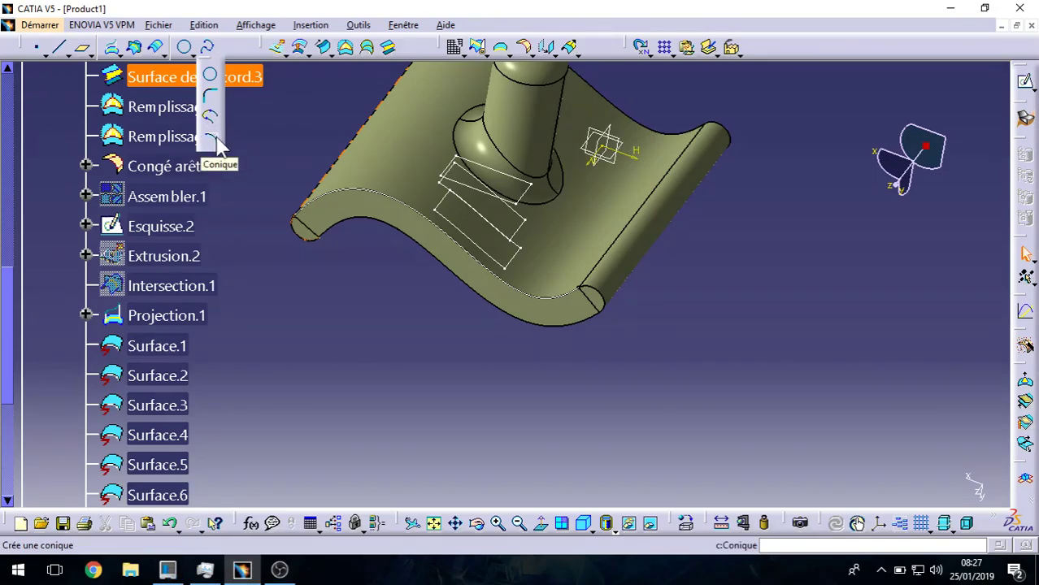
click(216, 56)
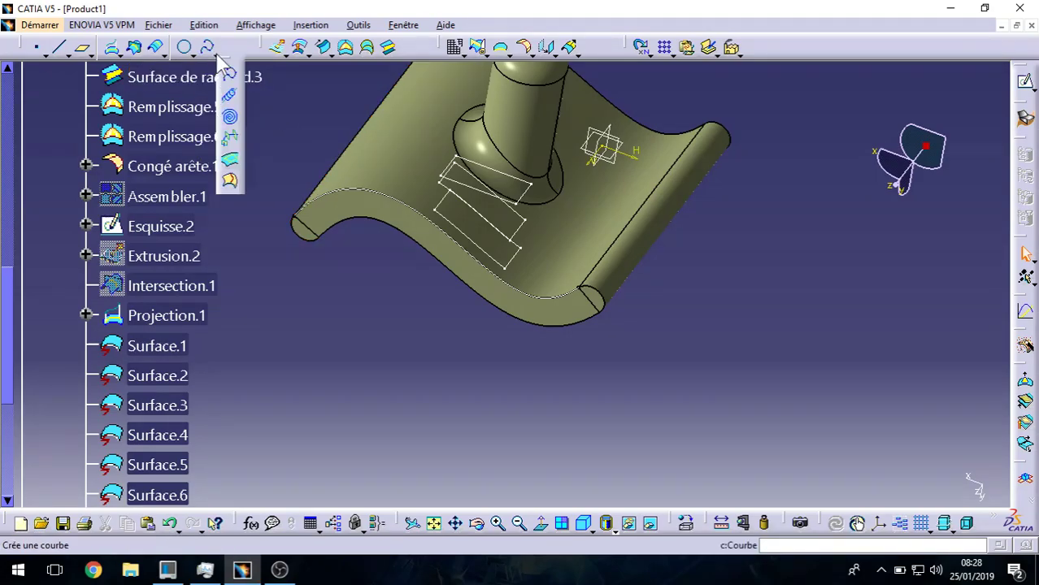
click(231, 184)
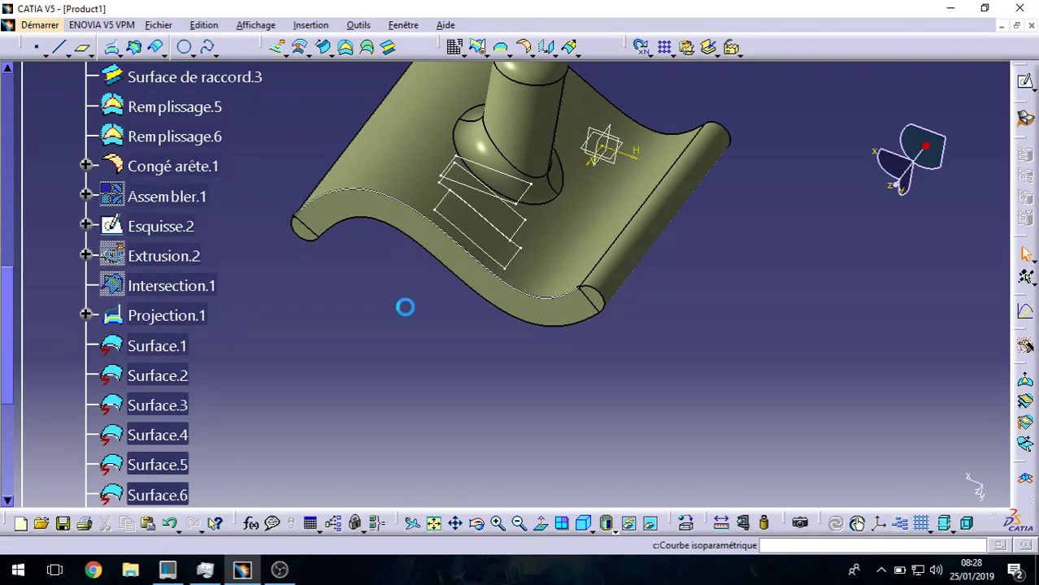
middle_drag(426, 317, 371, 425)
scroll(472, 309, up, 1)
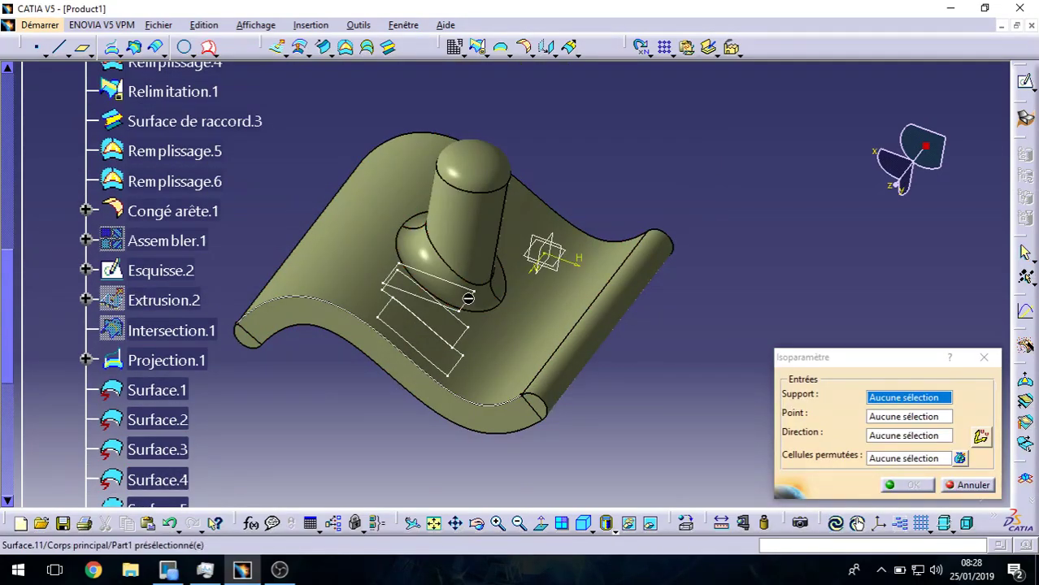
middle_drag(524, 378, 427, 348)
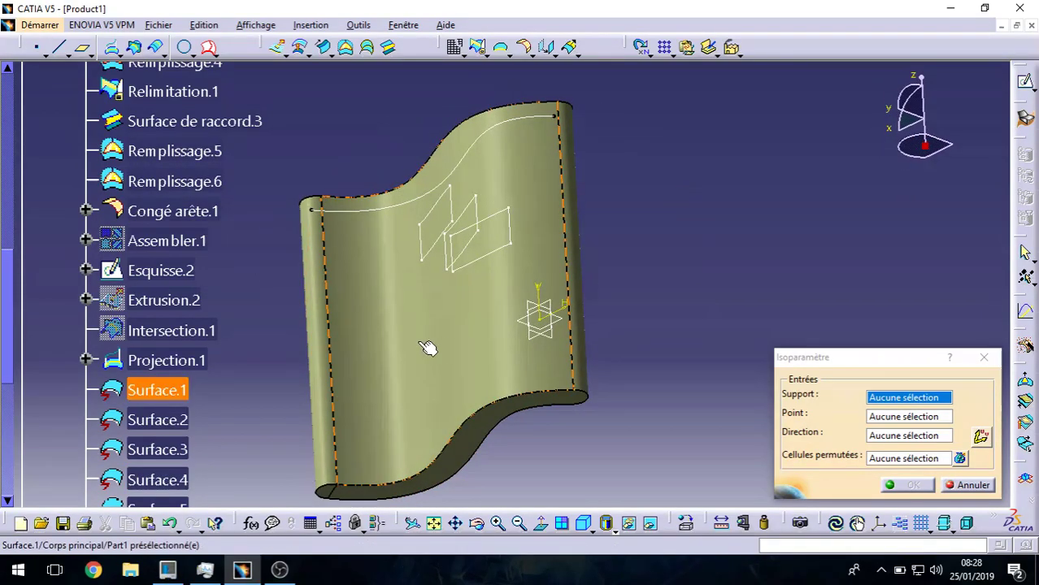
click(427, 348)
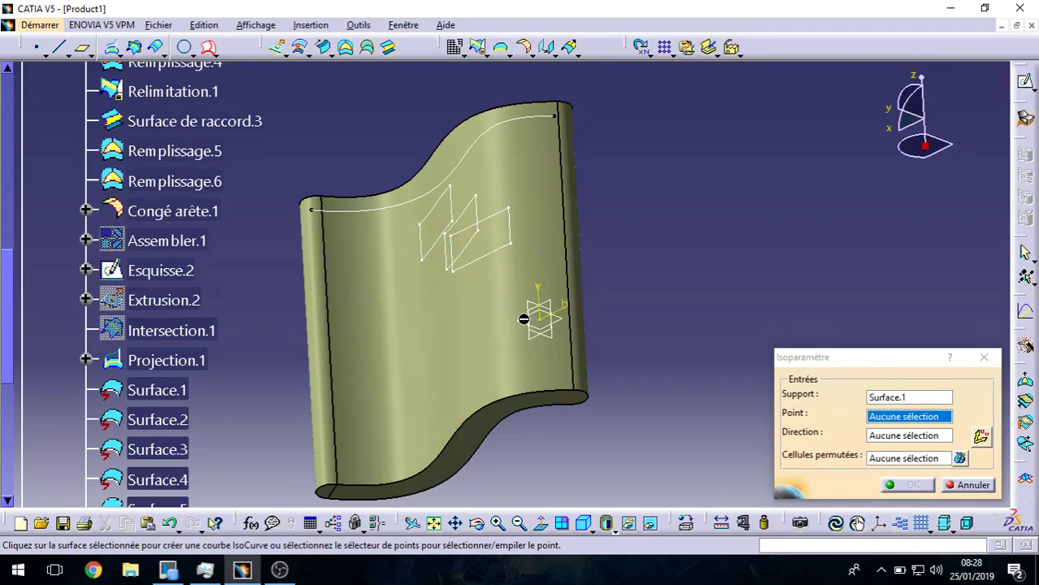
click(404, 342)
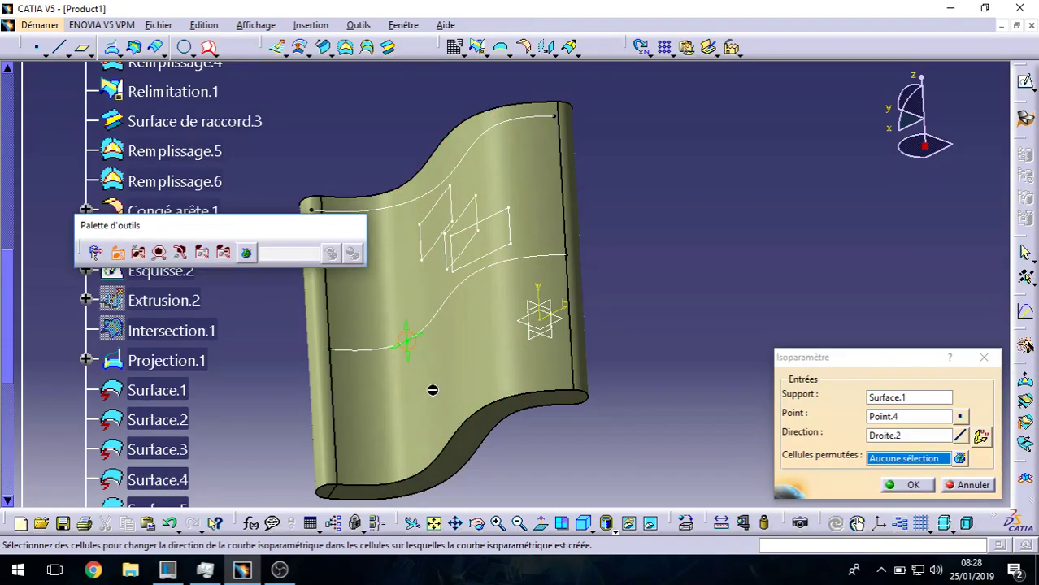
drag(408, 358, 439, 414)
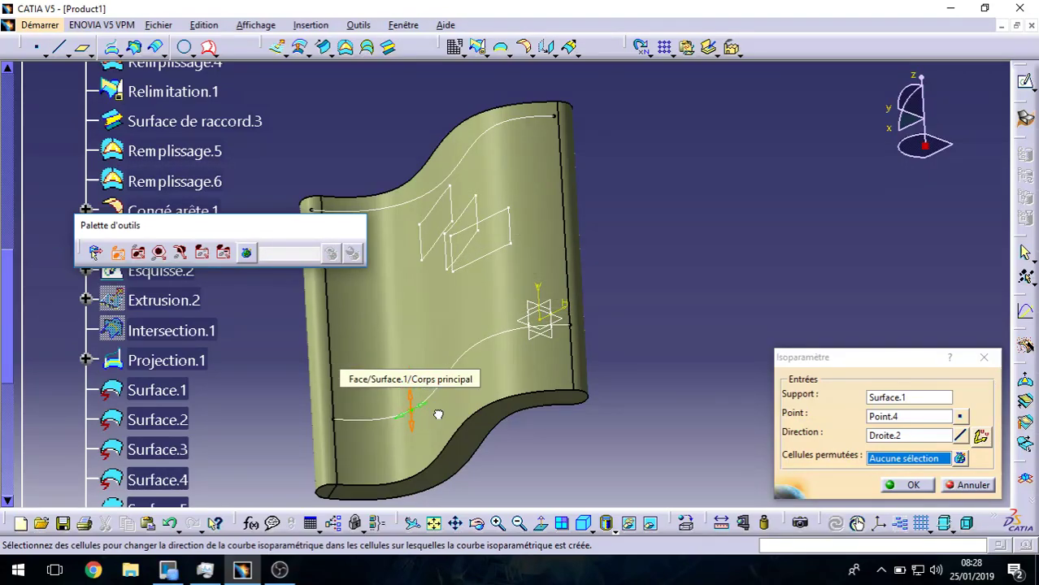
click(906, 485)
middle_drag(455, 368, 443, 336)
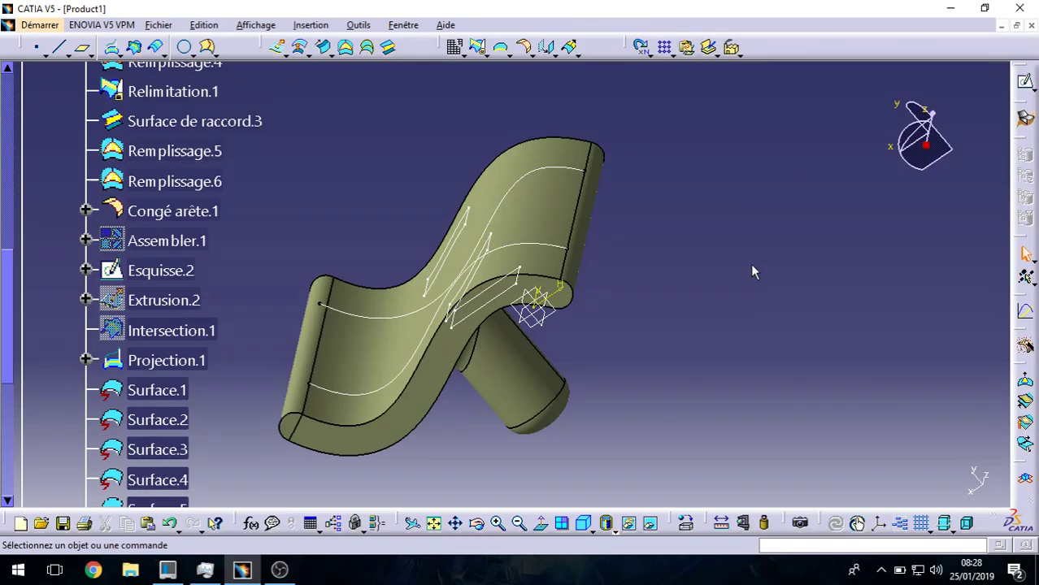
click(279, 570)
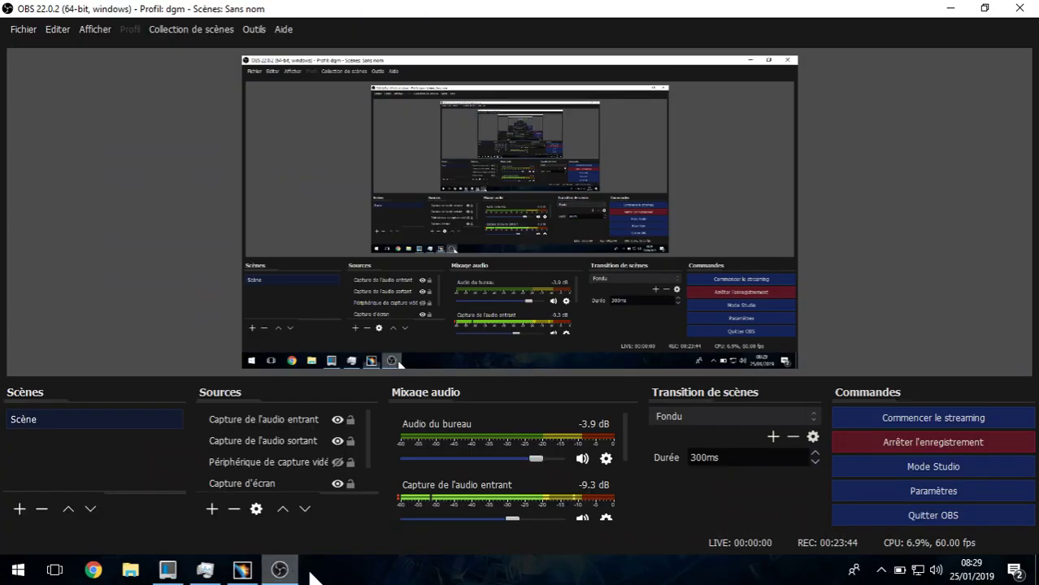